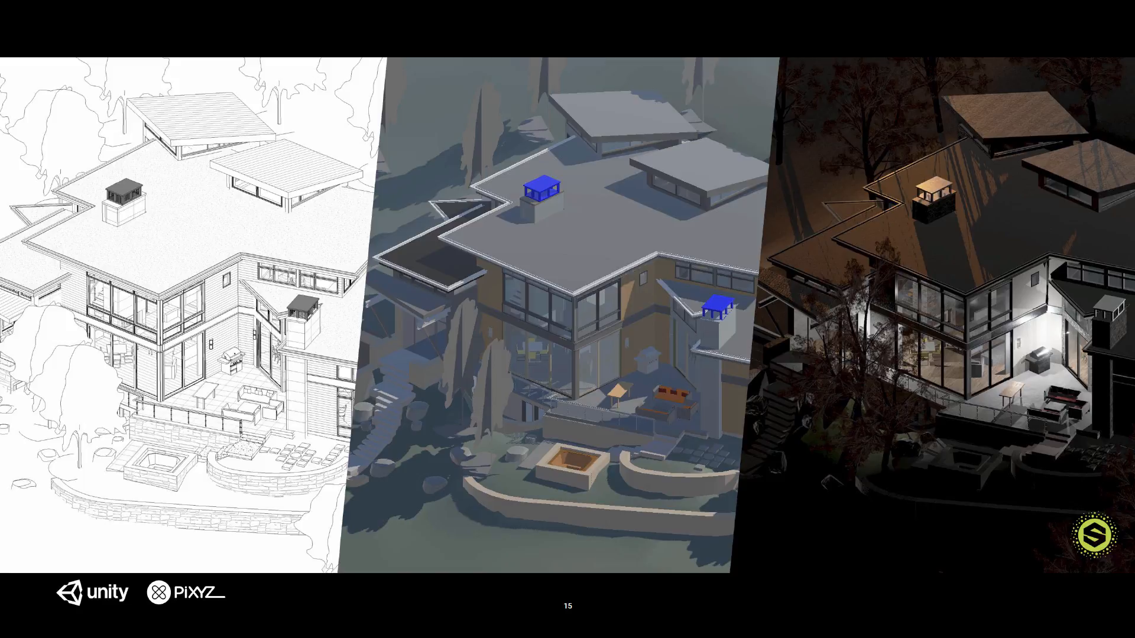
pyautogui.press('Right')
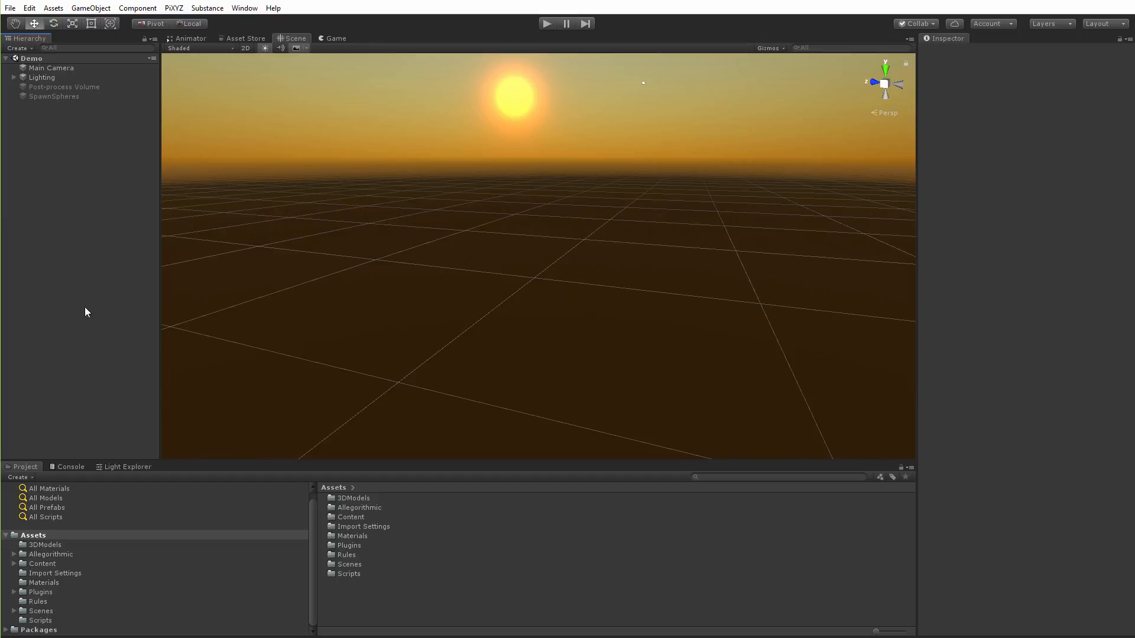
# Show the contents of the PiXYZ folder inside Plugins and review the commands the PiXYZ plugin offers.
pyautogui.click(14, 592)
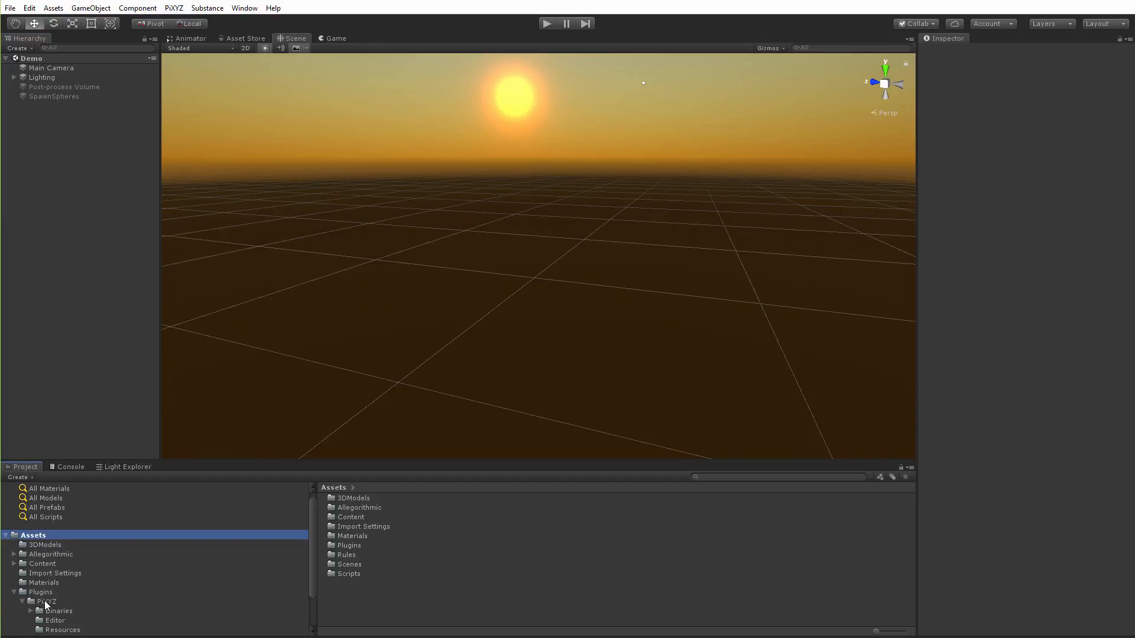
pyautogui.click(47, 604)
pyautogui.click(23, 601)
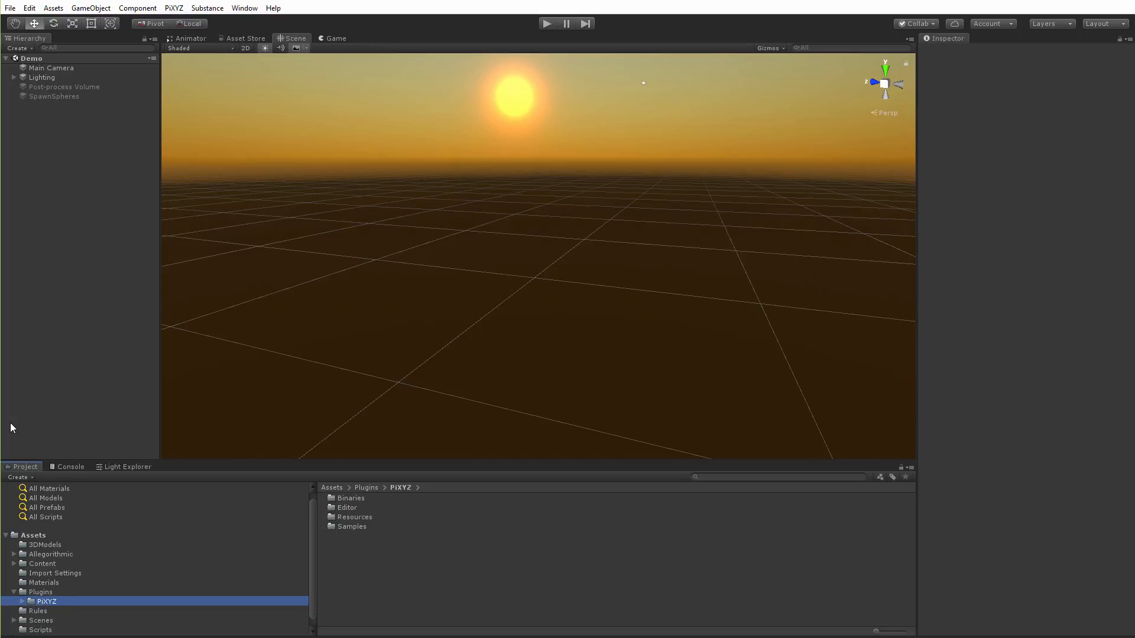
pyautogui.click(174, 8)
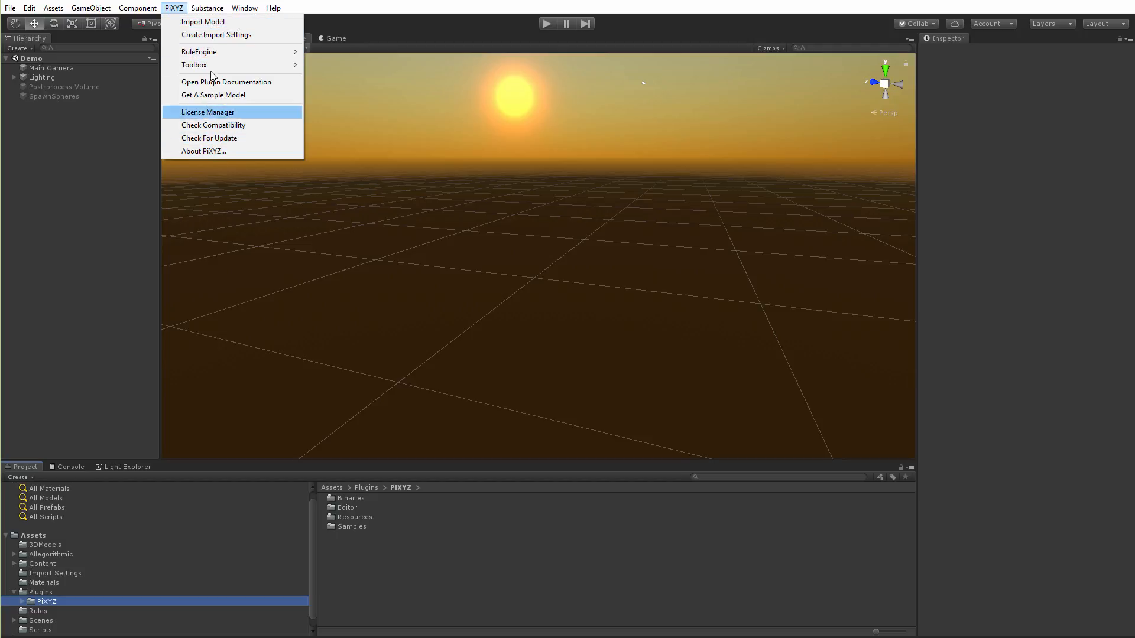
pyautogui.click(48, 142)
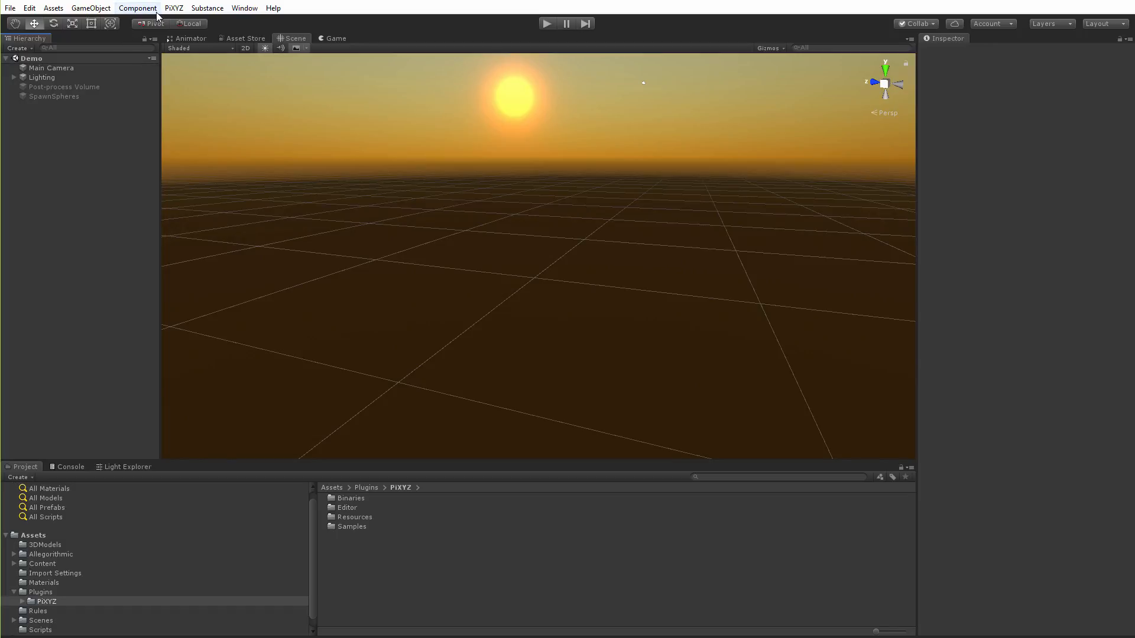
# Start a PiXYZ model import and choose the file Residence Rosa Parks.ifc as its source.
pyautogui.click(175, 8)
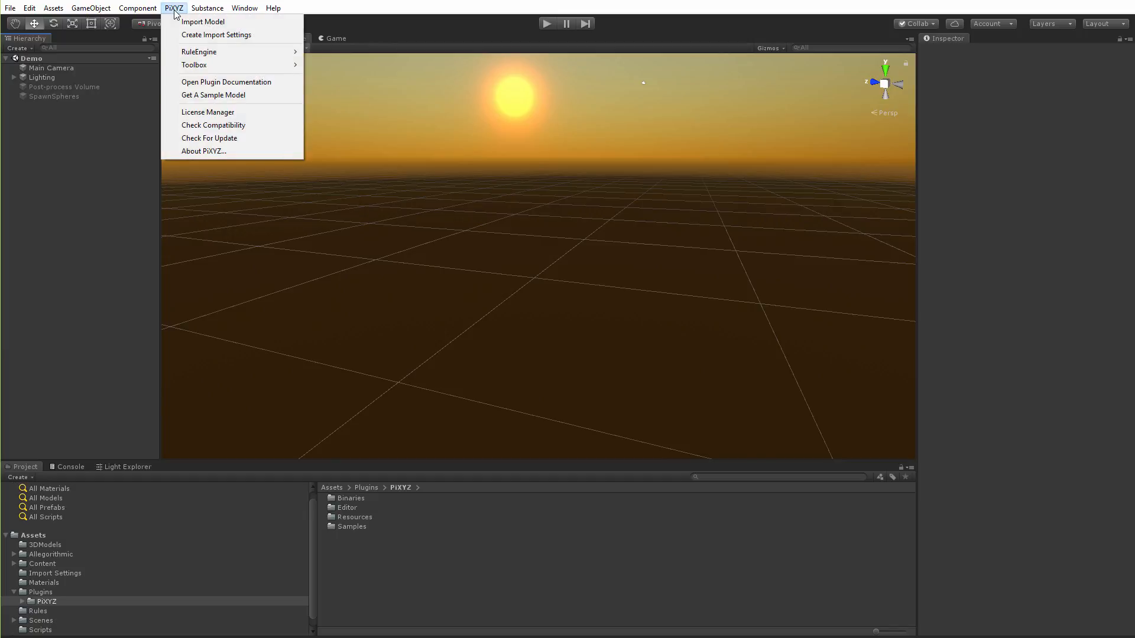
pyautogui.click(229, 23)
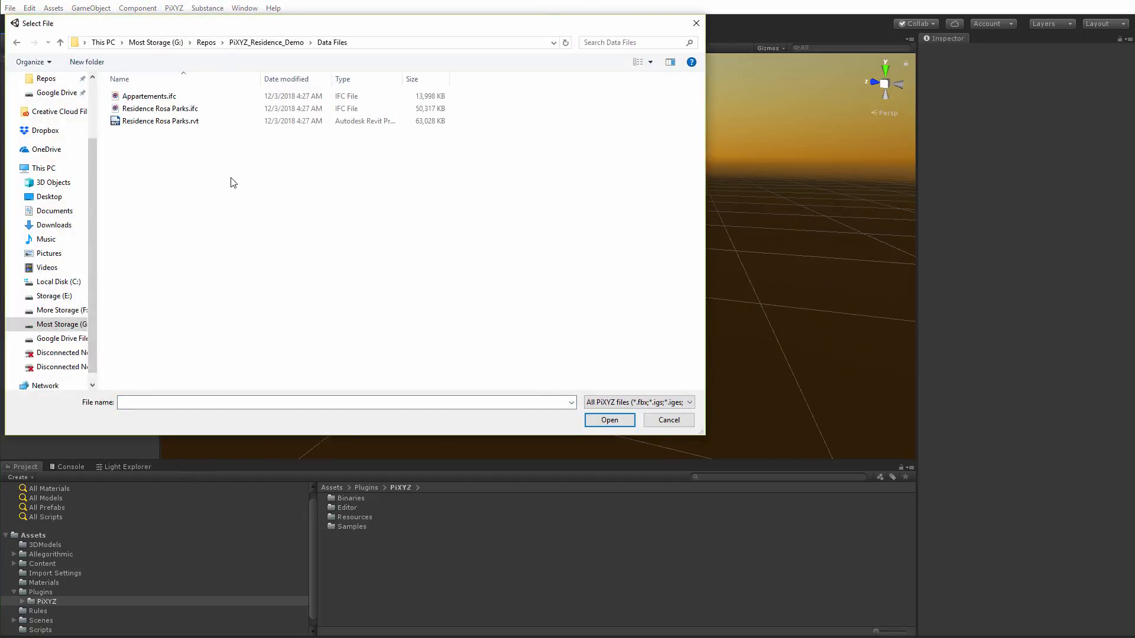
pyautogui.click(165, 110)
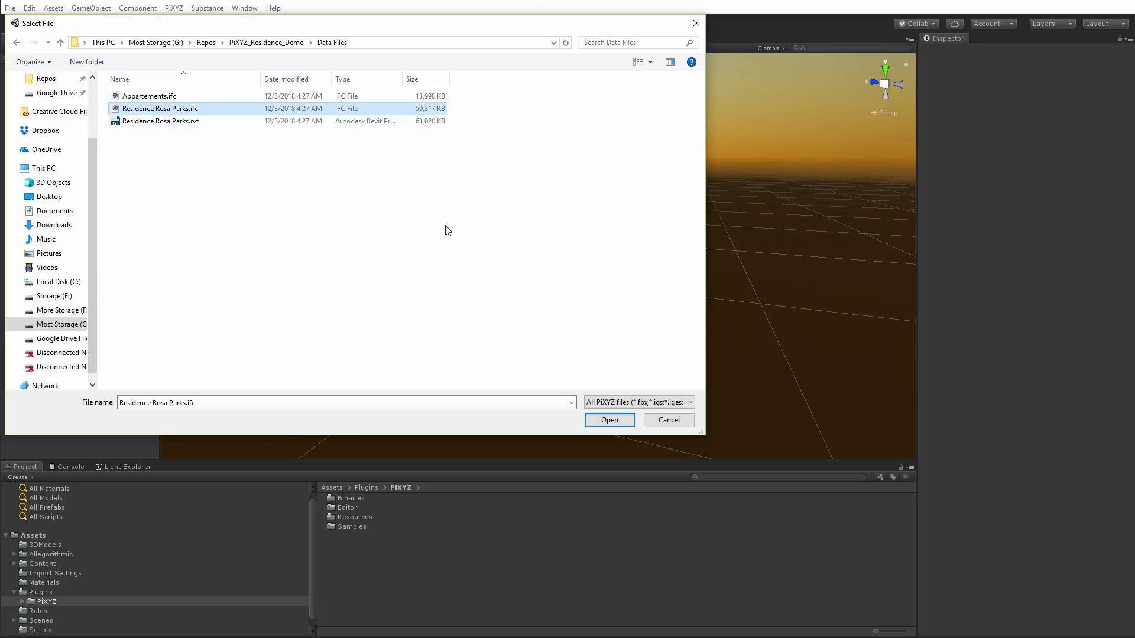
pyautogui.click(609, 420)
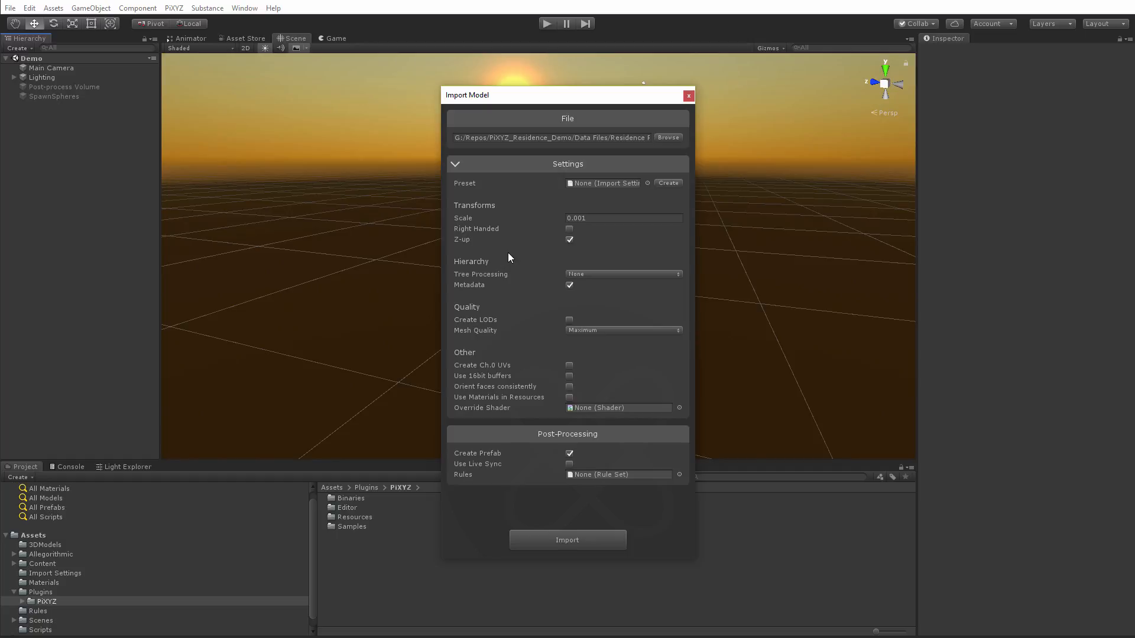
# Review the available mesh quality levels for the import, keeping Maximum quality and Metadata enabled.
pyautogui.click(570, 286)
pyautogui.click(591, 330)
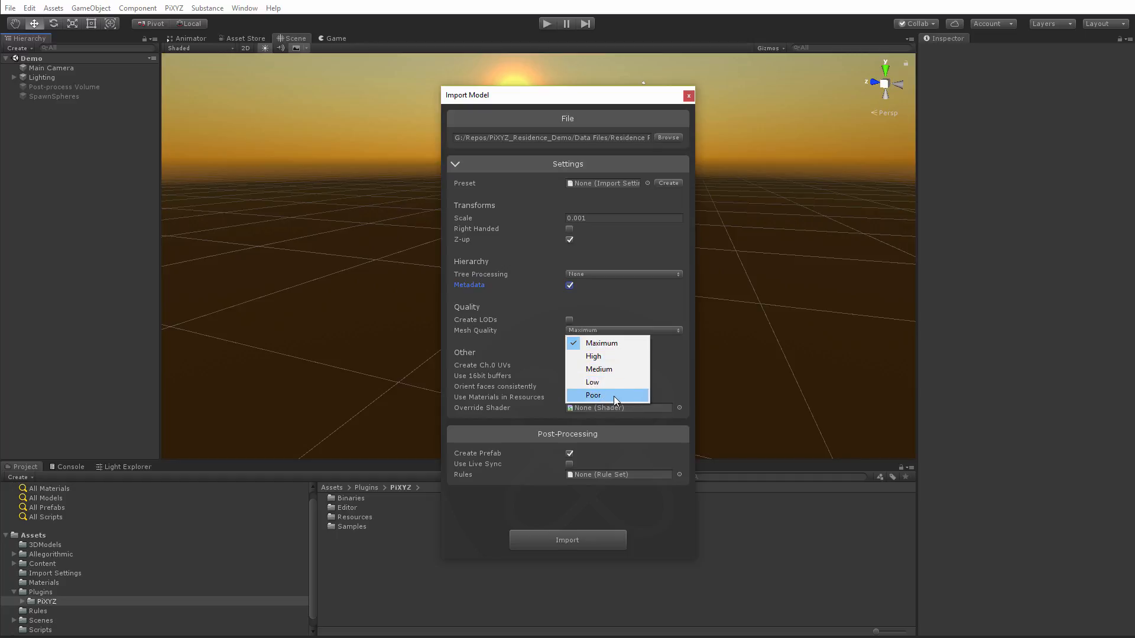
pyautogui.click(681, 314)
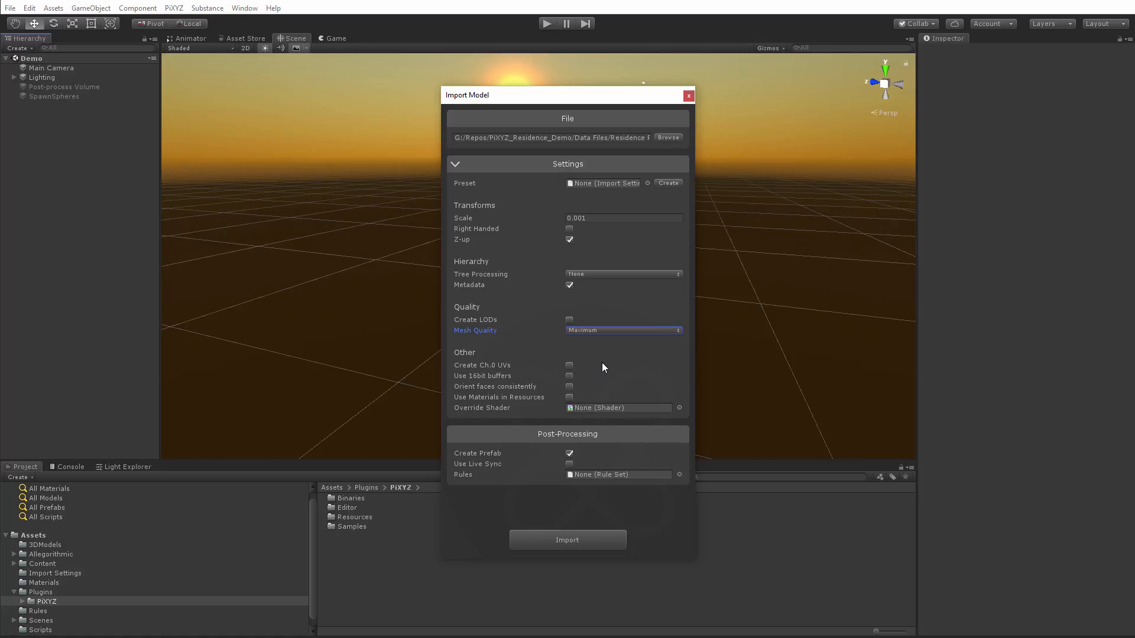
# Enable Create Ch.0 UVs with Generate Lightmap UVs left off, and import the model.
pyautogui.click(569, 366)
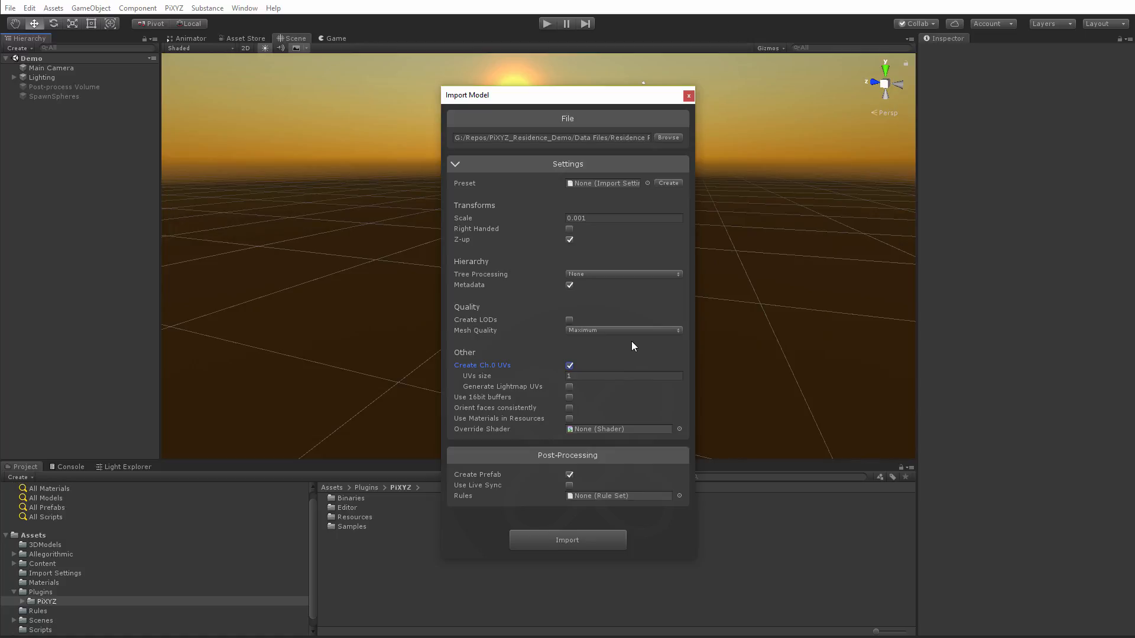
pyautogui.click(569, 387)
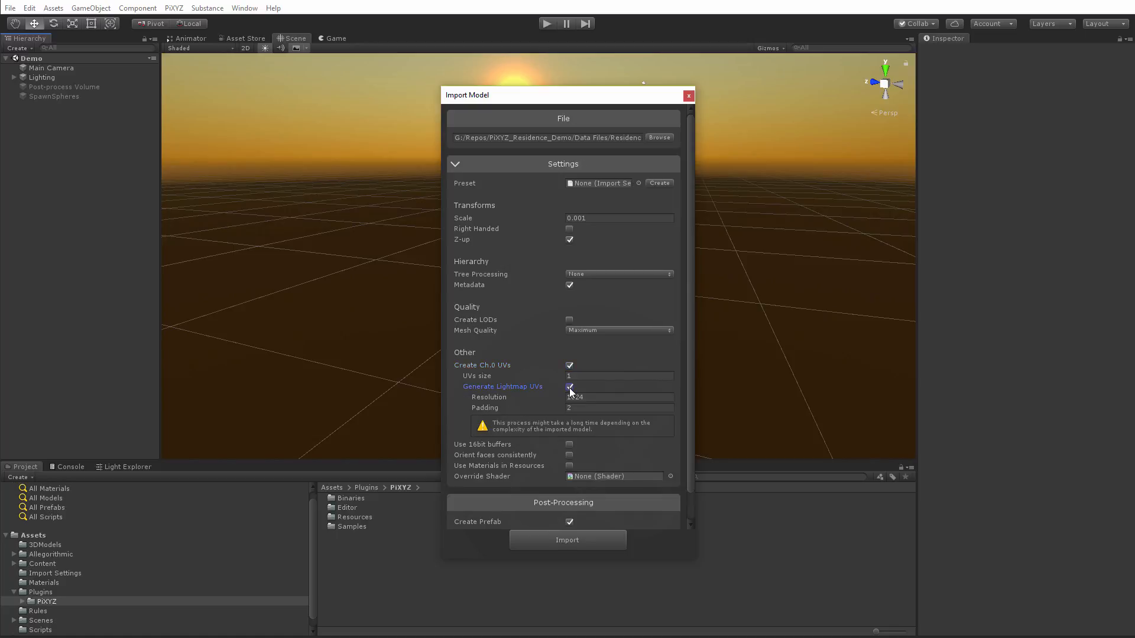
pyautogui.click(570, 388)
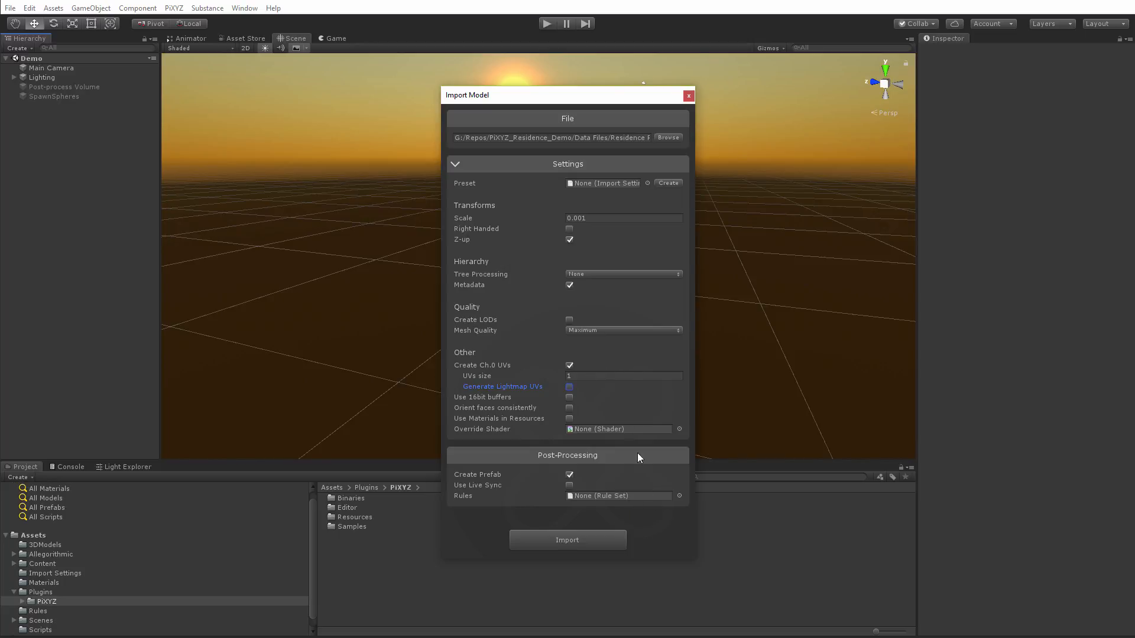
pyautogui.click(586, 541)
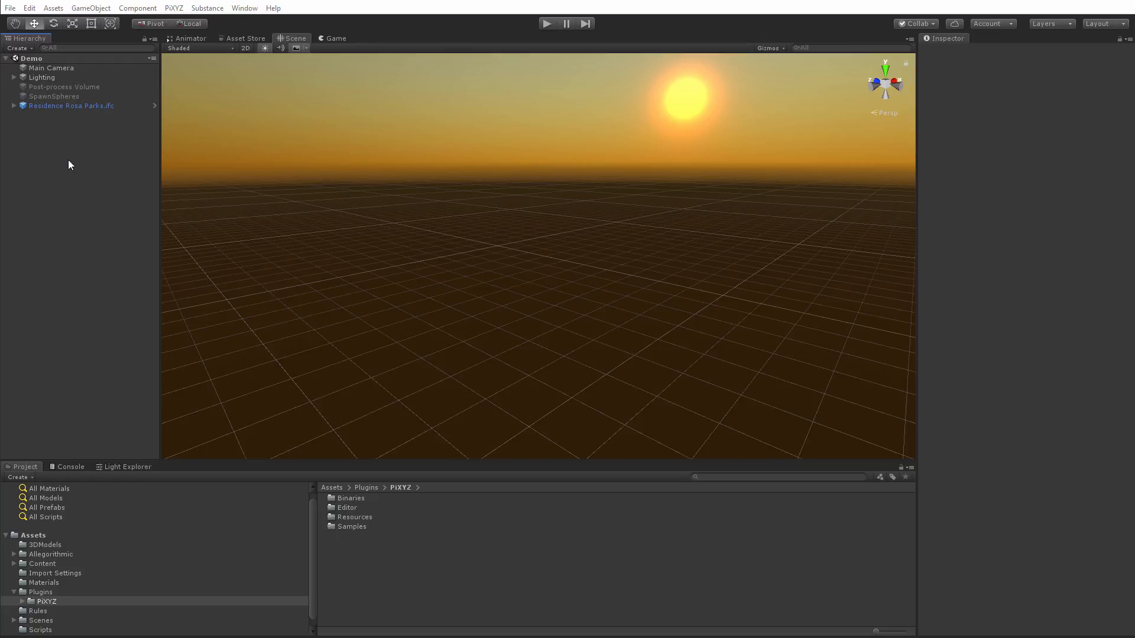
# Examine the imported residence's object hierarchy and the metadata of its 0617_Wood Joist floor slab.
pyautogui.click(63, 108)
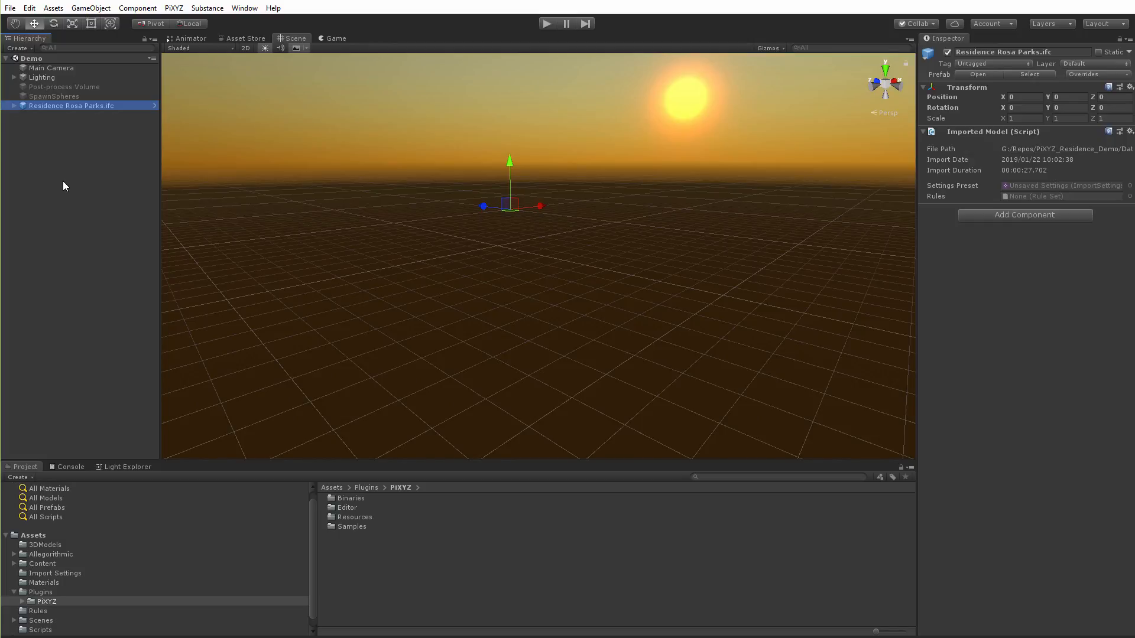
pyautogui.click(13, 106)
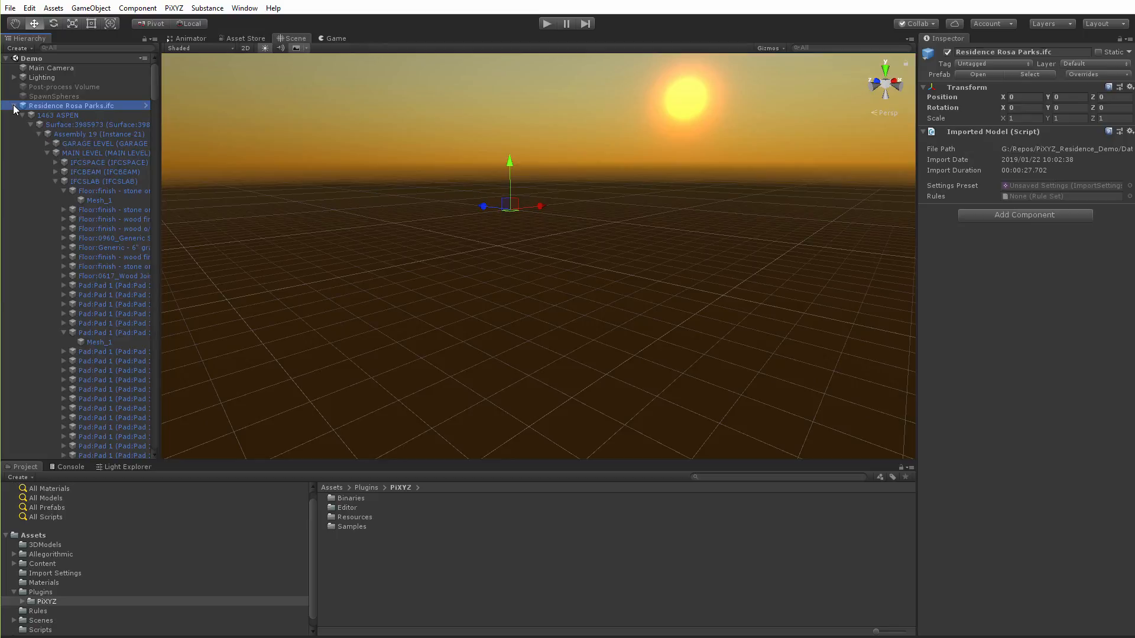
pyautogui.click(110, 276)
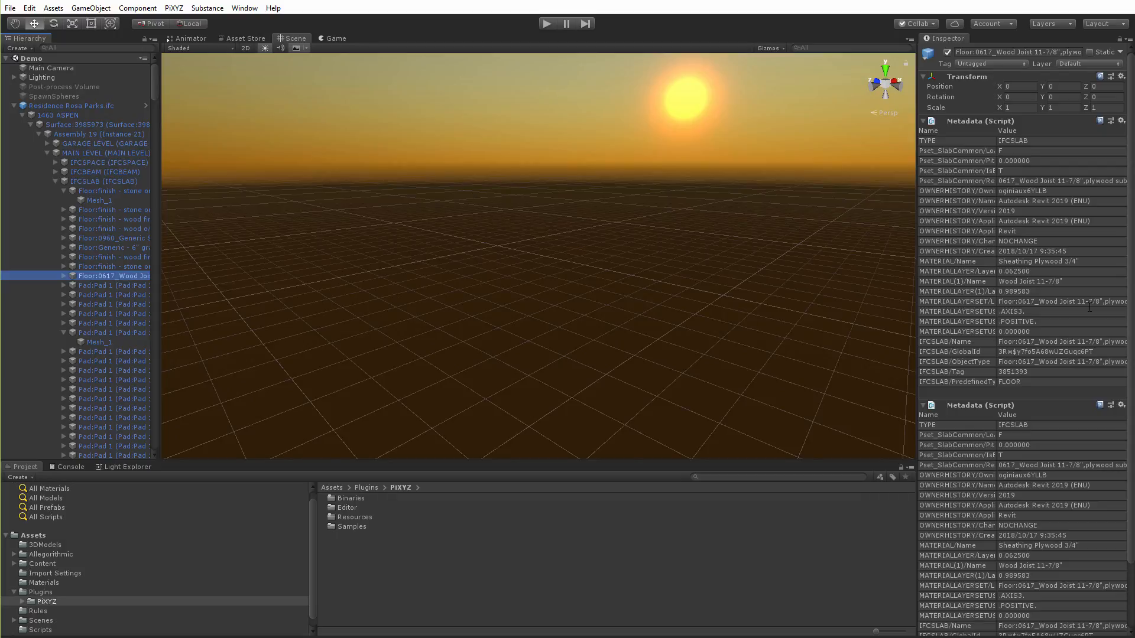
pyautogui.click(13, 106)
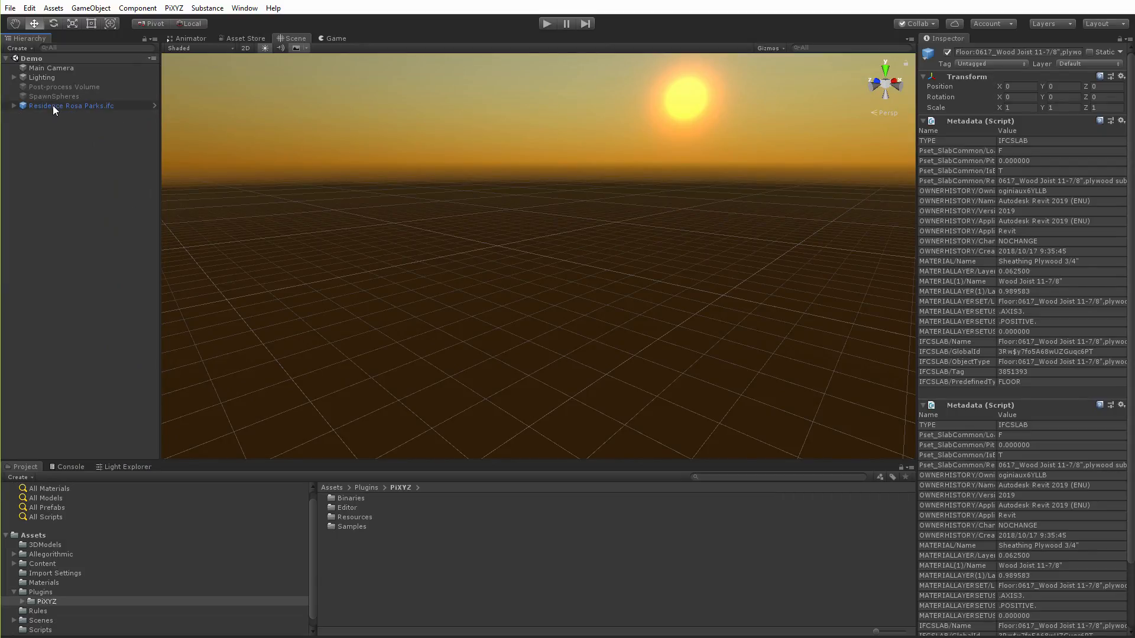
# Frame the imported residence in the scene, turn off scene lighting, and bring the house's terrace side into close view.
pyautogui.doubleClick(52, 106)
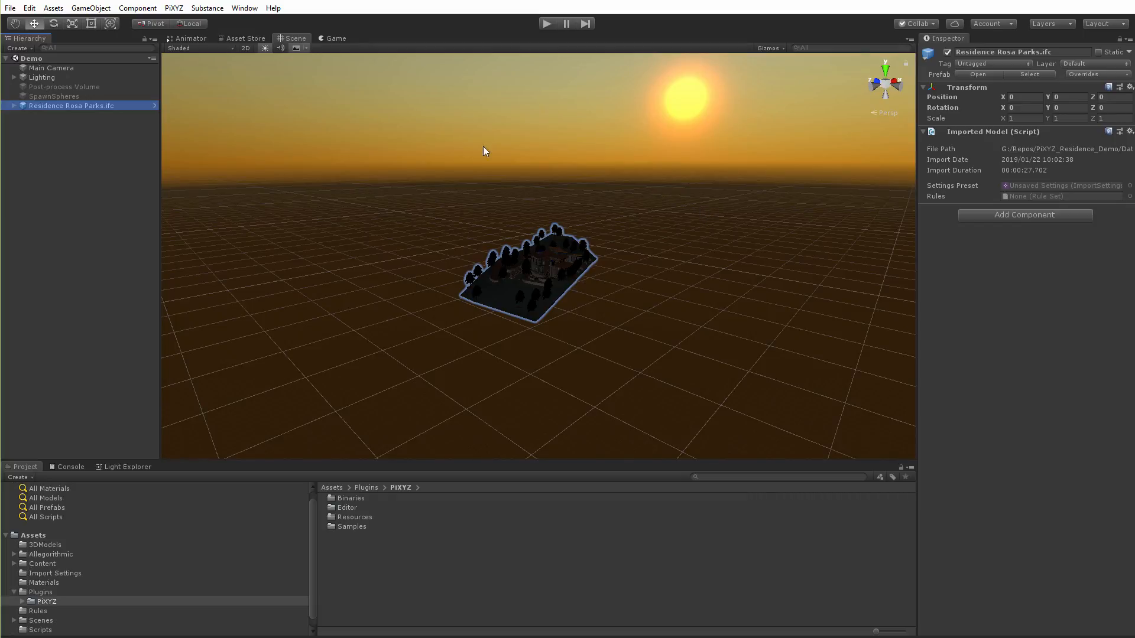
pyautogui.click(264, 50)
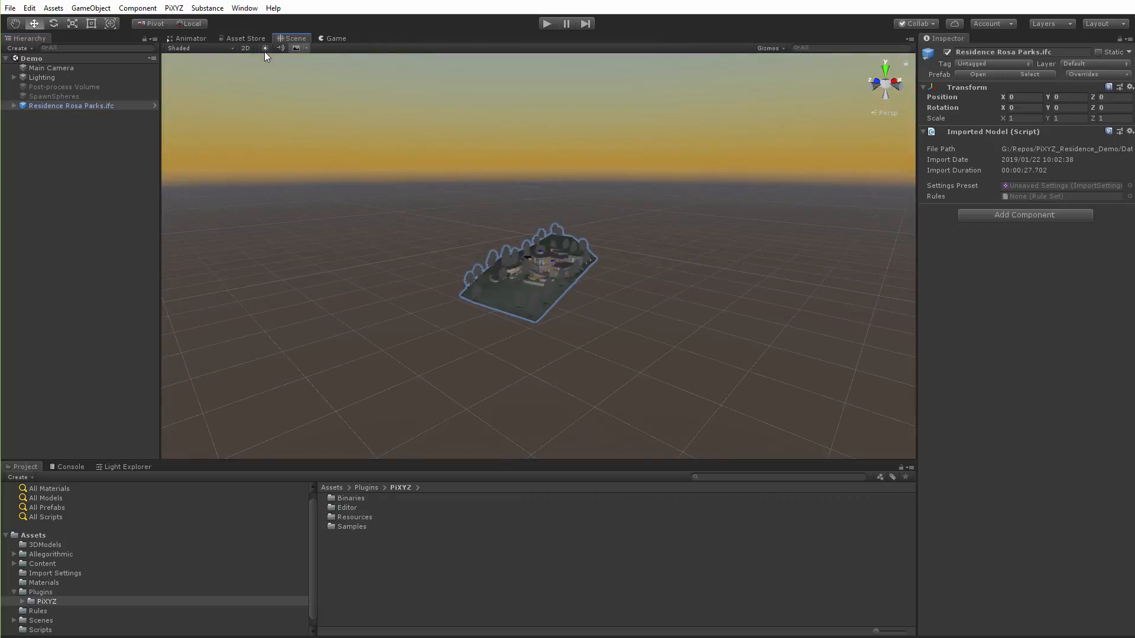
pyautogui.keyDown('alt'); pyautogui.moveTo(587, 162); pyautogui.dragTo(412, 198); pyautogui.keyUp('alt')
pyautogui.scroll(10, 577, 175)
pyautogui.scroll(10, 613, 160)
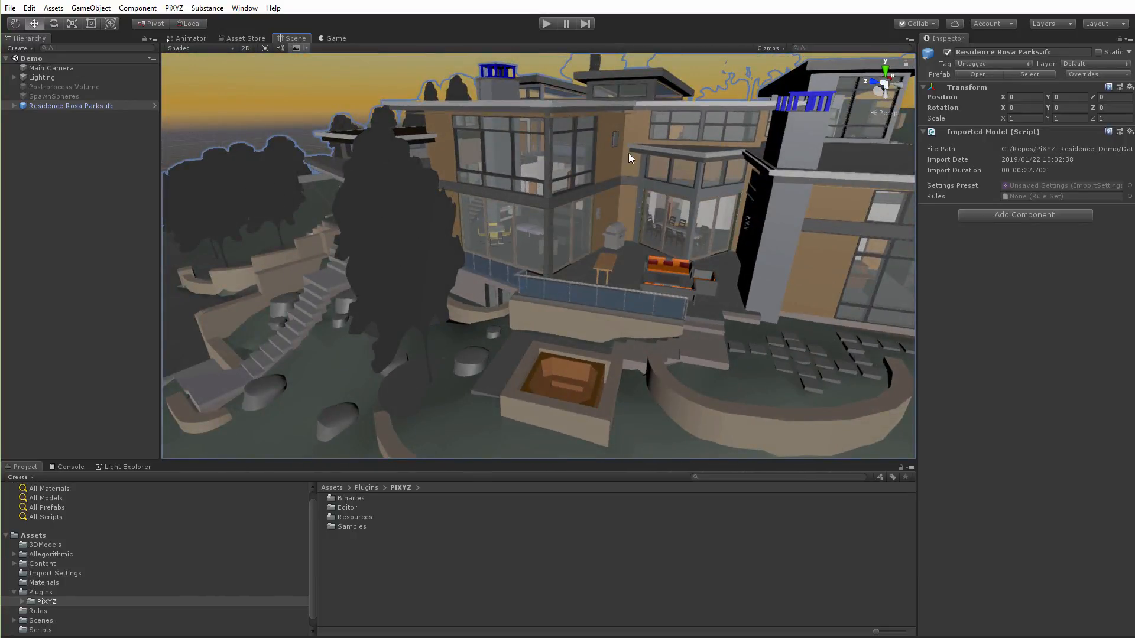
pyautogui.keyDown('alt'); pyautogui.moveTo(629, 154); pyautogui.dragTo(583, 139); pyautogui.keyUp('alt')
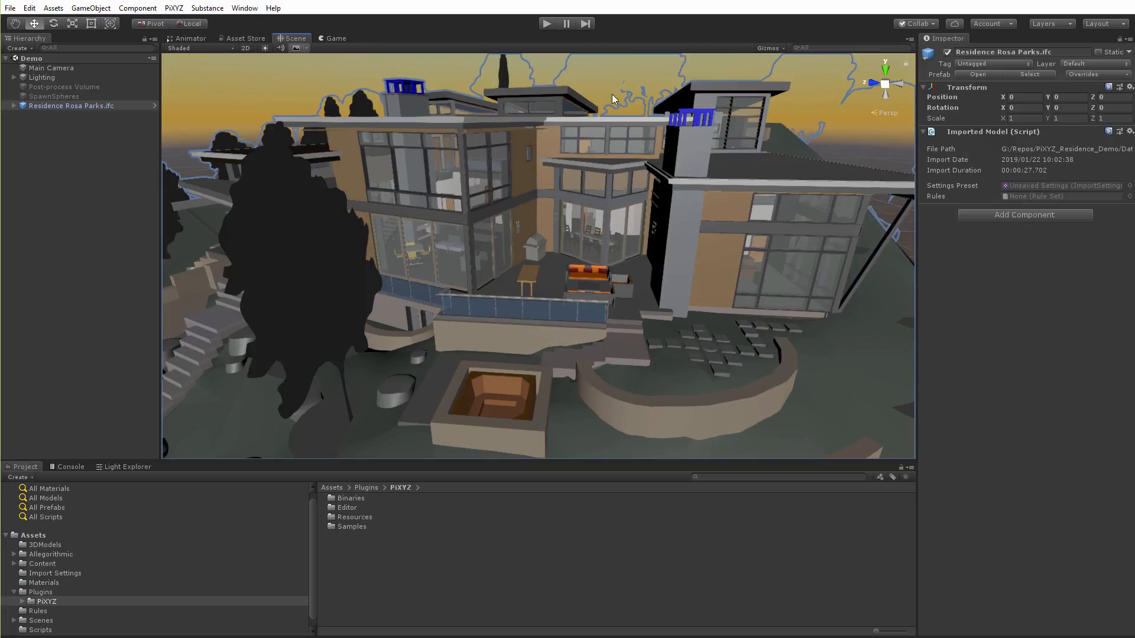
# Go to the orange patio seating and inspect the frame mesh of the nearest sofa.
pyautogui.click(649, 133)
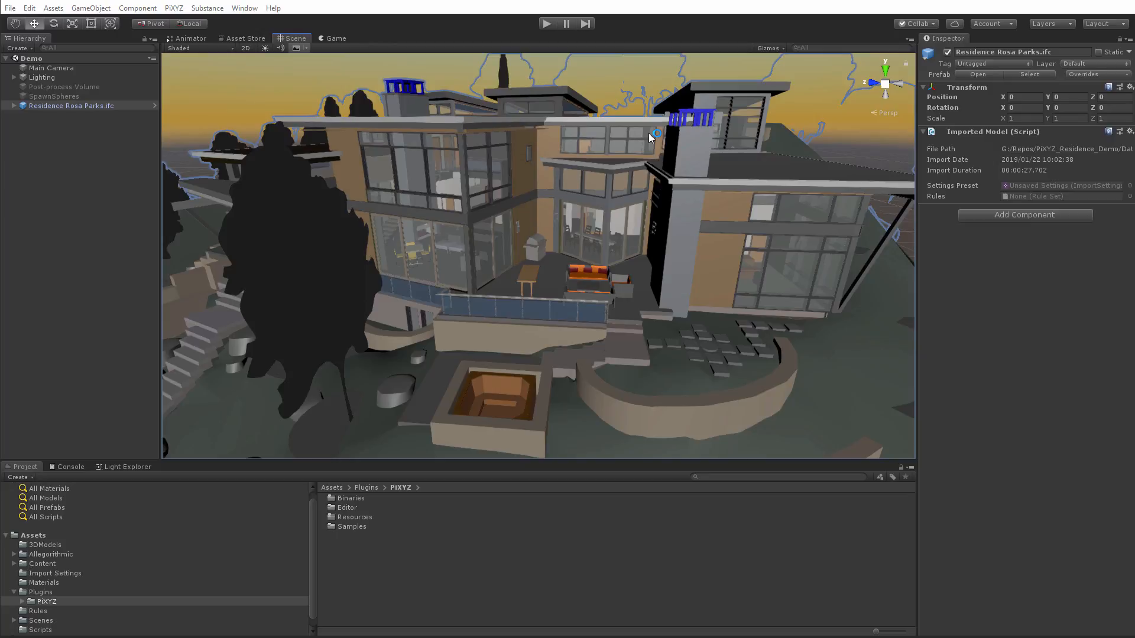
pyautogui.moveTo(650, 133); pyautogui.dragTo(604, 321, button='right')
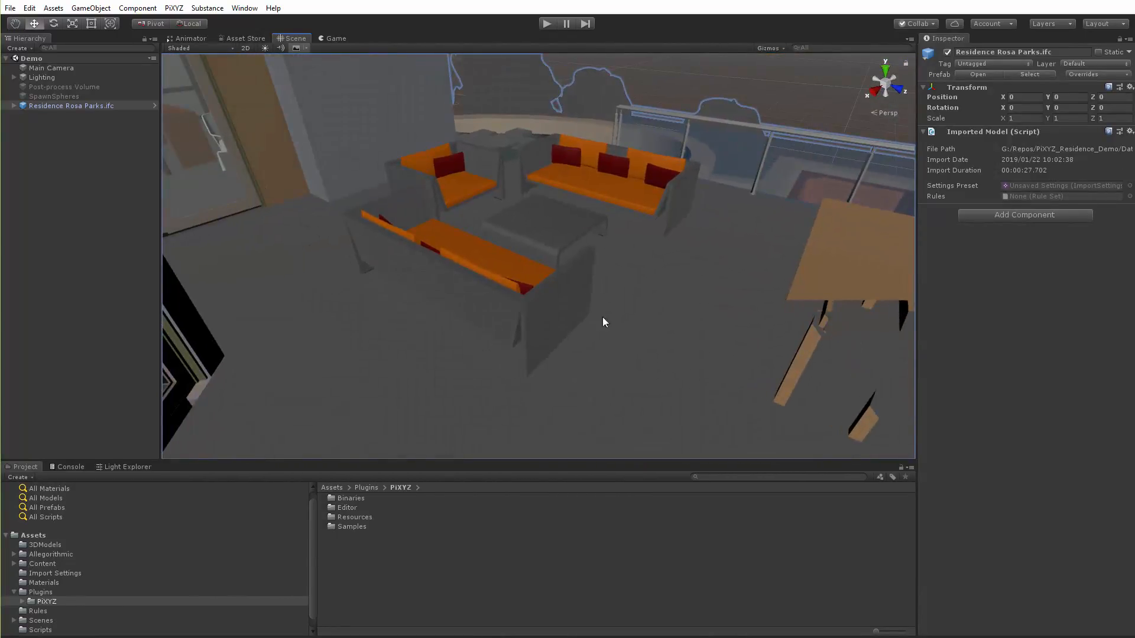
pyautogui.click(486, 307)
pyautogui.moveTo(396, 336); pyautogui.dragTo(384, 282, button='right')
pyautogui.click(376, 264)
pyautogui.click(376, 264)
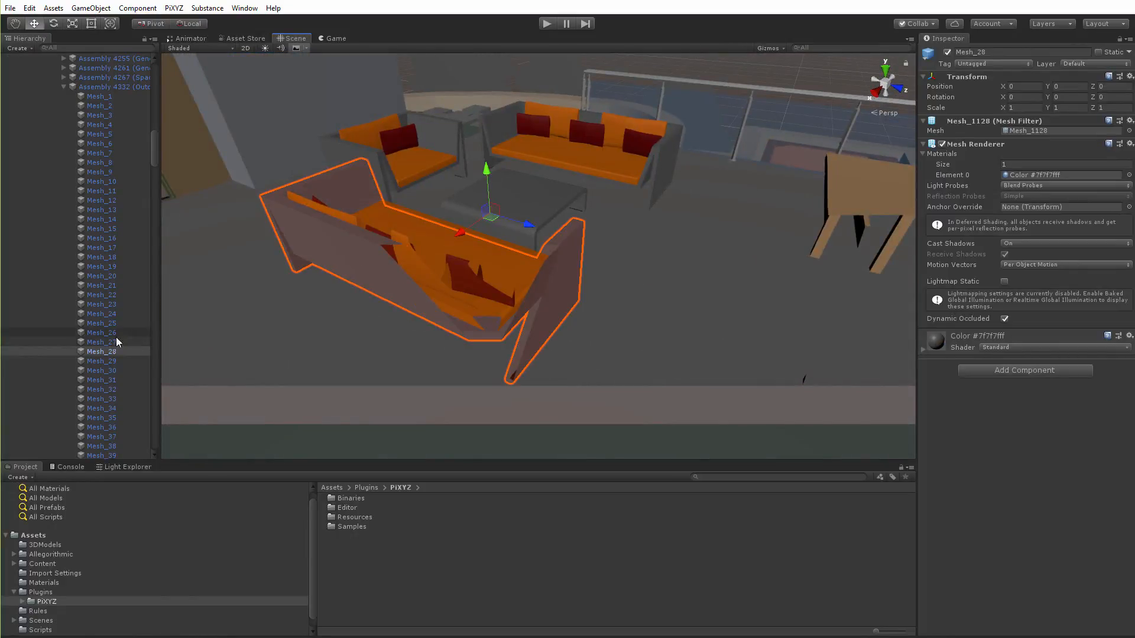
pyautogui.doubleClick(98, 350)
# Inspect the separate meshes of the nearest sofa by selecting its back panel, orange seat and frame in turn.
pyautogui.moveTo(443, 324); pyautogui.dragTo(496, 304, button='right')
pyautogui.click(489, 299)
pyautogui.click(493, 290)
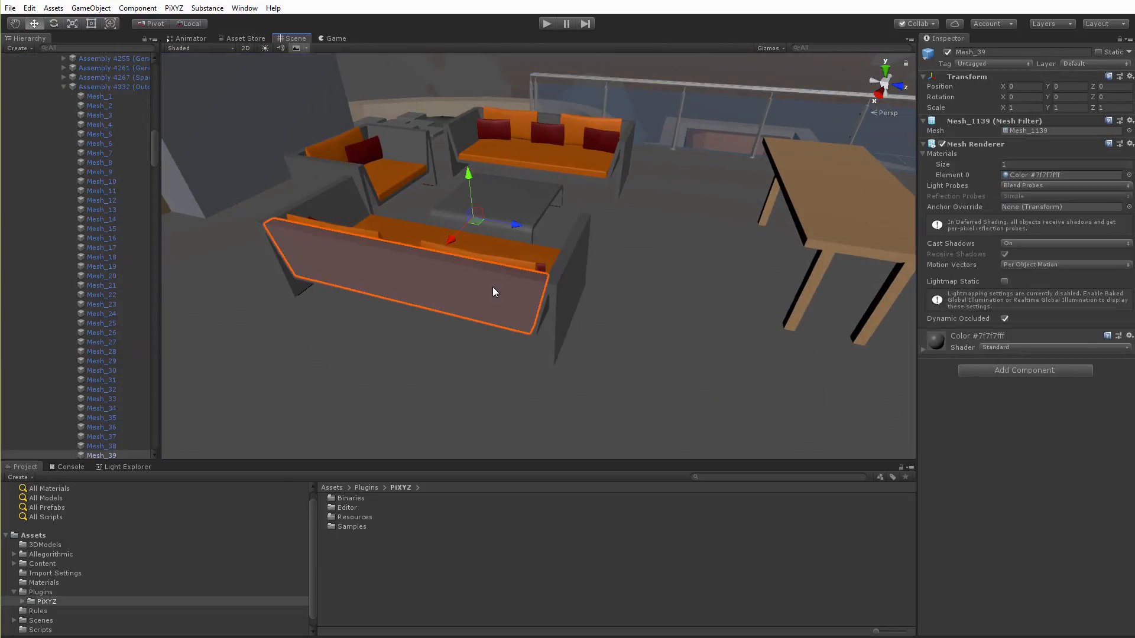
pyautogui.click(547, 293)
pyautogui.click(548, 293)
pyautogui.click(547, 293)
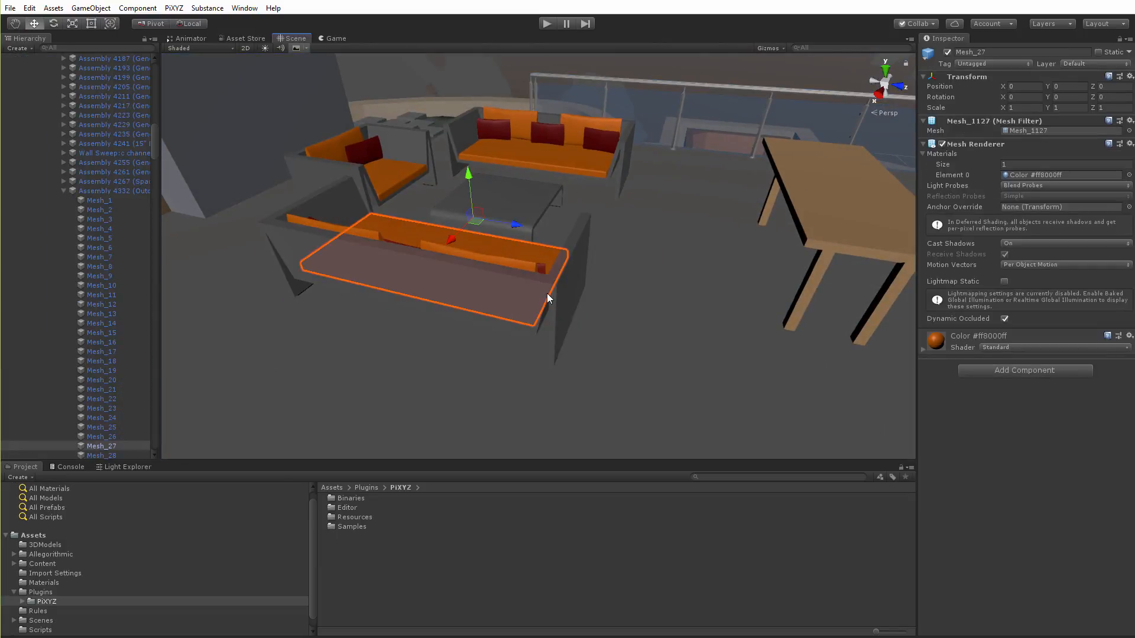
pyautogui.click(530, 337)
pyautogui.click(531, 337)
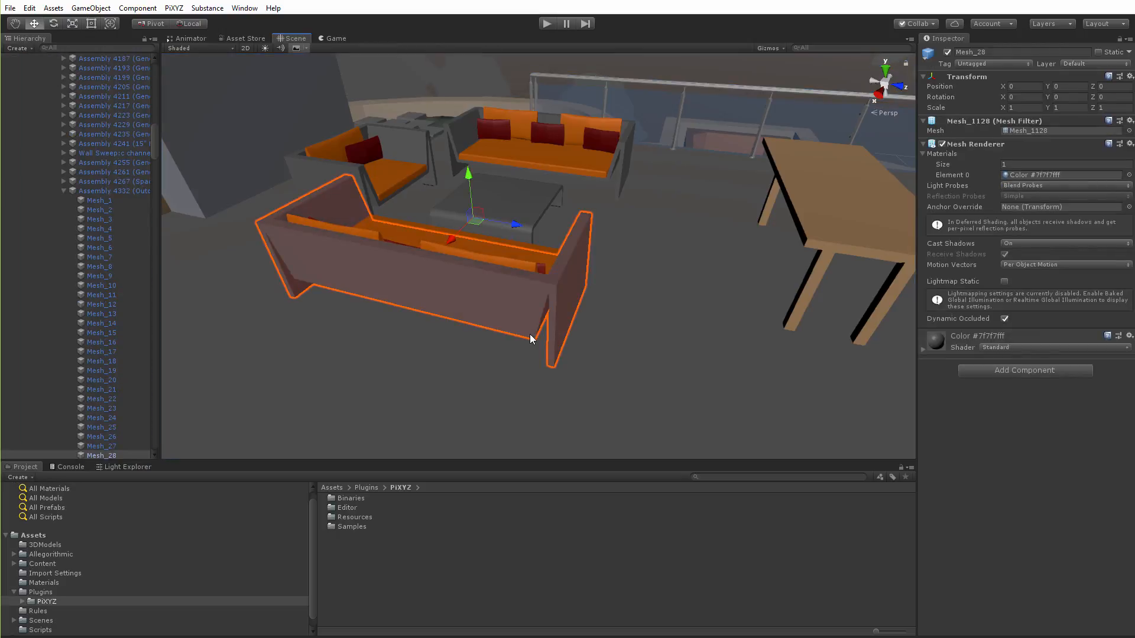
# Examine up close how the sofa's back panel, frame and the floor beneath are separate selectable meshes.
pyautogui.moveTo(495, 354)
pyautogui.mouseDown(button='right')
pyautogui.moveTo(412, 373)
pyautogui.moveTo(397, 395)
pyautogui.moveTo(479, 357)
pyautogui.mouseUp(button='right')
pyautogui.click(527, 332)
pyautogui.click(552, 330)
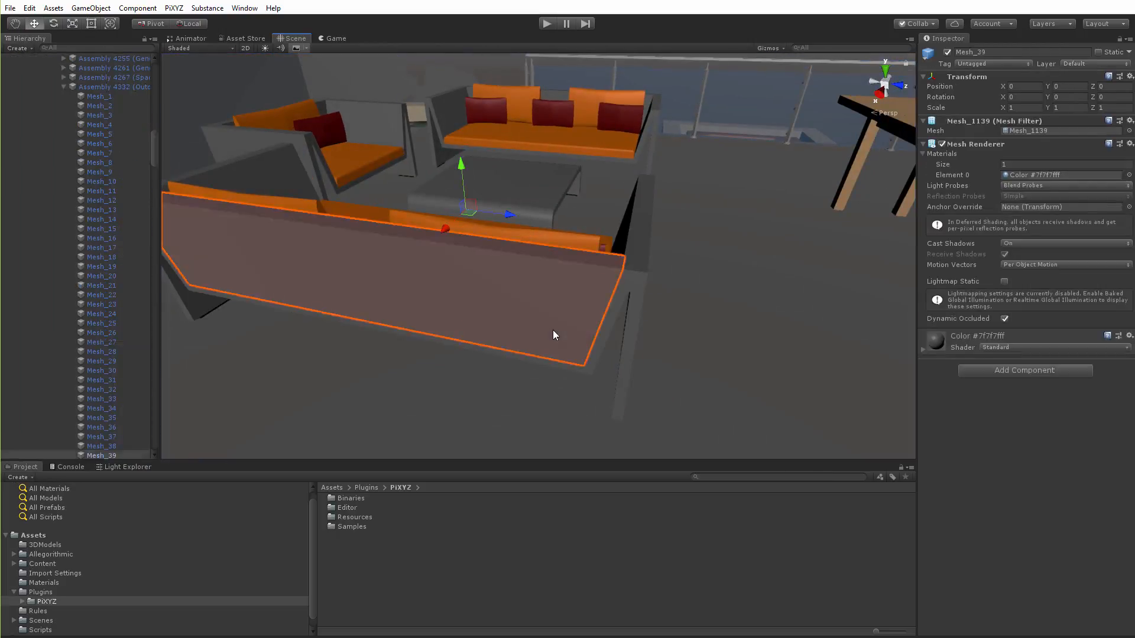
pyautogui.click(552, 330)
pyautogui.click(585, 365)
pyautogui.click(587, 367)
pyautogui.click(586, 368)
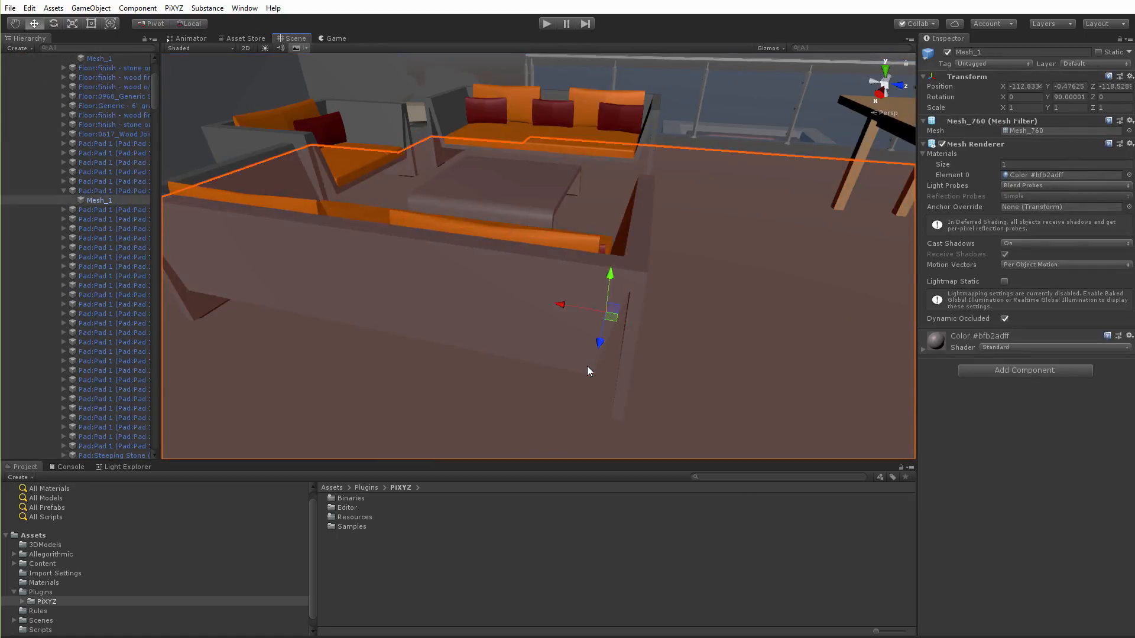
pyautogui.click(588, 368)
pyautogui.click(589, 368)
pyautogui.click(555, 330)
pyautogui.click(509, 293)
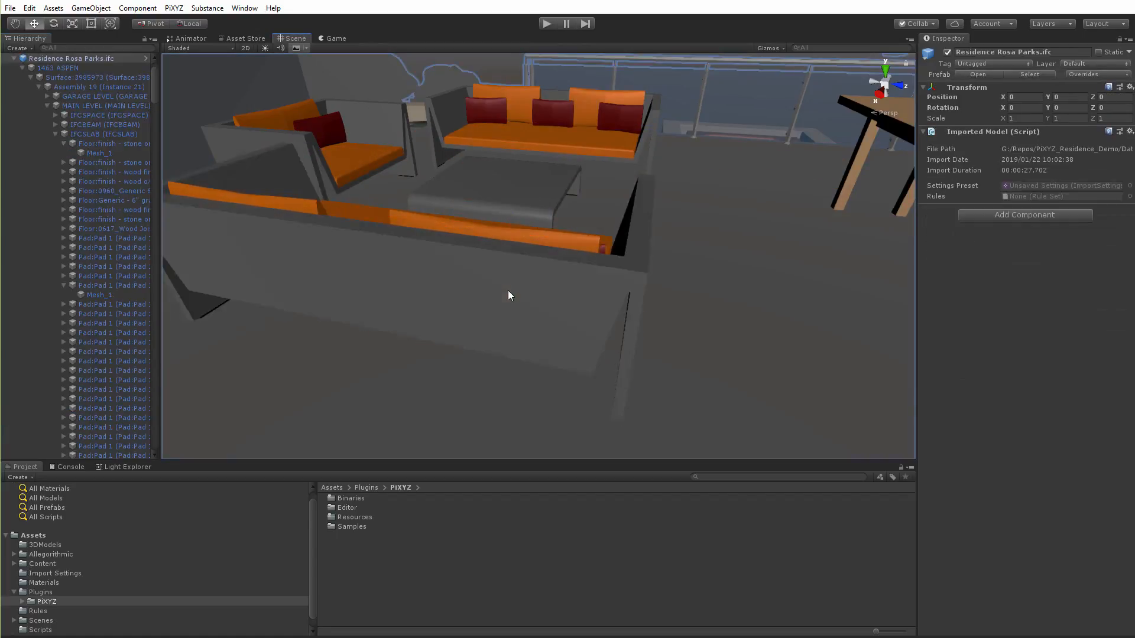
# Merge the nearest sofa's back panel and frame meshes with the PiXYZ Merge action.
pyautogui.click(511, 297)
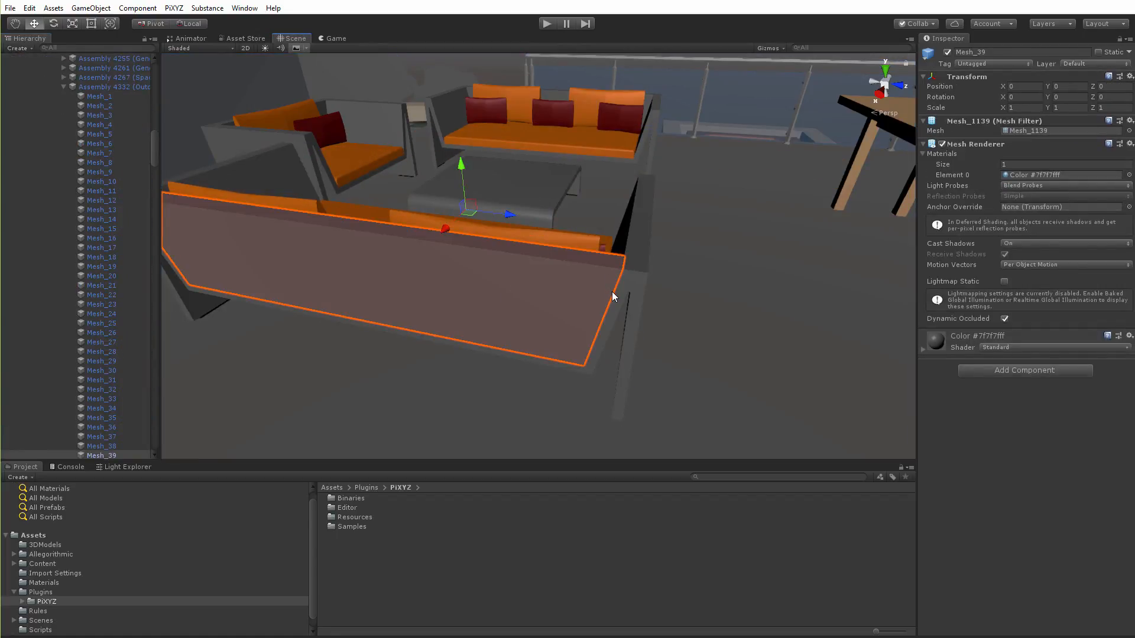
pyautogui.keyDown('shift'); pyautogui.click(626, 284); pyautogui.keyUp('shift')
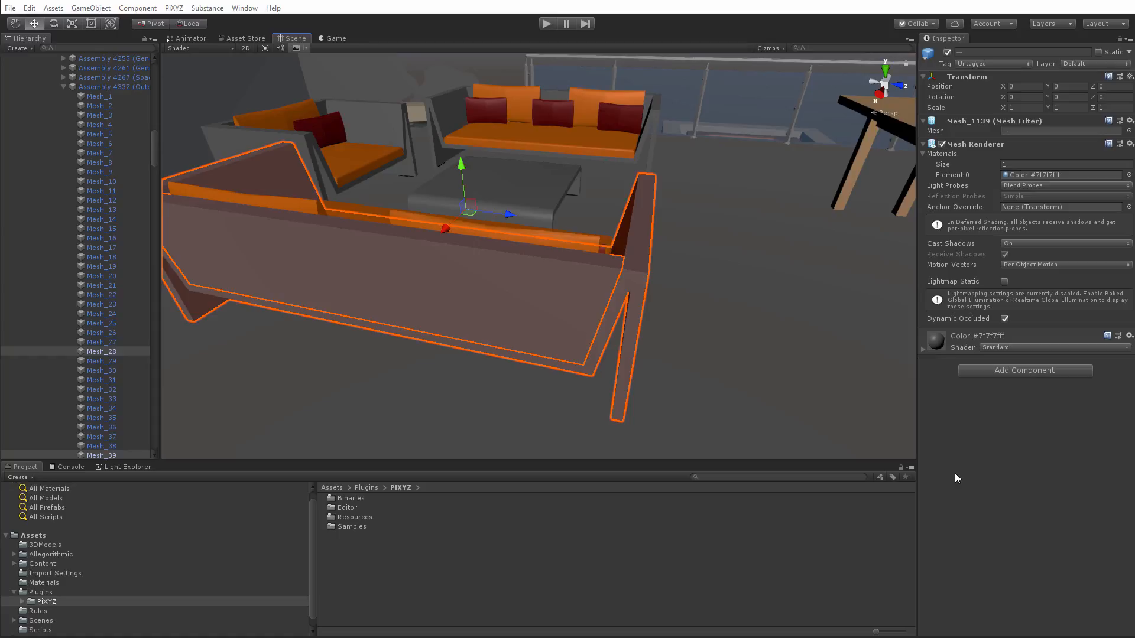
pyautogui.rightClick(628, 278)
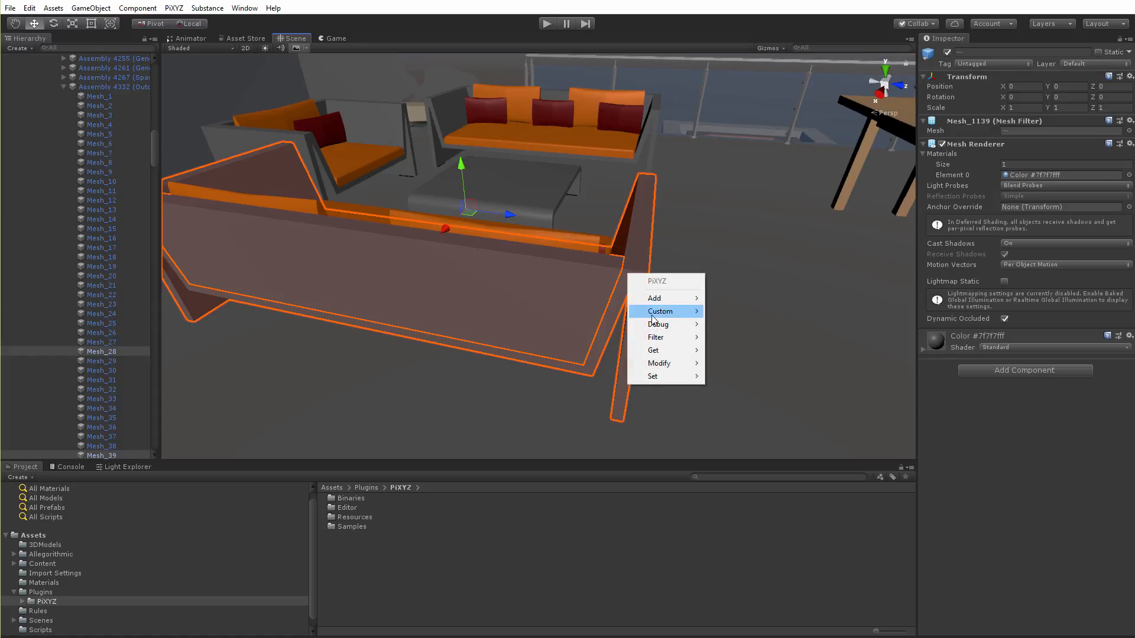
pyautogui.moveTo(690, 366)
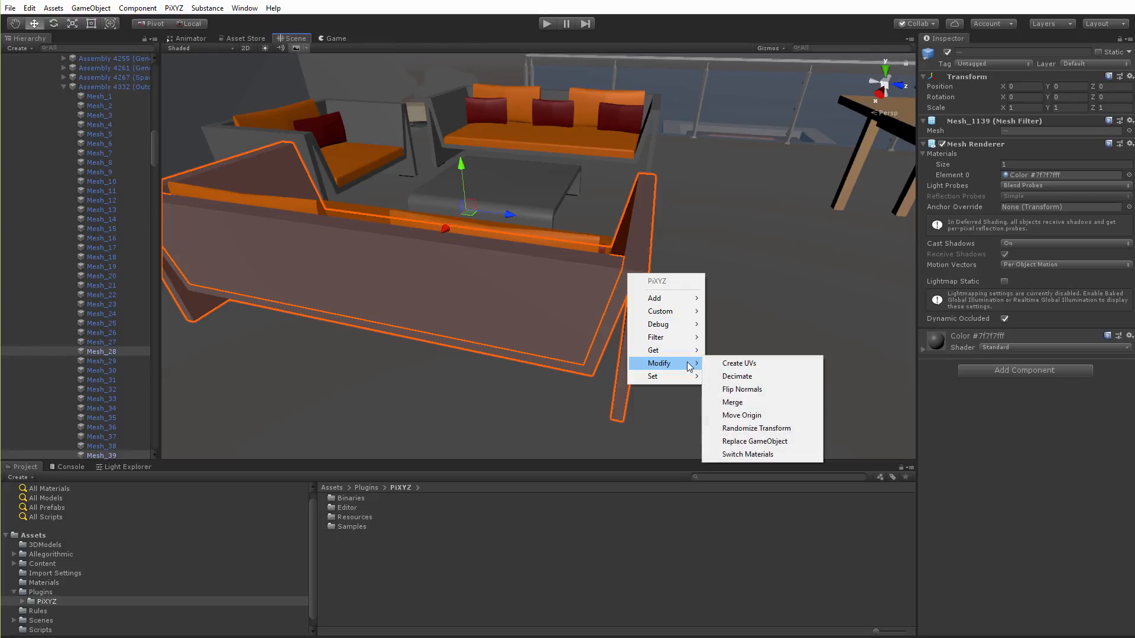
pyautogui.click(748, 401)
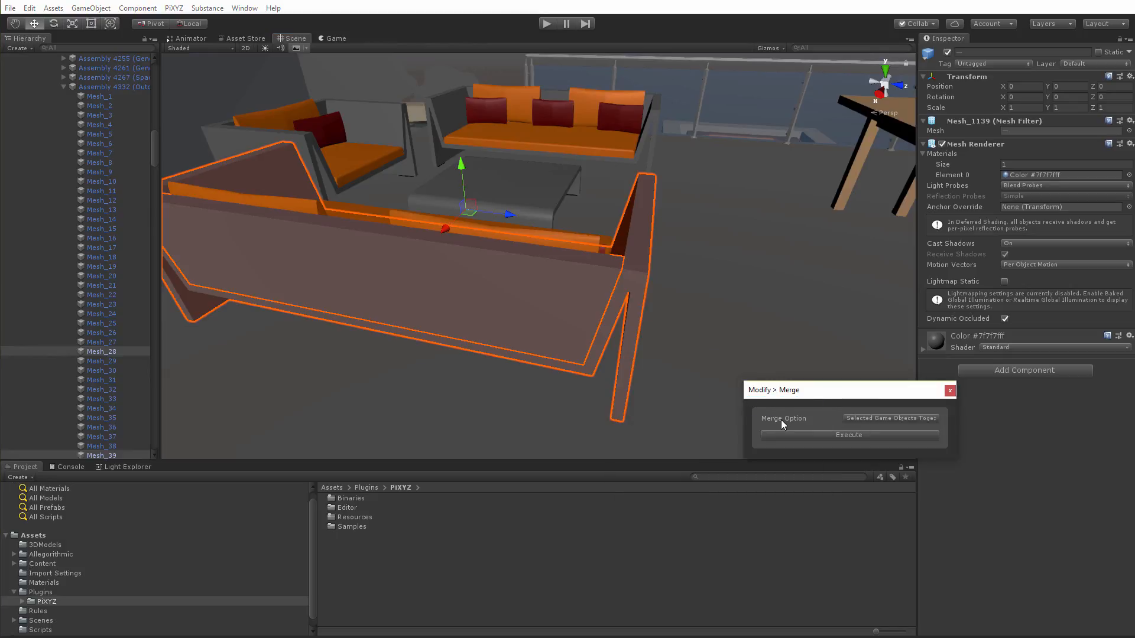
pyautogui.click(845, 435)
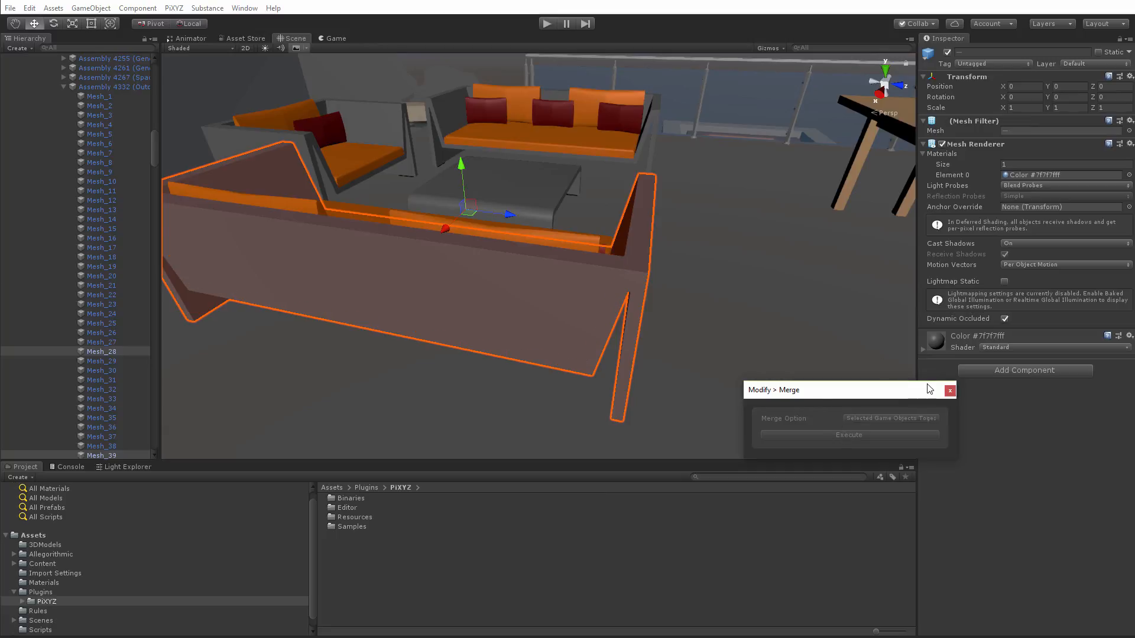
pyautogui.click(946, 391)
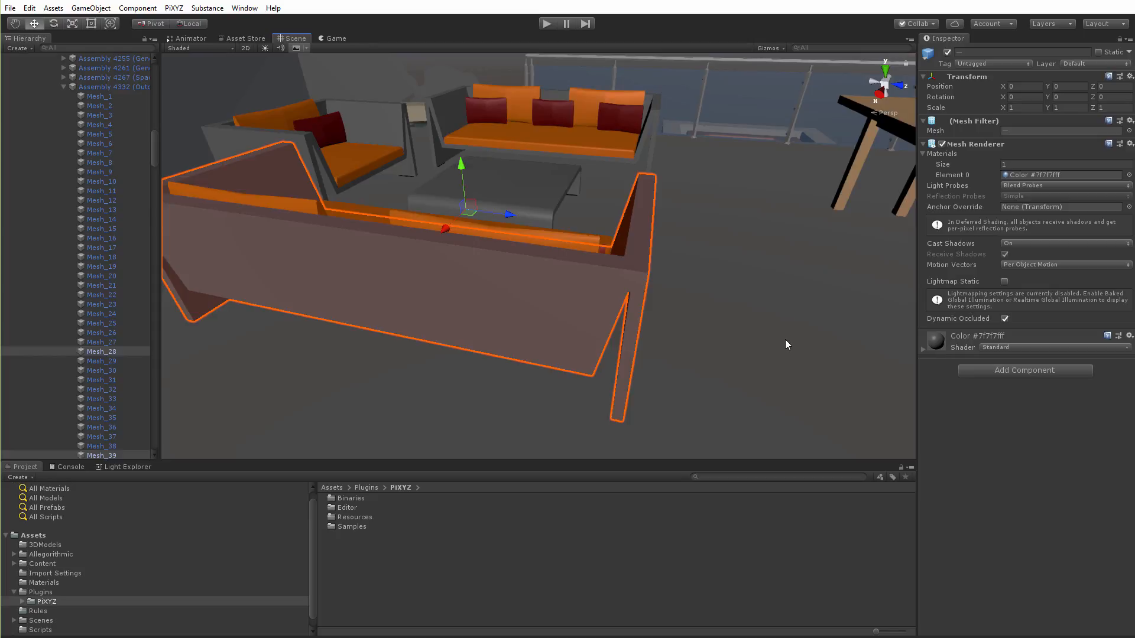
pyautogui.rightClick(599, 287)
pyautogui.moveTo(634, 318)
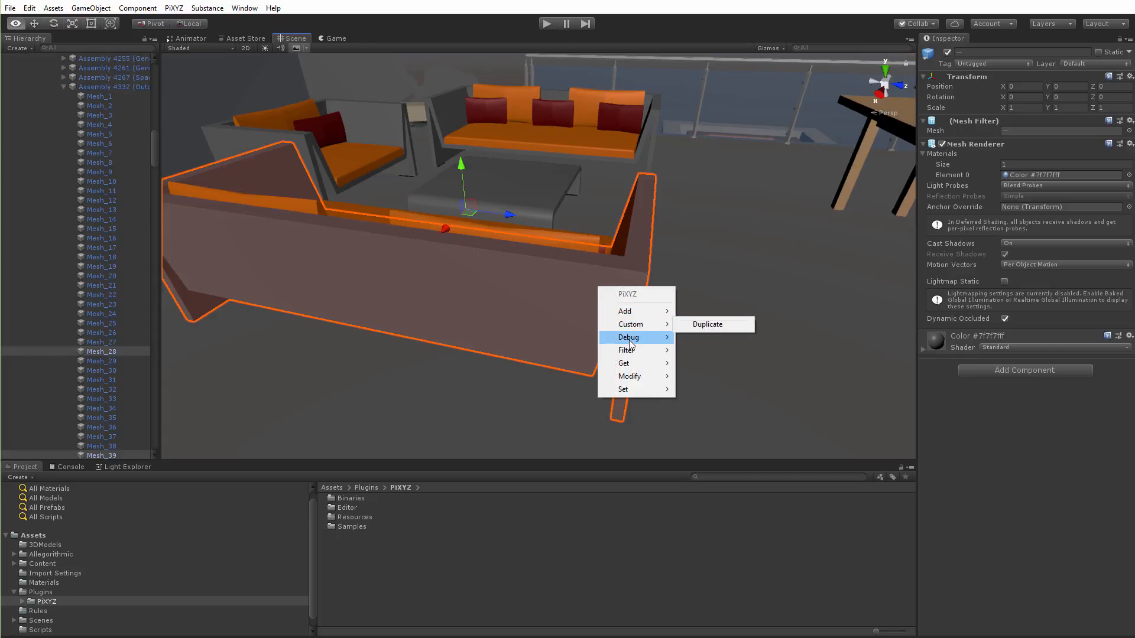
pyautogui.moveTo(631, 344)
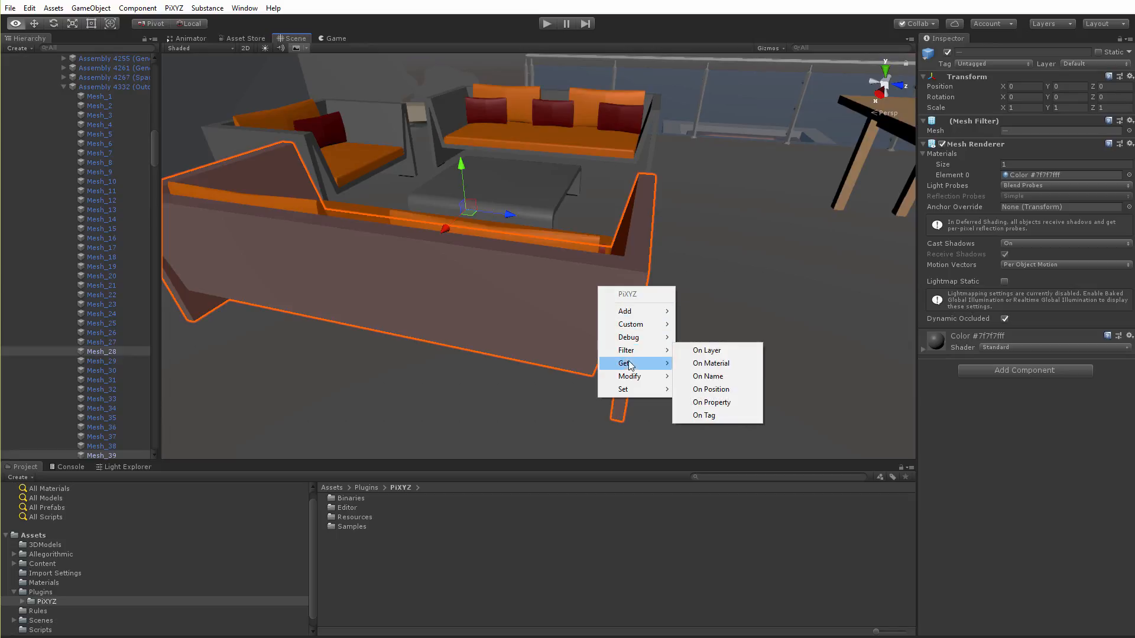
pyautogui.moveTo(629, 369)
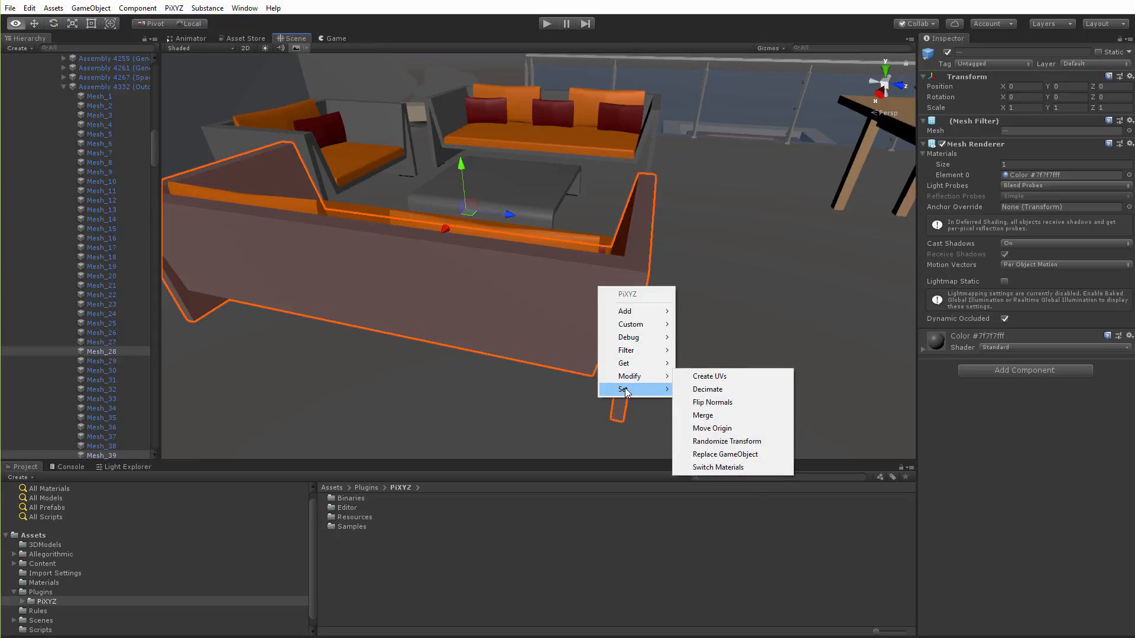
pyautogui.moveTo(625, 389)
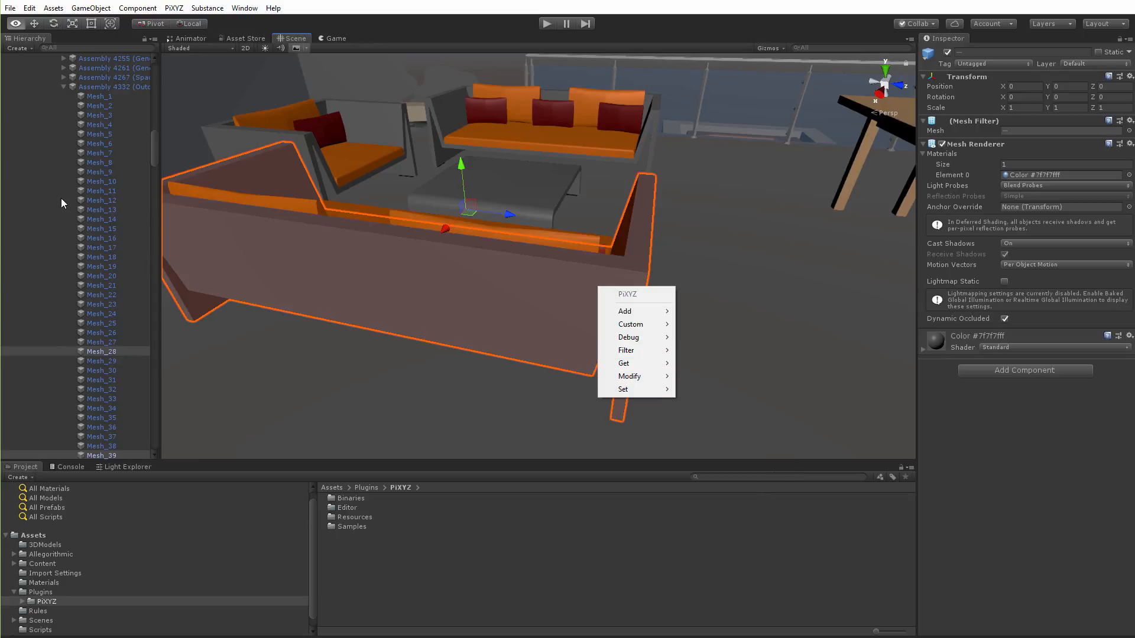
pyautogui.click(147, 151)
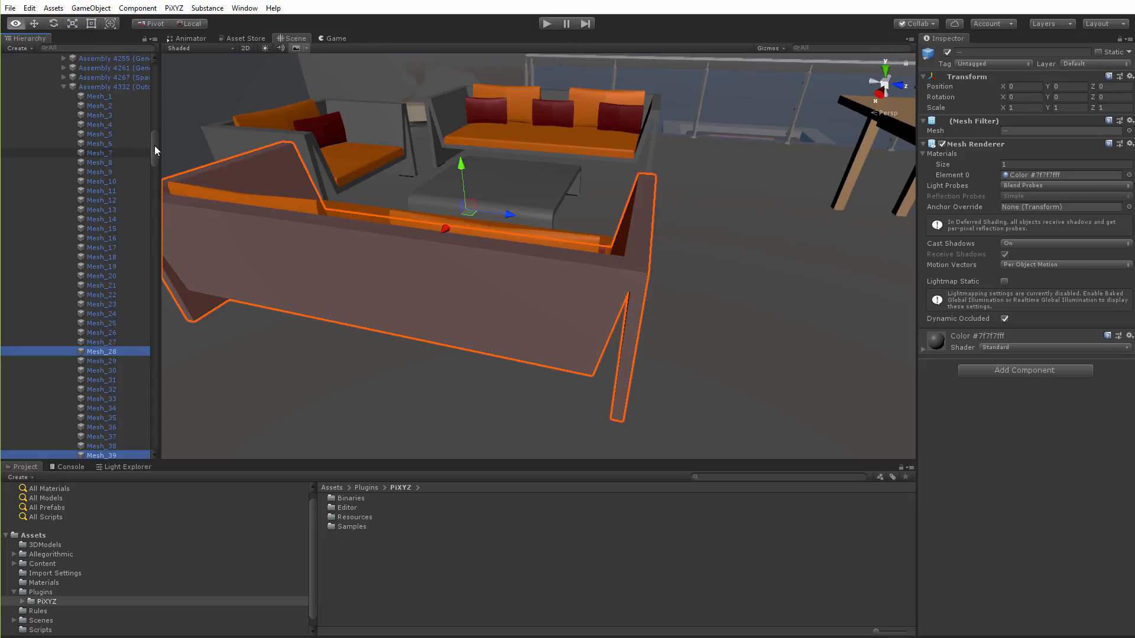
# Collapse the Residence Rosa Parks.ifc hierarchy, clear the mesh selection, and frame the whole model in the scene from its opposite side.
pyautogui.moveTo(154, 145); pyautogui.dragTo(163, 79)
pyautogui.keyDown('alt'); pyautogui.click(14, 106); pyautogui.keyUp('alt')
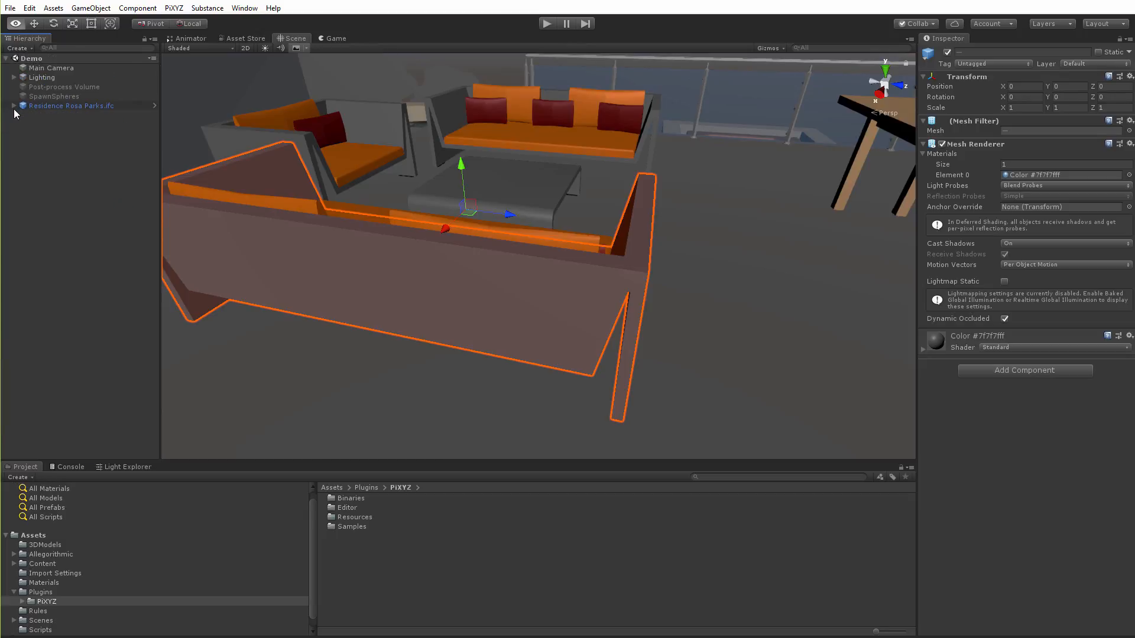
pyautogui.click(63, 198)
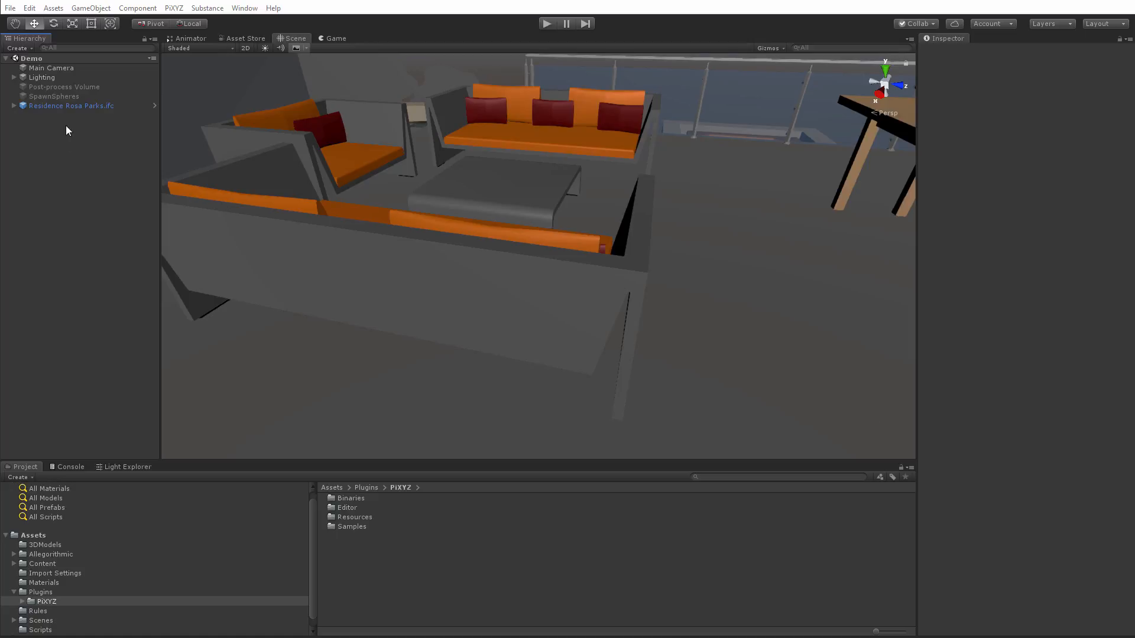
pyautogui.doubleClick(73, 107)
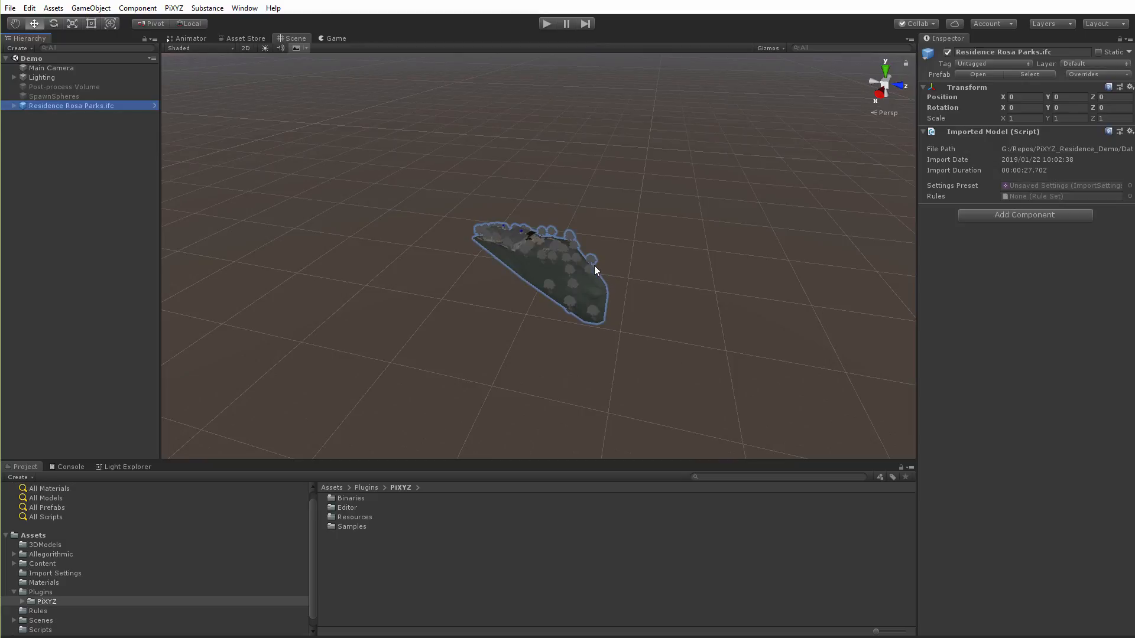
pyautogui.keyDown('alt'); pyautogui.moveTo(594, 269); pyautogui.dragTo(507, 223); pyautogui.keyUp('alt')
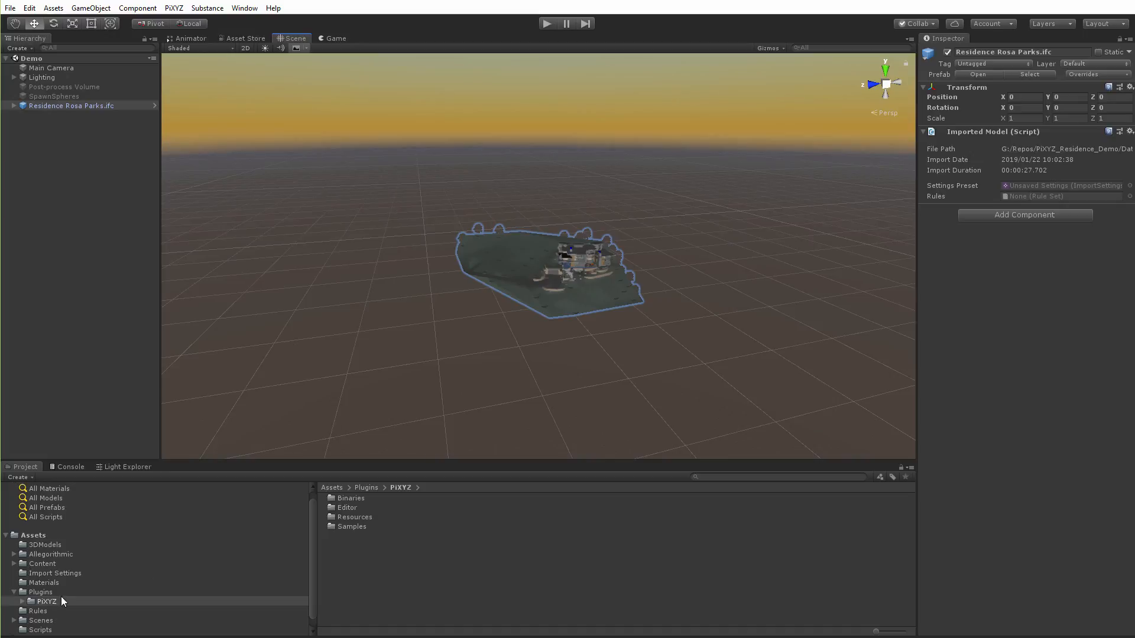
# Open the project's Rules folder and look up the PiXYZ asset types available for creation there.
pyautogui.click(37, 611)
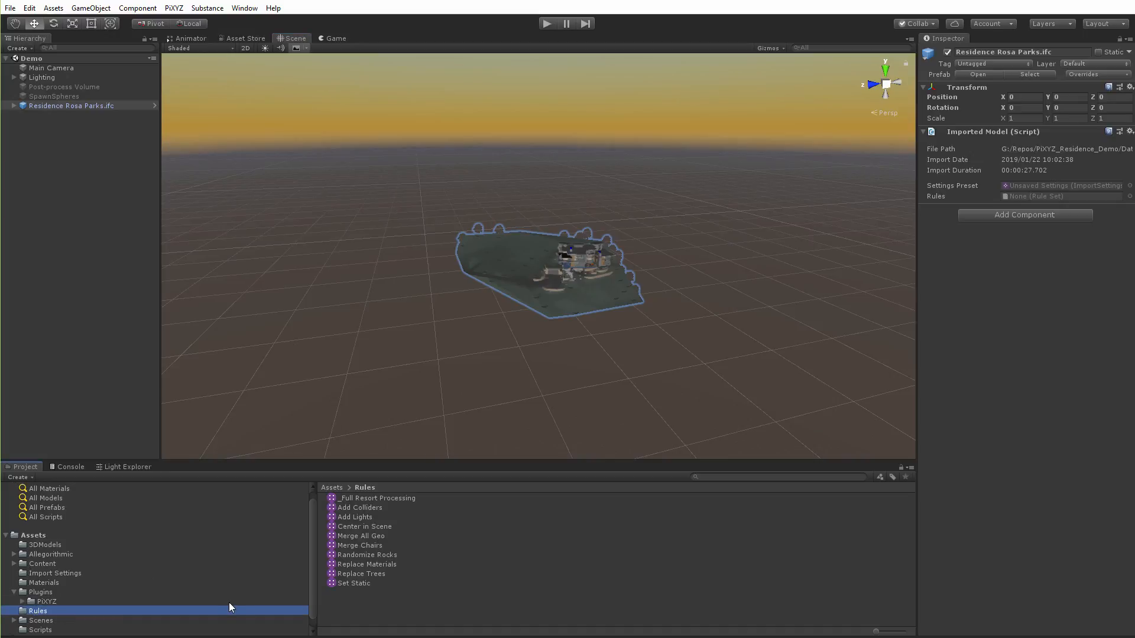
pyautogui.rightClick(370, 604)
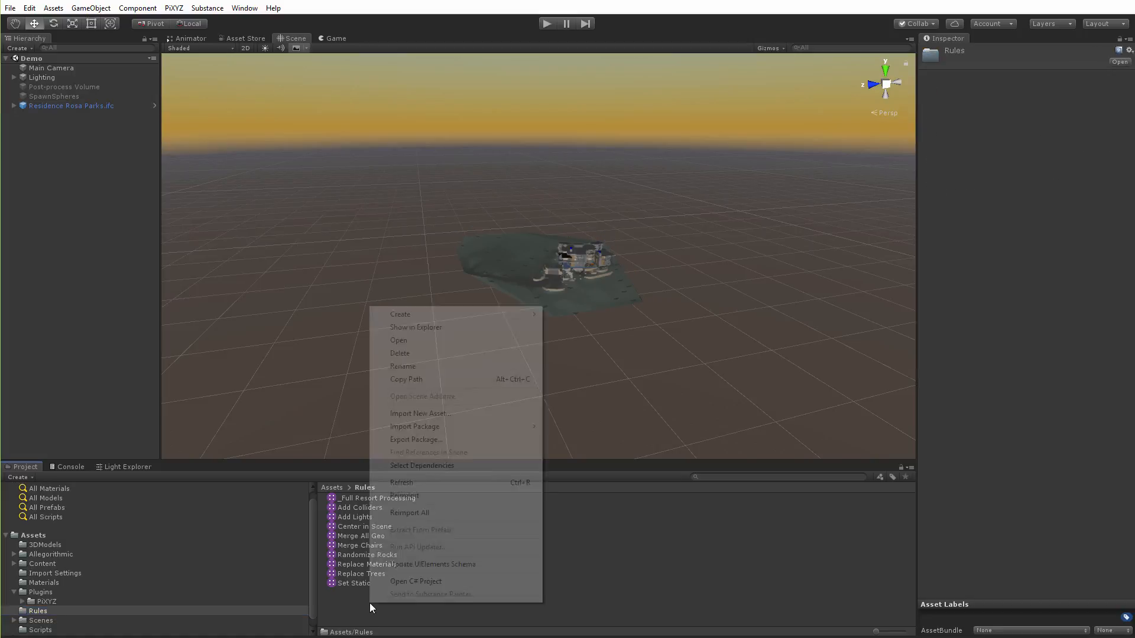
pyautogui.moveTo(445, 314)
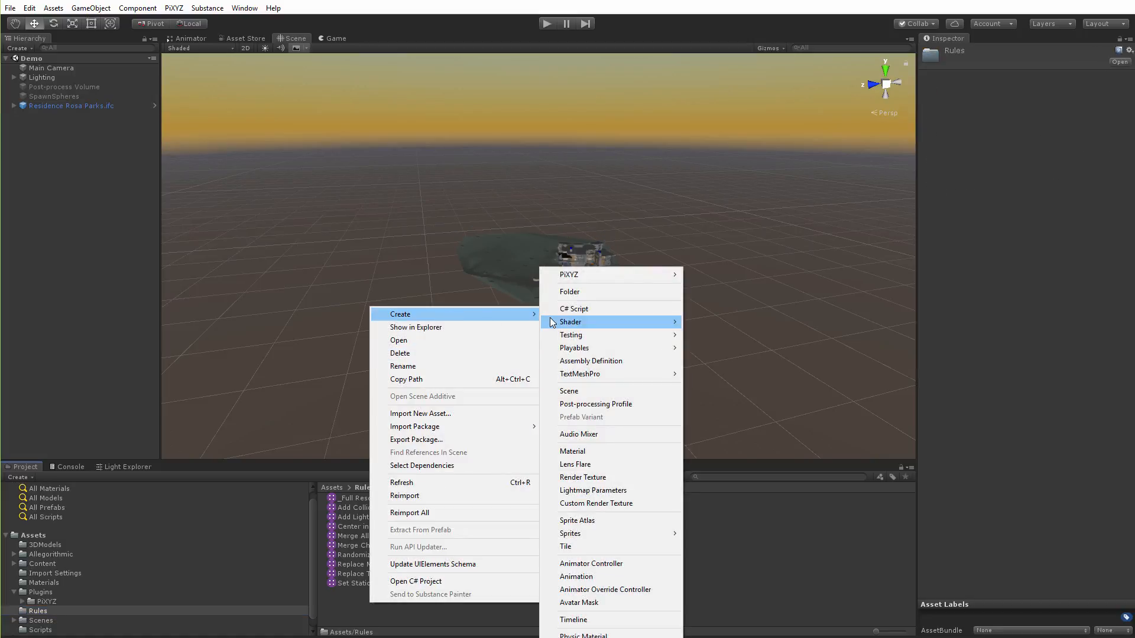
pyautogui.moveTo(602, 282)
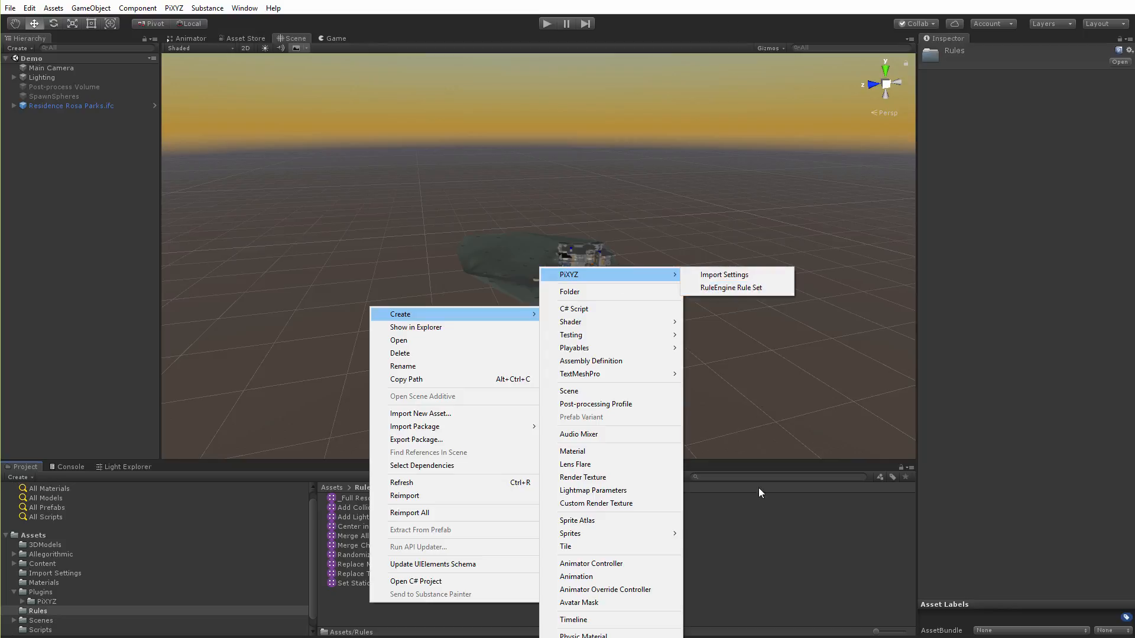
pyautogui.click(739, 565)
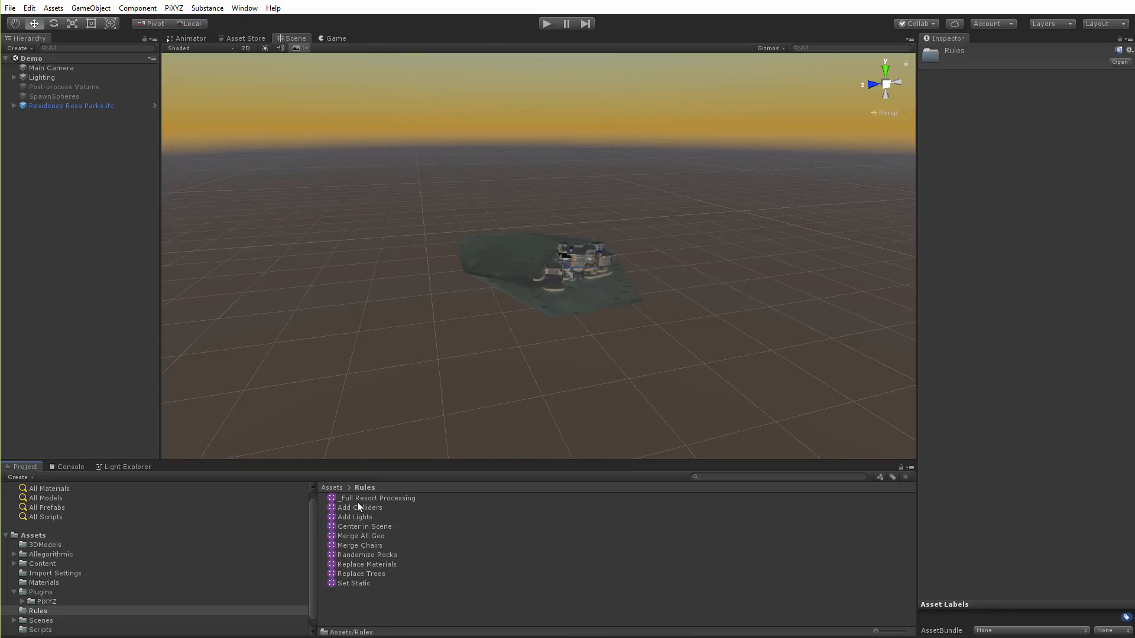
# Review the rules in the _Full Resort Processing rule set, collapsing Switch Materials to see the whole list.
pyautogui.click(378, 499)
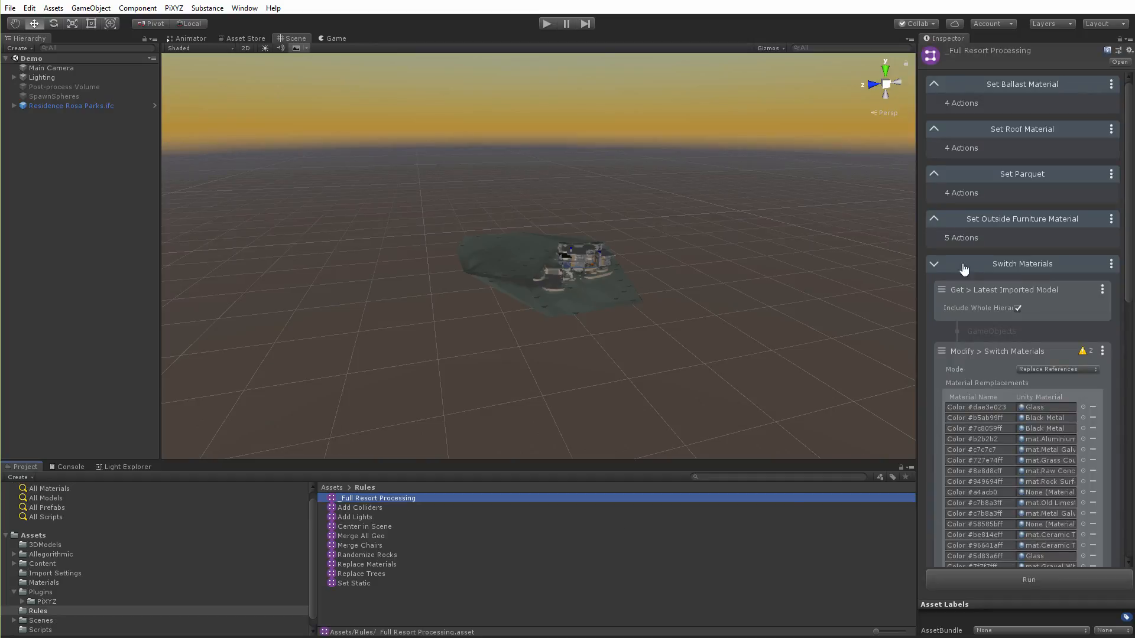
pyautogui.moveTo(1129, 126); pyautogui.dragTo(1128, 209)
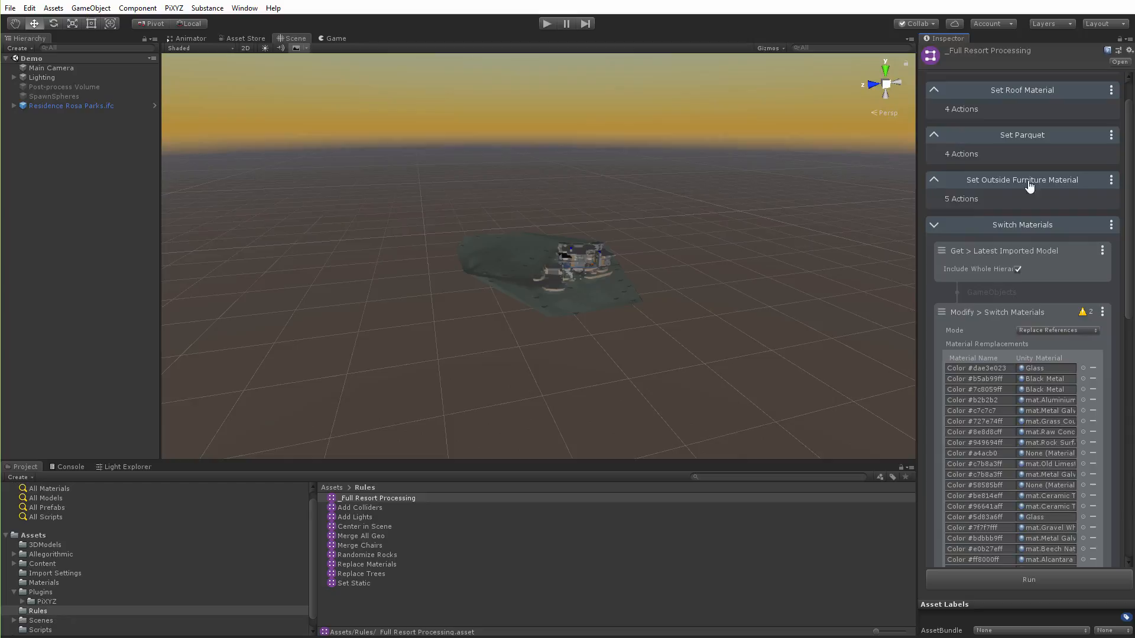
pyautogui.click(934, 225)
pyautogui.scroll(1, 1045, 268)
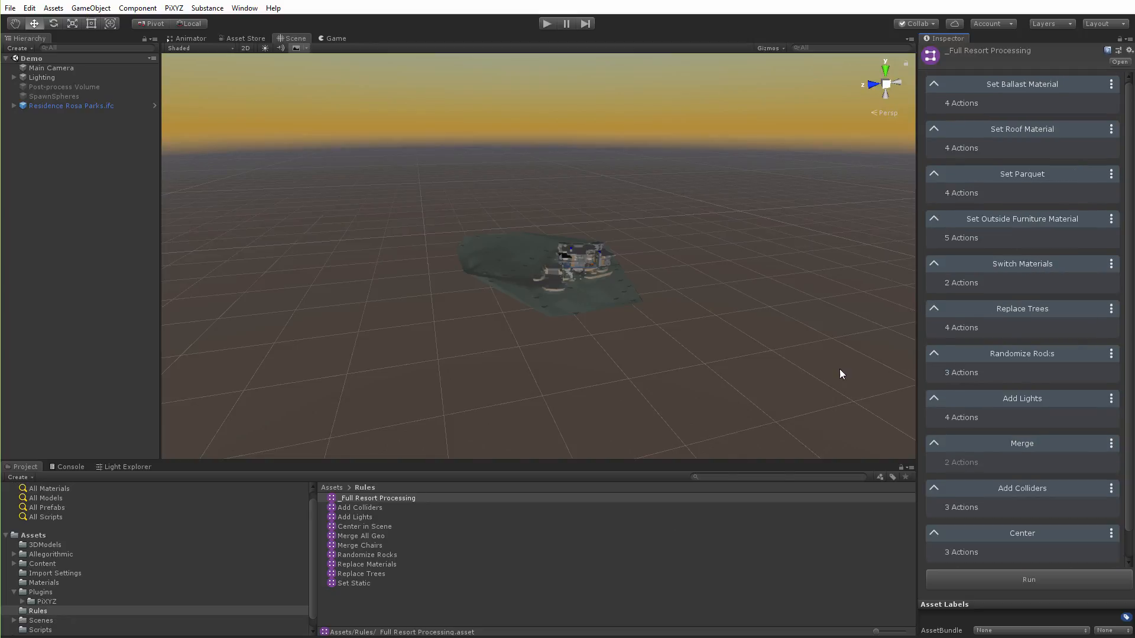
pyautogui.click(374, 595)
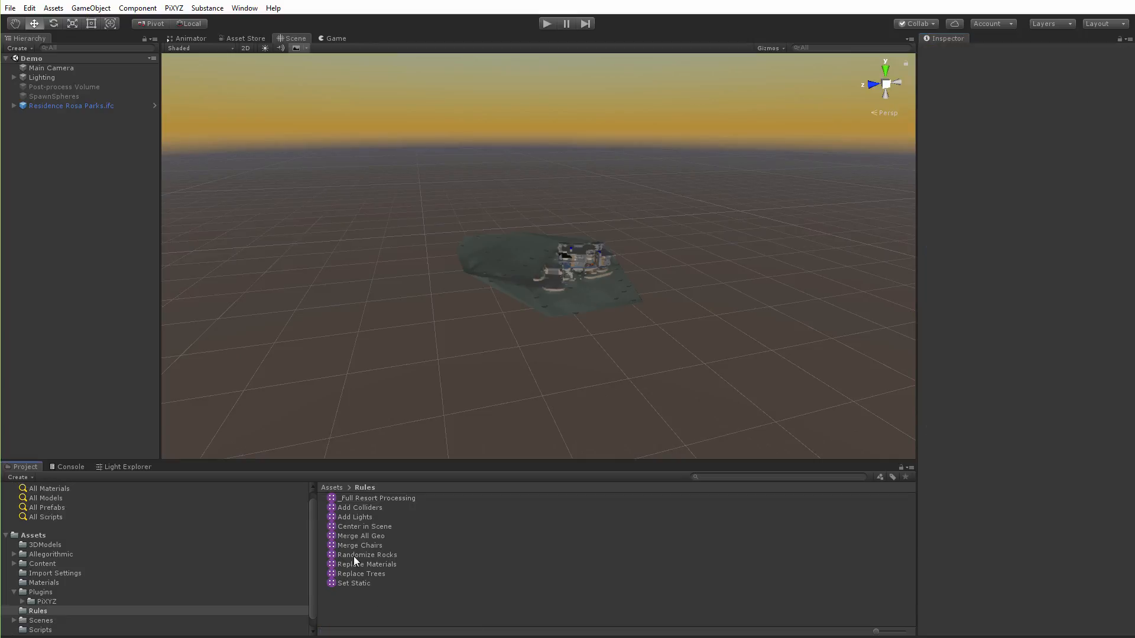
# Run the Center in Scene rule set on the imported residence and frame the recentered model.
pyautogui.click(353, 527)
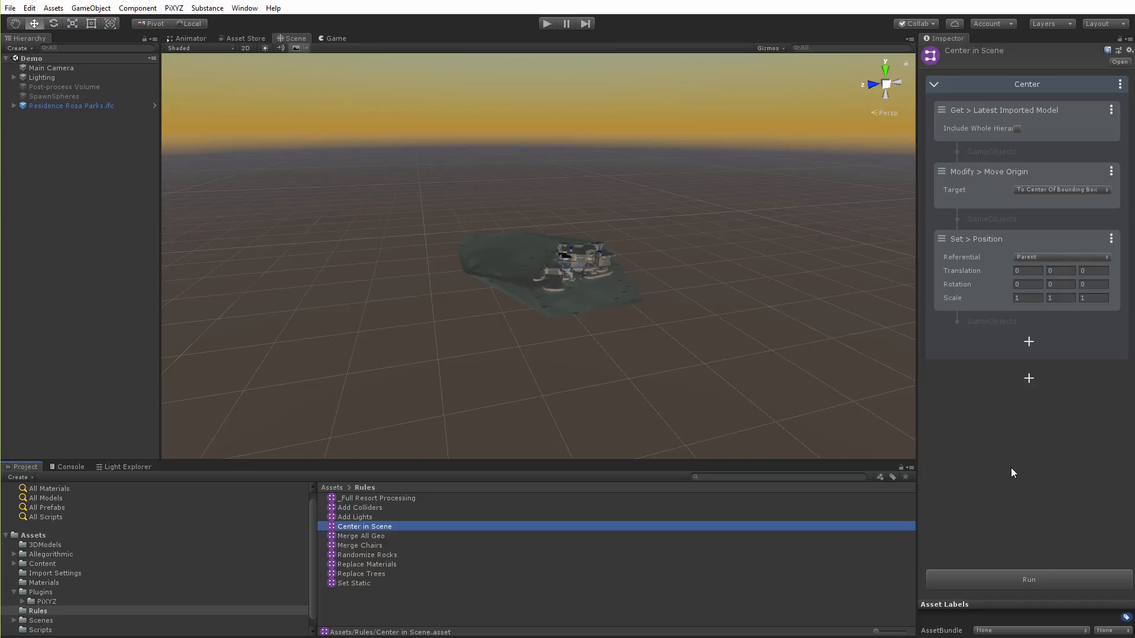
pyautogui.click(1022, 578)
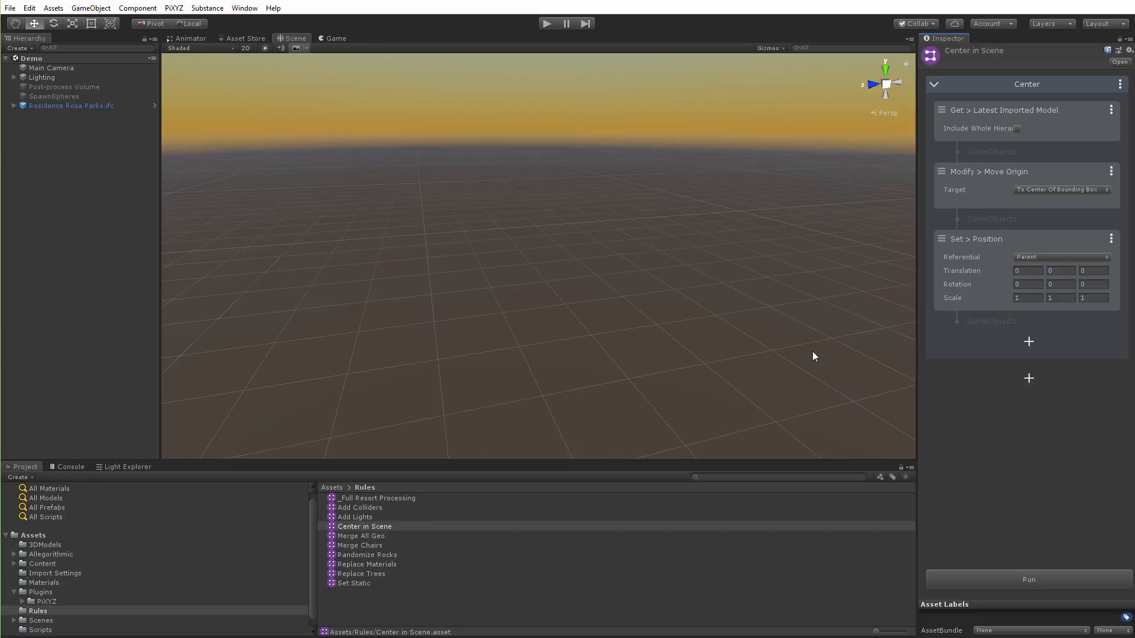
pyautogui.moveTo(790, 313); pyautogui.dragTo(689, 386, button='right')
pyautogui.doubleClick(73, 106)
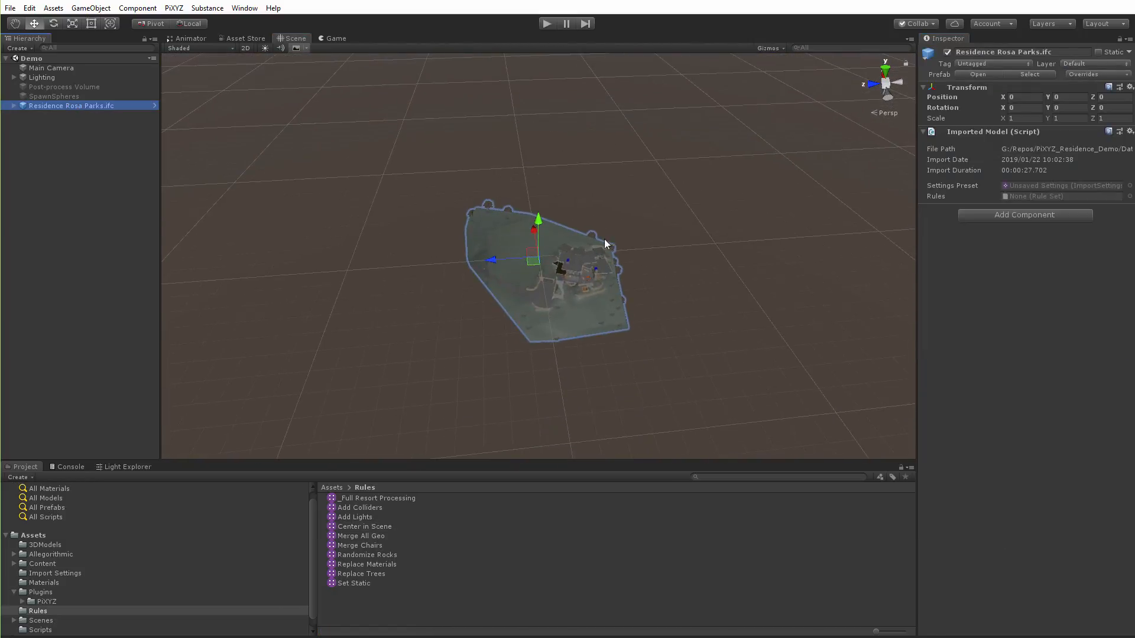
pyautogui.moveTo(733, 297); pyautogui.dragTo(771, 278, button='right')
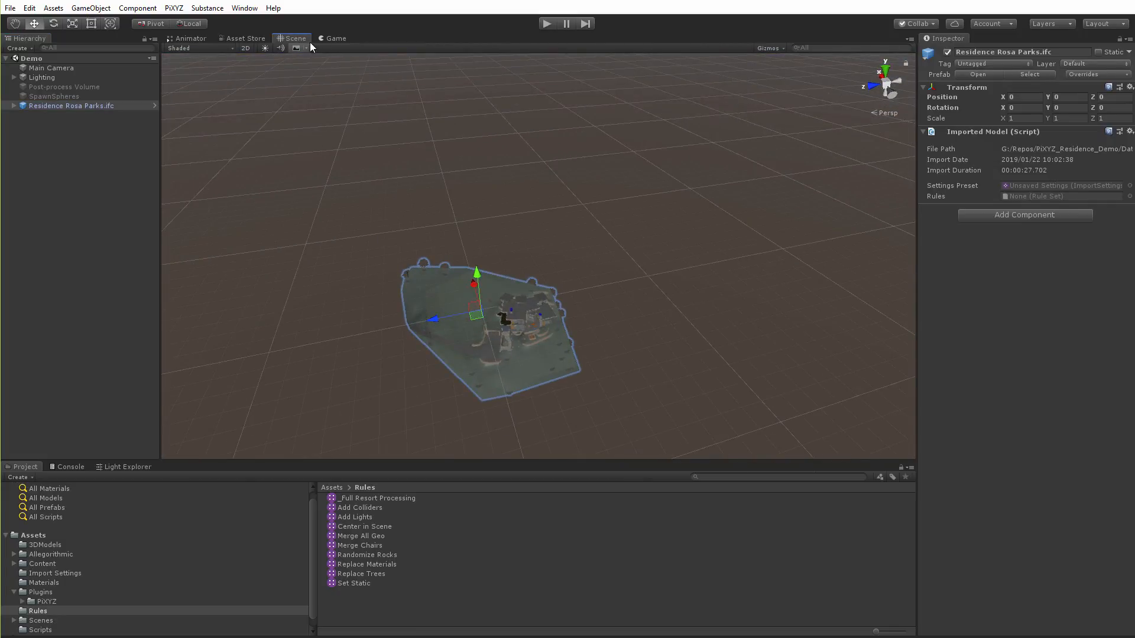
# Check the centered residence through the game camera and bring the terrace side of the house into close scene view.
pyautogui.click(328, 39)
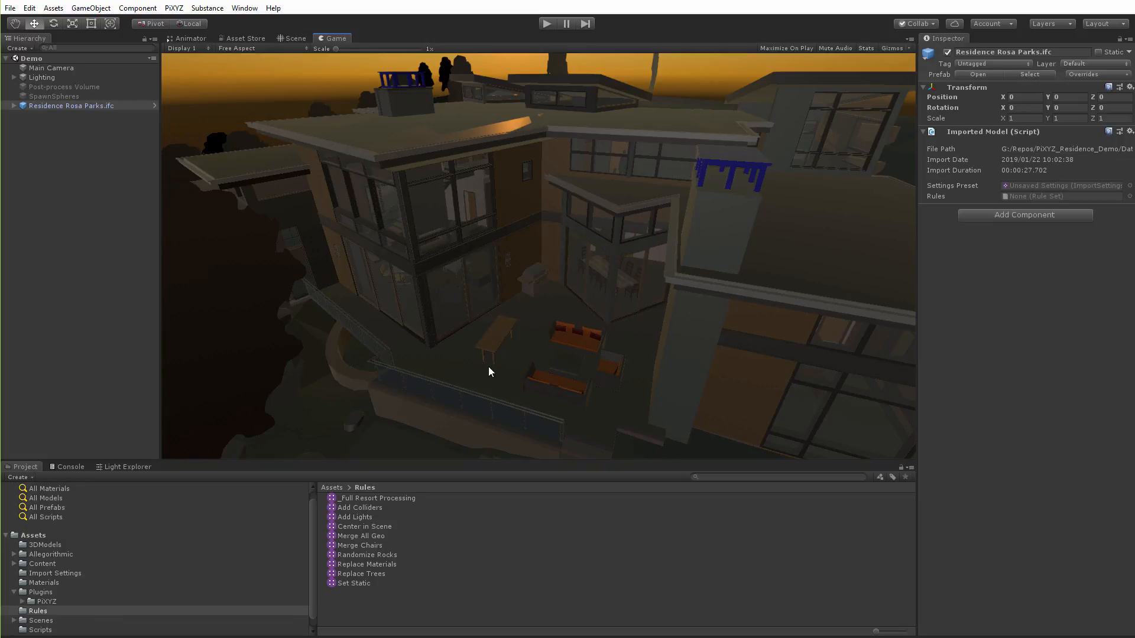
pyautogui.click(285, 37)
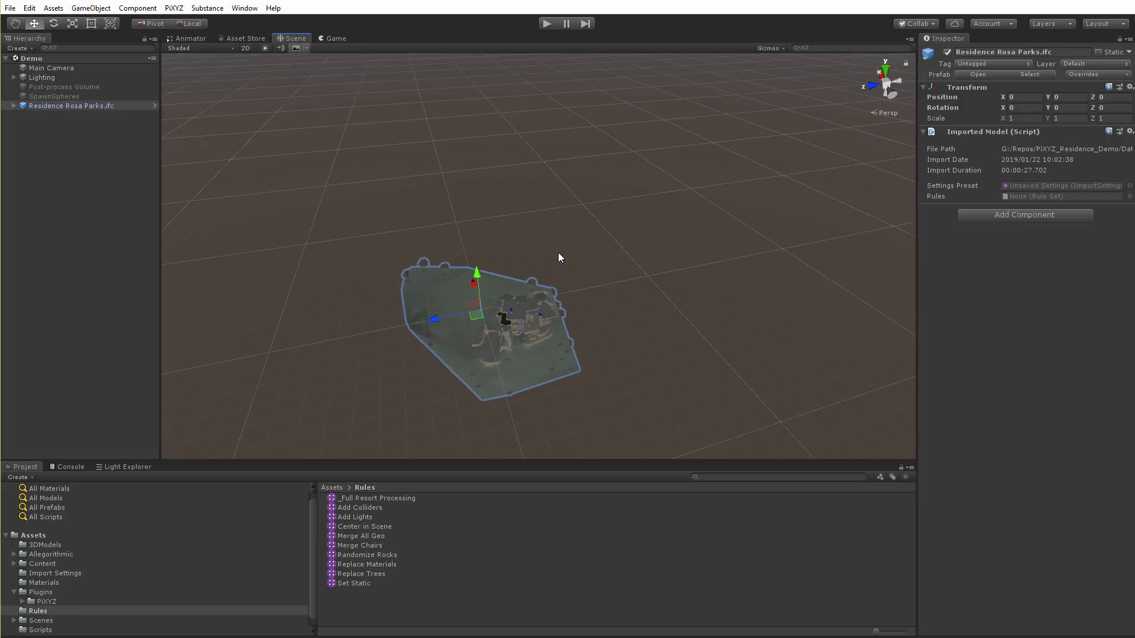
pyautogui.keyDown('alt'); pyautogui.moveTo(559, 256); pyautogui.dragTo(621, 258); pyautogui.keyUp('alt')
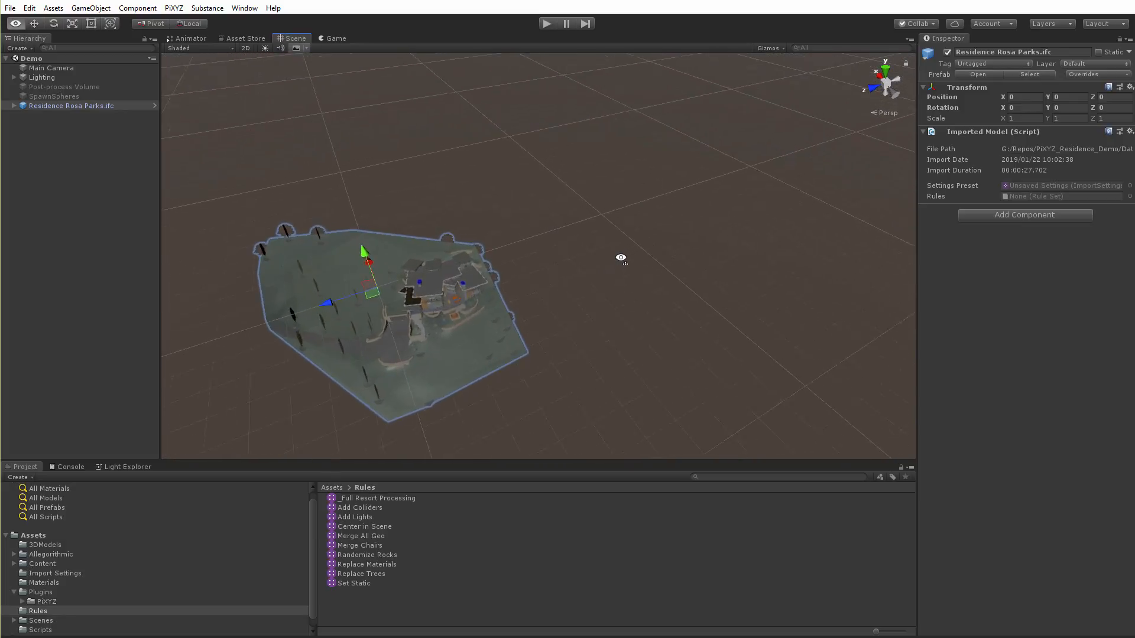
pyautogui.press('w')
pyautogui.moveTo(621, 258); pyautogui.dragTo(386, 215, button='right')
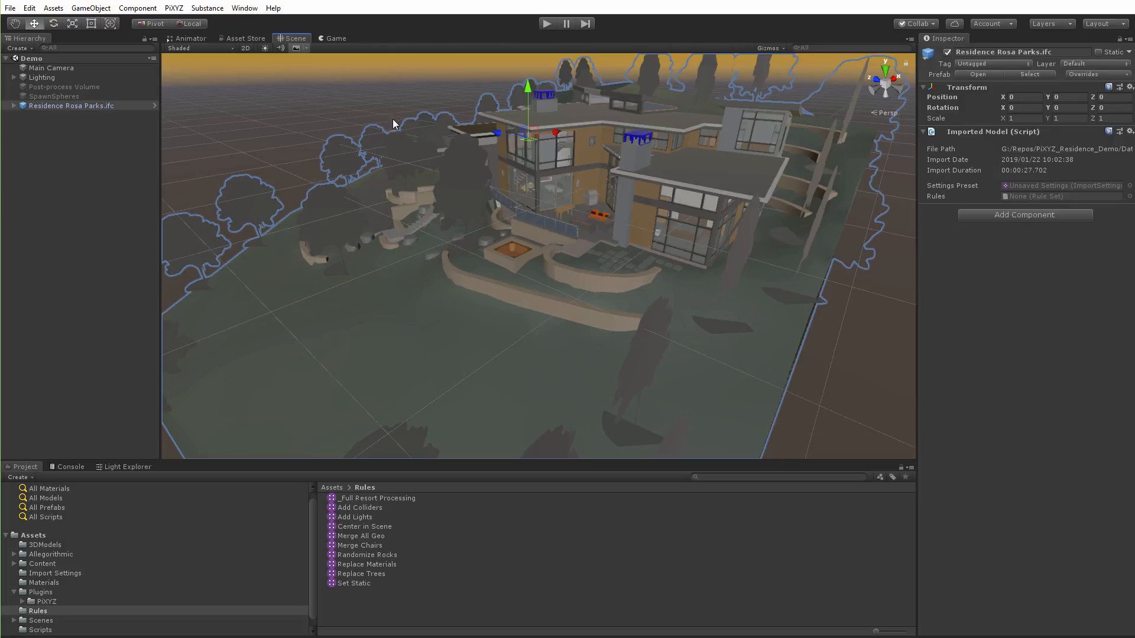
pyautogui.click(335, 38)
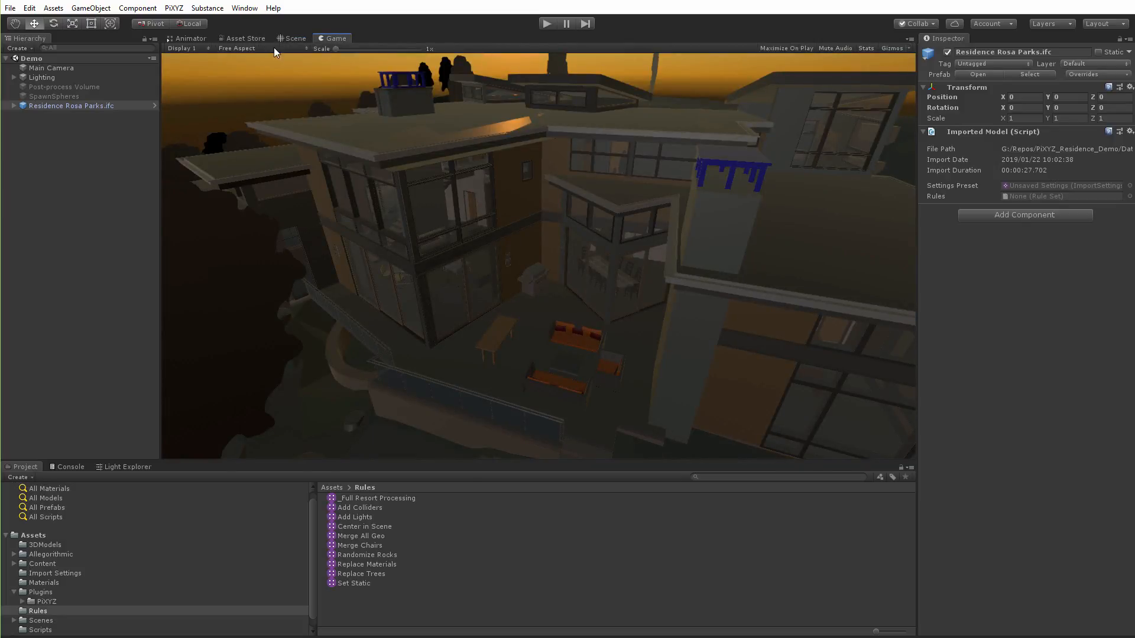
pyautogui.click(293, 37)
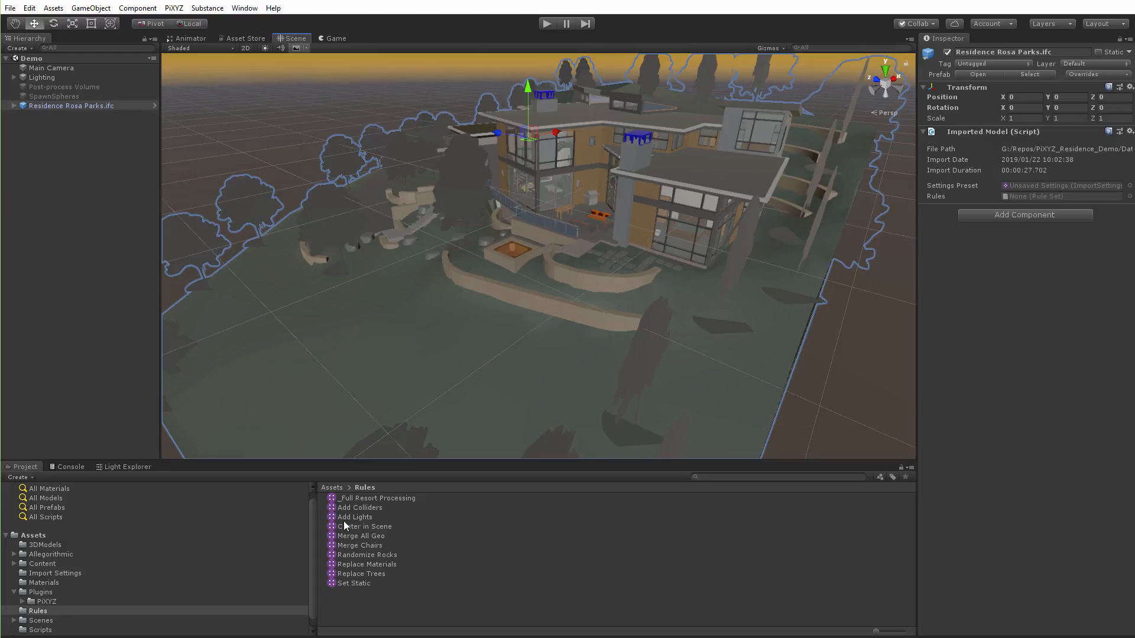
# Review the Replace Trees rule set and compare its property filter with the metadata of an aspen tree in the residence.
pyautogui.click(352, 574)
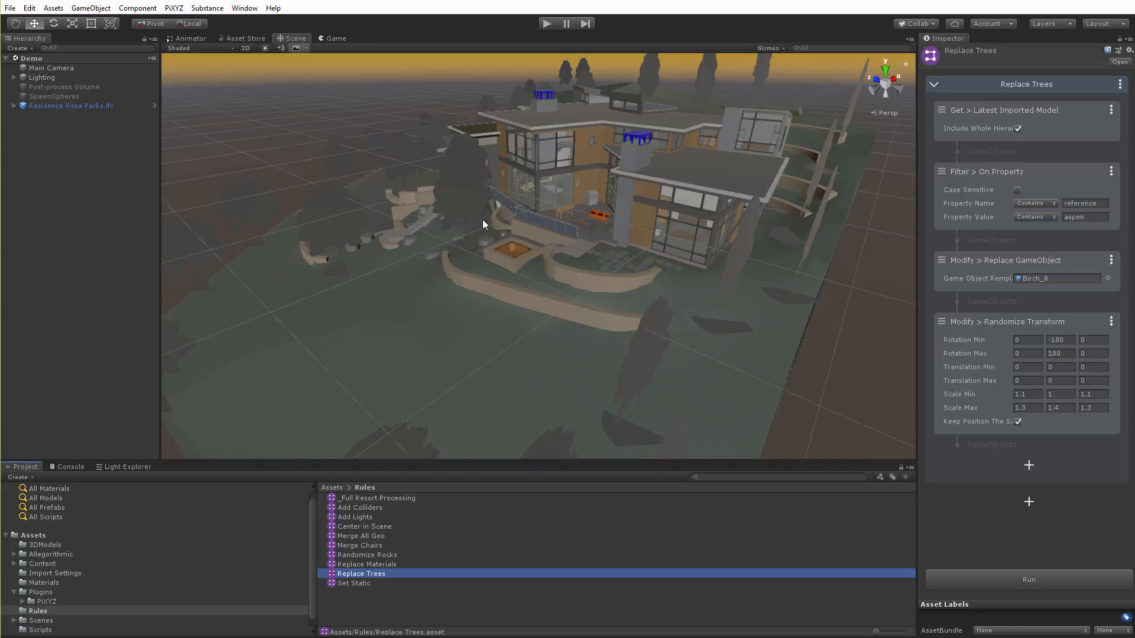
pyautogui.click(464, 186)
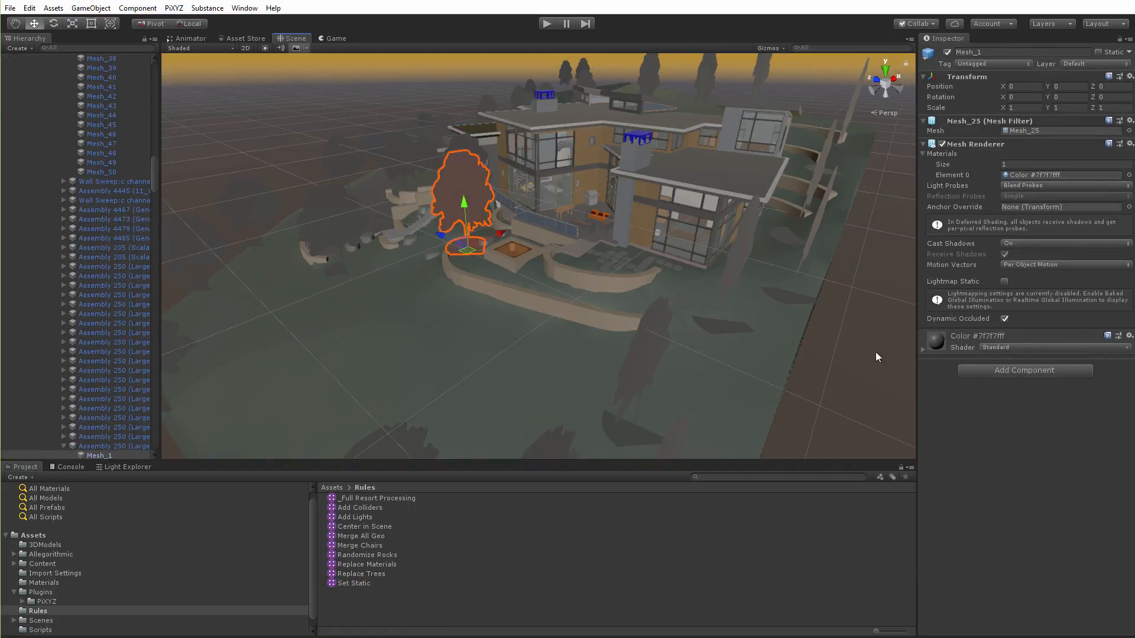
pyautogui.click(86, 446)
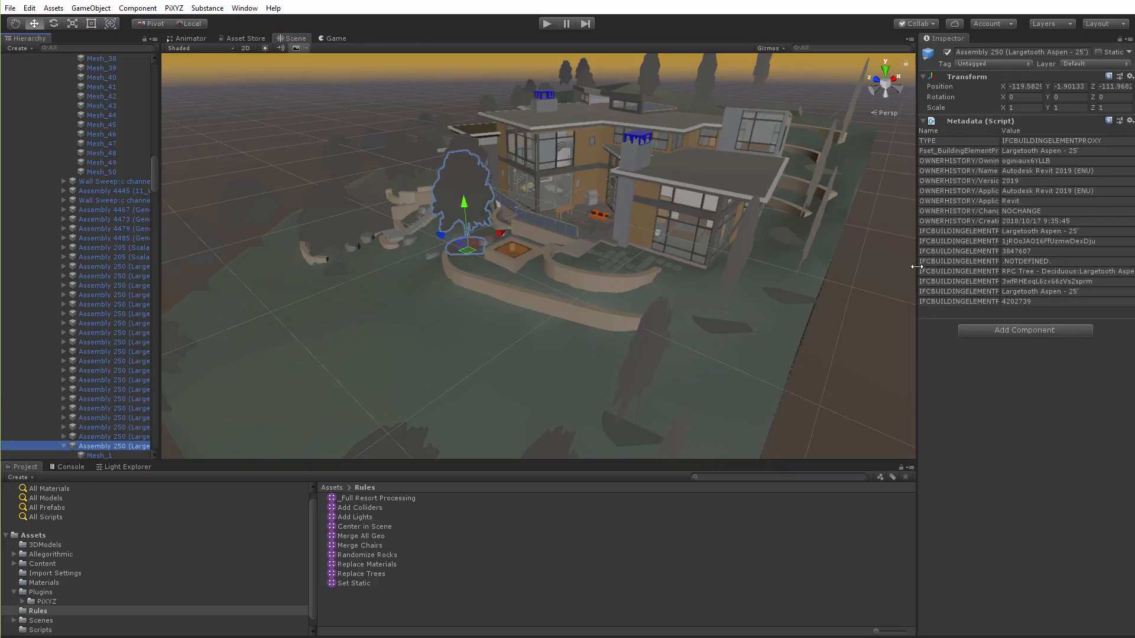
pyautogui.moveTo(917, 266); pyautogui.dragTo(818, 266)
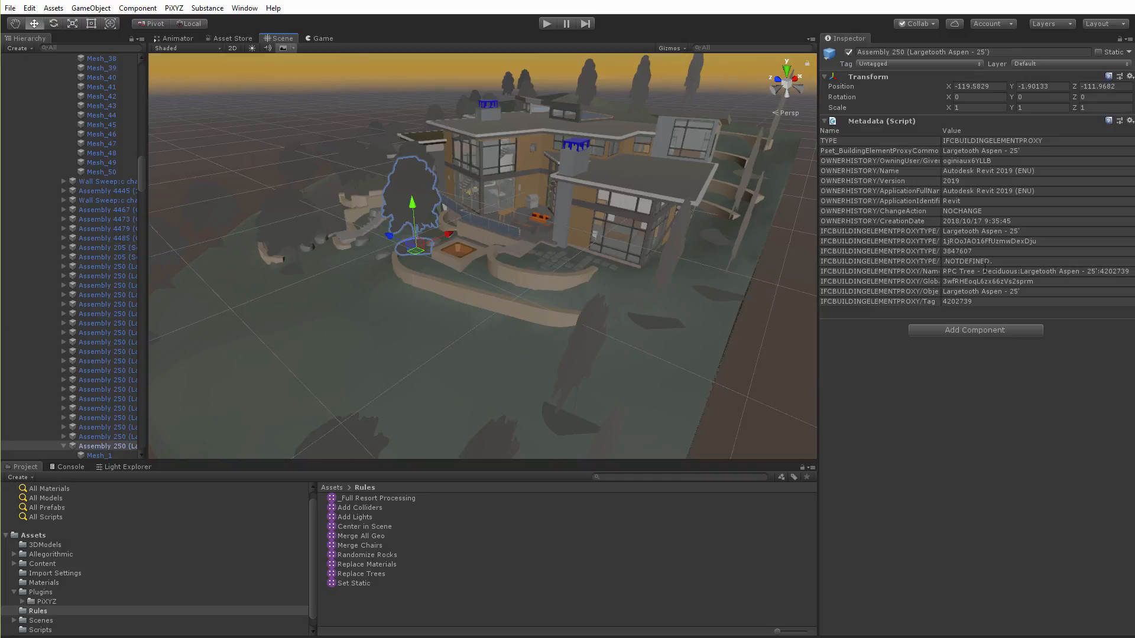
pyautogui.moveTo(820, 227); pyautogui.dragTo(902, 229)
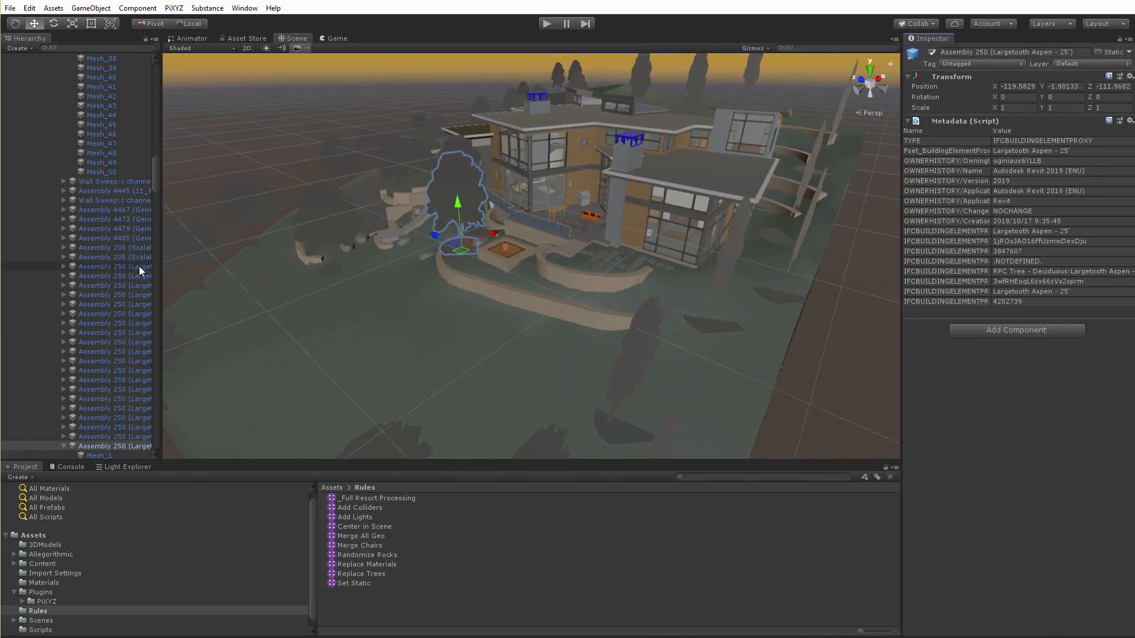
pyautogui.moveTo(154, 175); pyautogui.dragTo(154, 77)
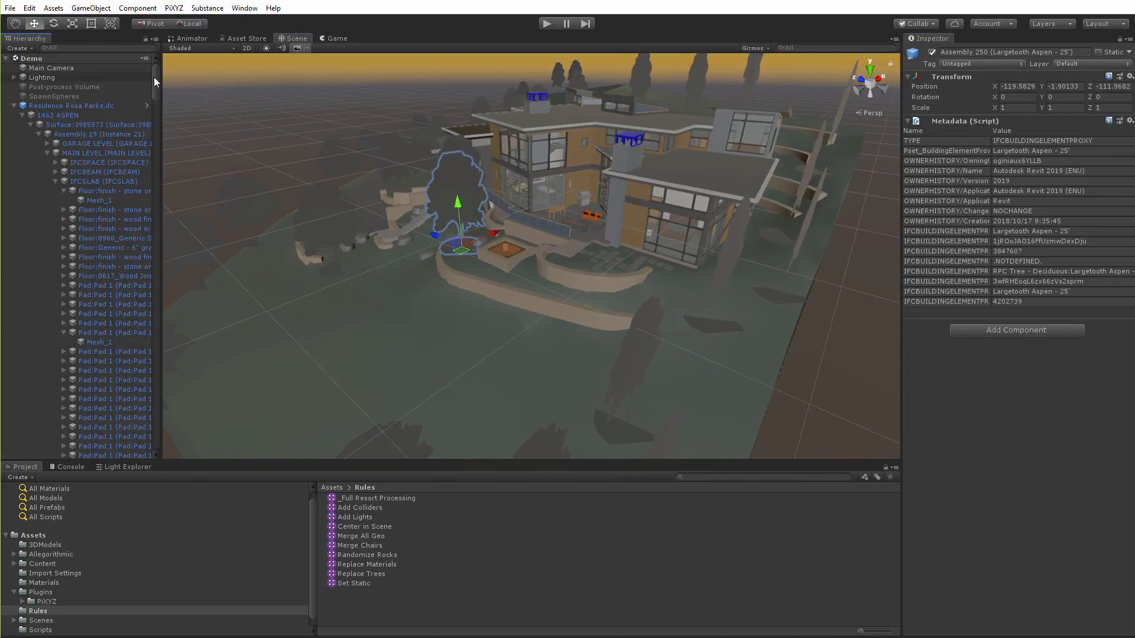
pyautogui.click(62, 104)
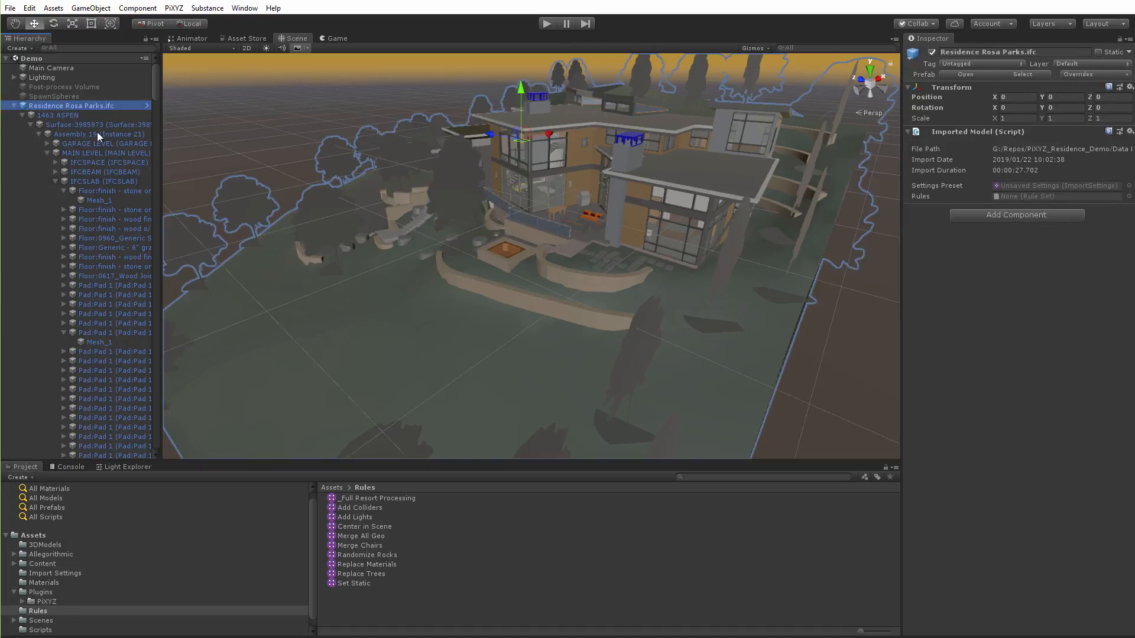
pyautogui.click(360, 570)
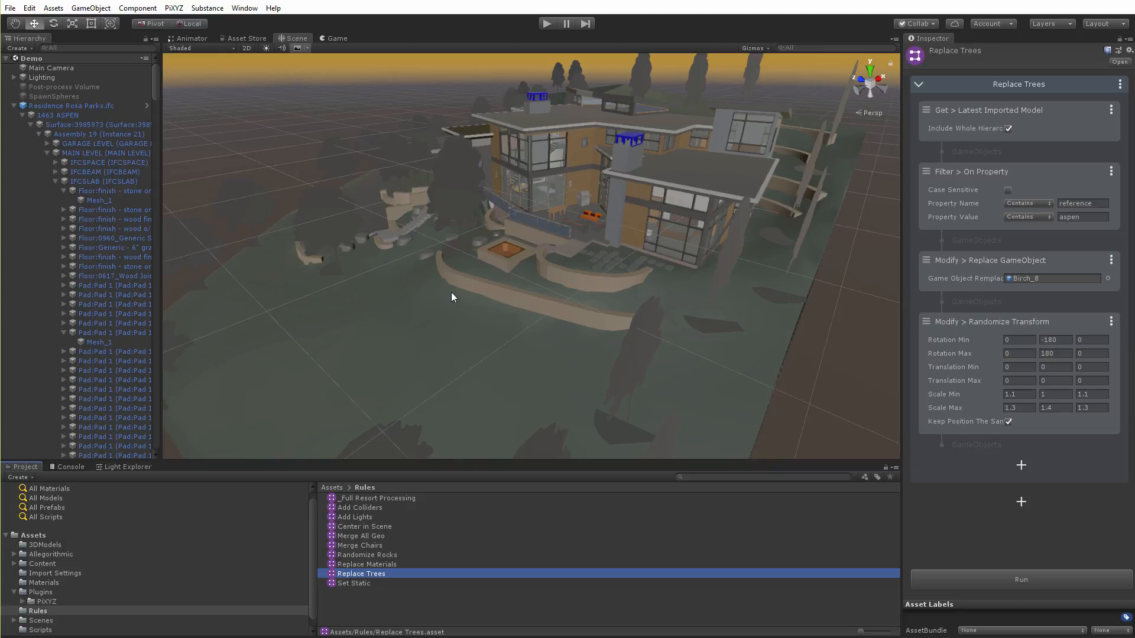
# Collapse the Residence Rosa Parks.ifc hierarchy and unpack its prefab.
pyautogui.click(82, 105)
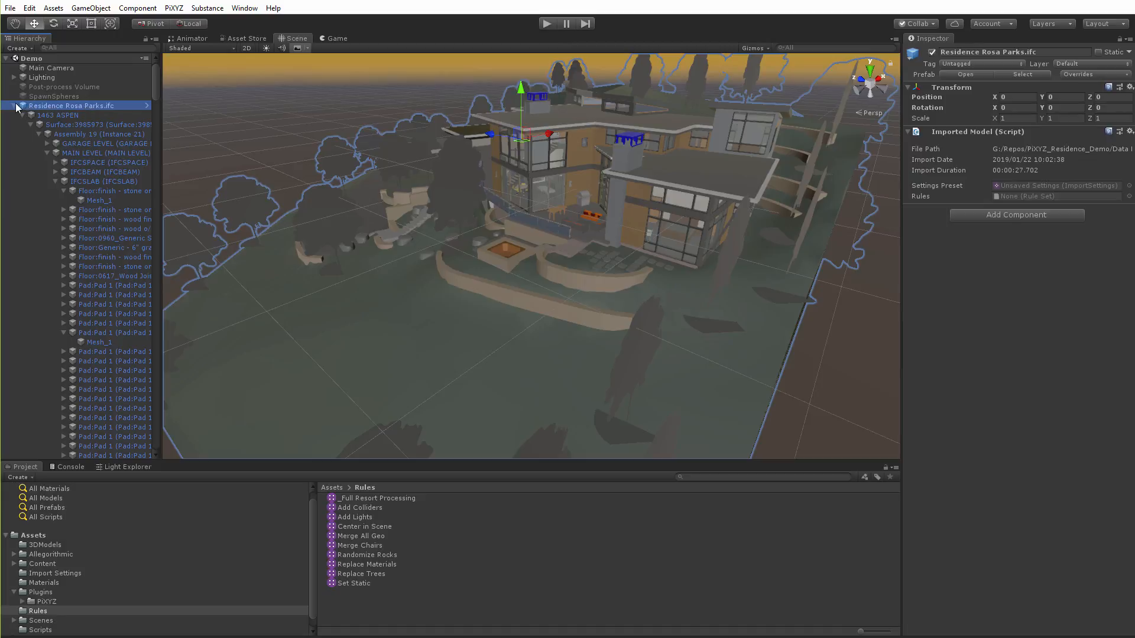
pyautogui.click(13, 105)
pyautogui.rightClick(71, 109)
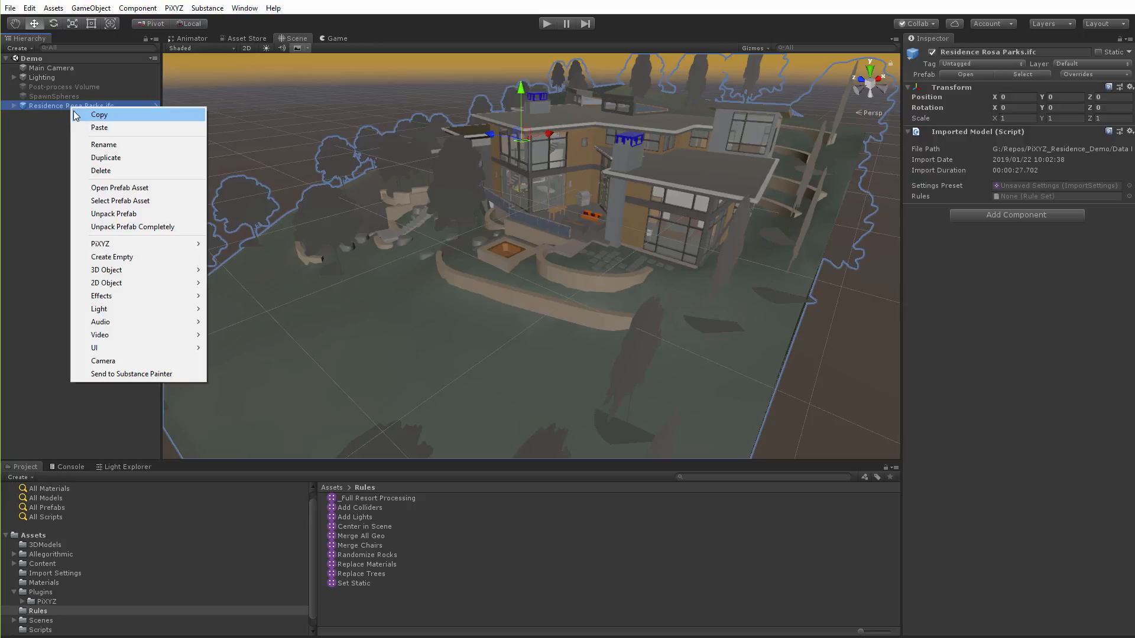
pyautogui.click(131, 214)
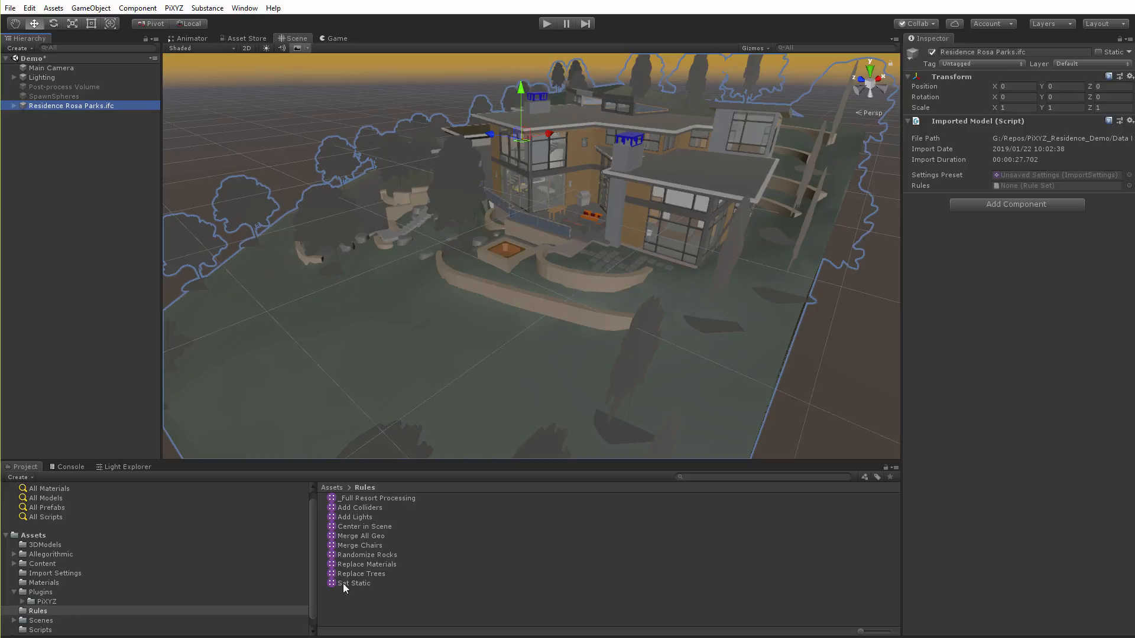
# Run the Replace Trees and Randomize Rocks rule sets on the imported residence.
pyautogui.click(387, 574)
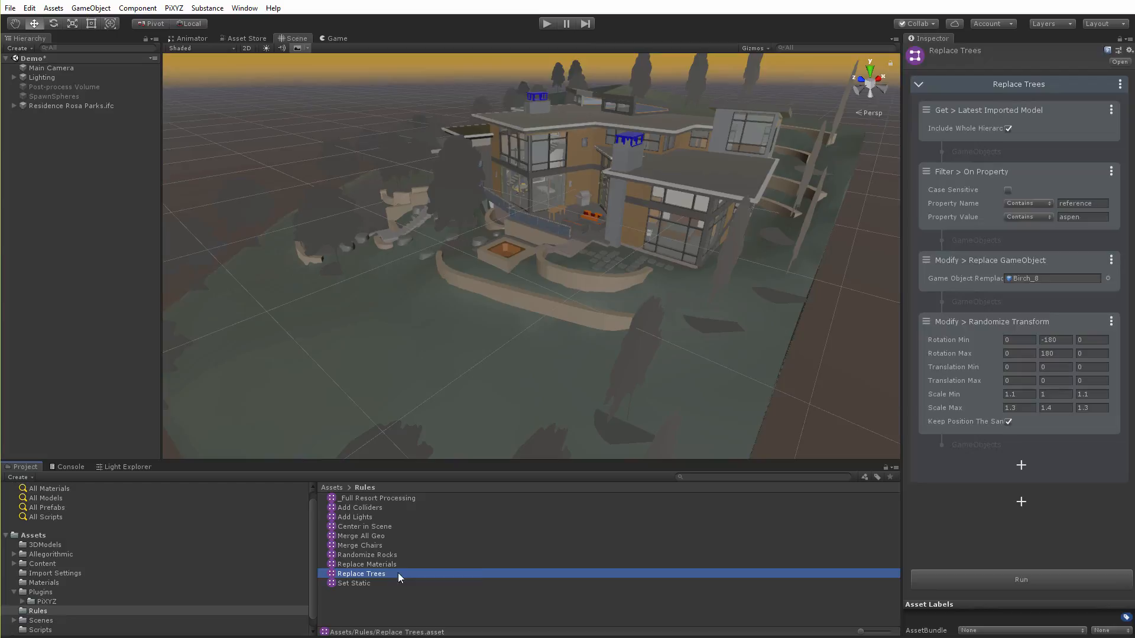
pyautogui.click(995, 580)
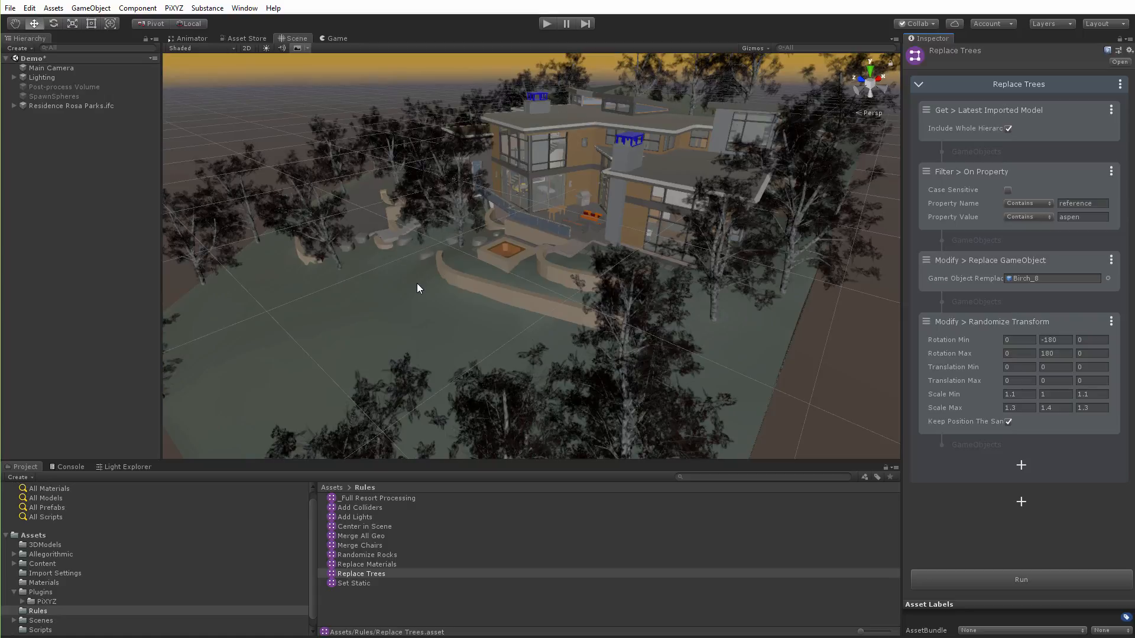
pyautogui.click(378, 555)
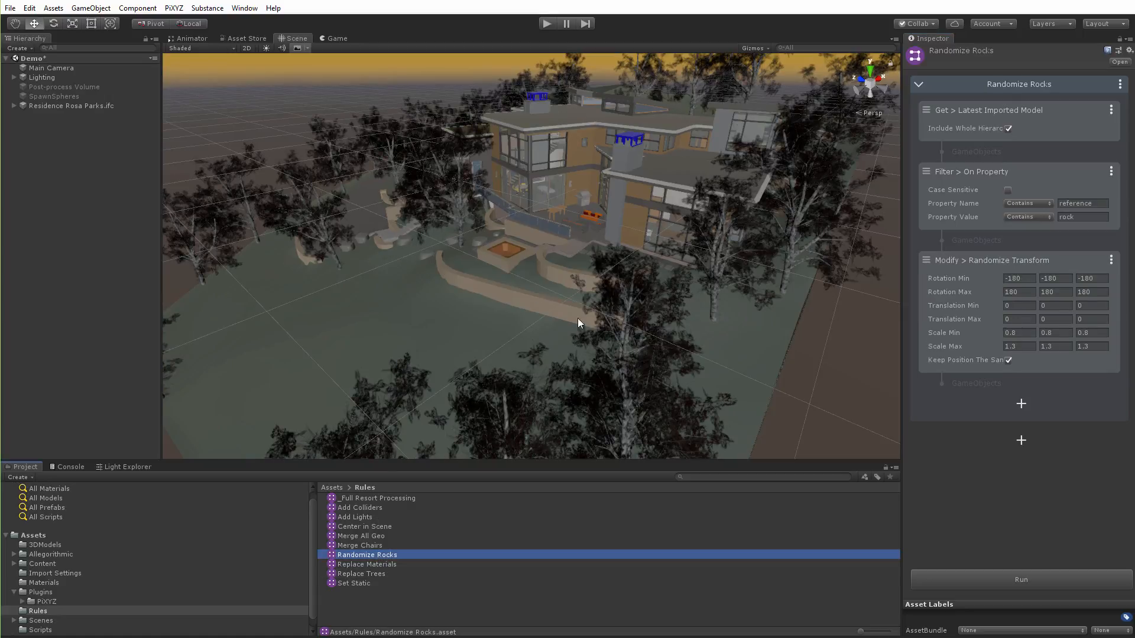
pyautogui.click(1017, 580)
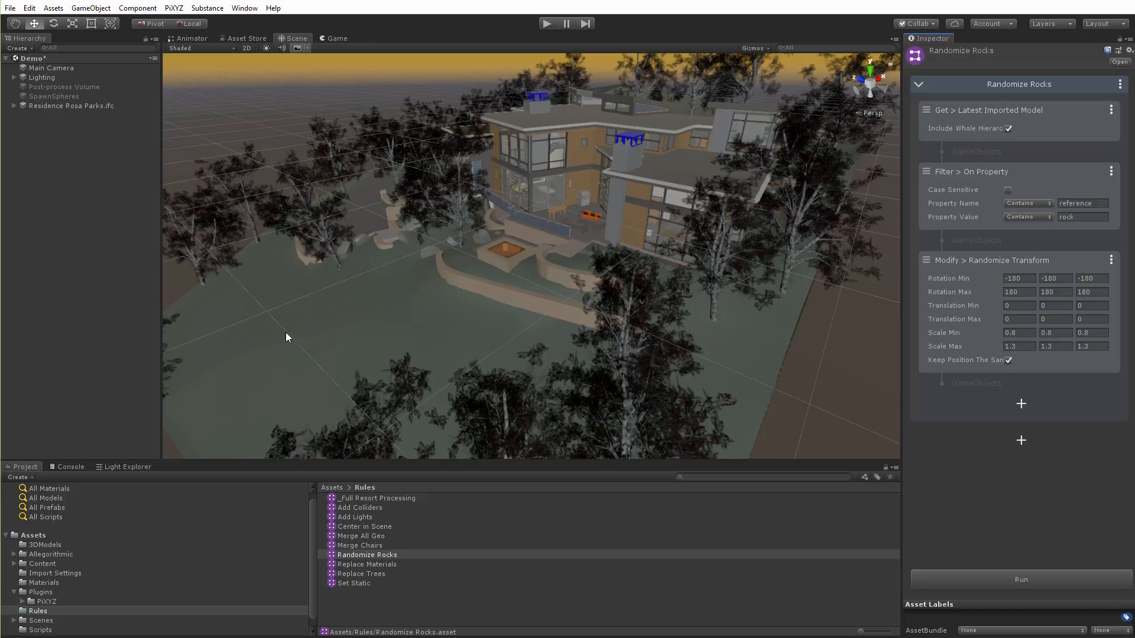
# Turn on scene lighting in the scene view and inspect the residence's trees, roof and terrace under it.
pyautogui.click(81, 109)
pyautogui.keyDown('alt'); pyautogui.moveTo(499, 261); pyautogui.dragTo(589, 269, button='right'); pyautogui.keyUp('alt')
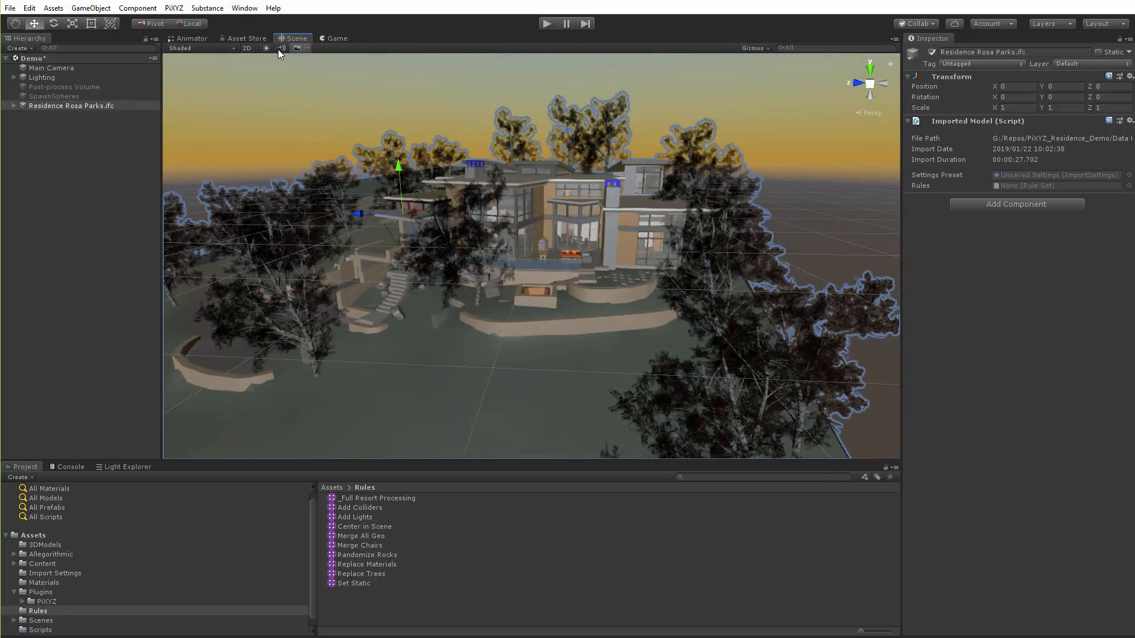
pyautogui.click(266, 48)
pyautogui.keyDown('alt'); pyautogui.moveTo(627, 178); pyautogui.dragTo(658, 157); pyautogui.keyUp('alt')
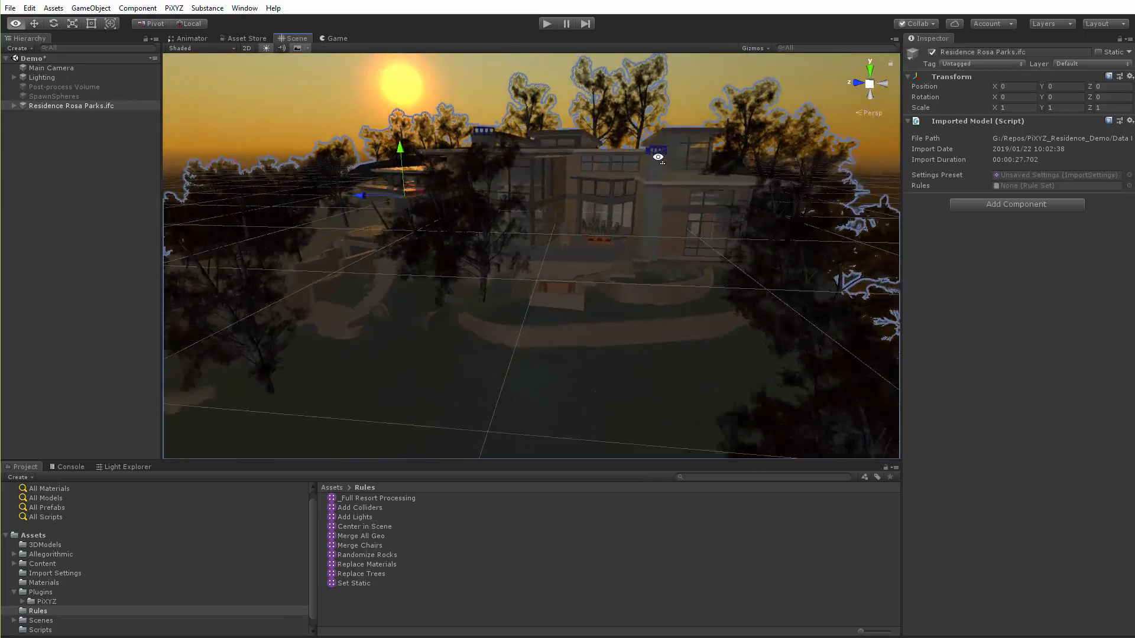
pyautogui.scroll(-10, 658, 157)
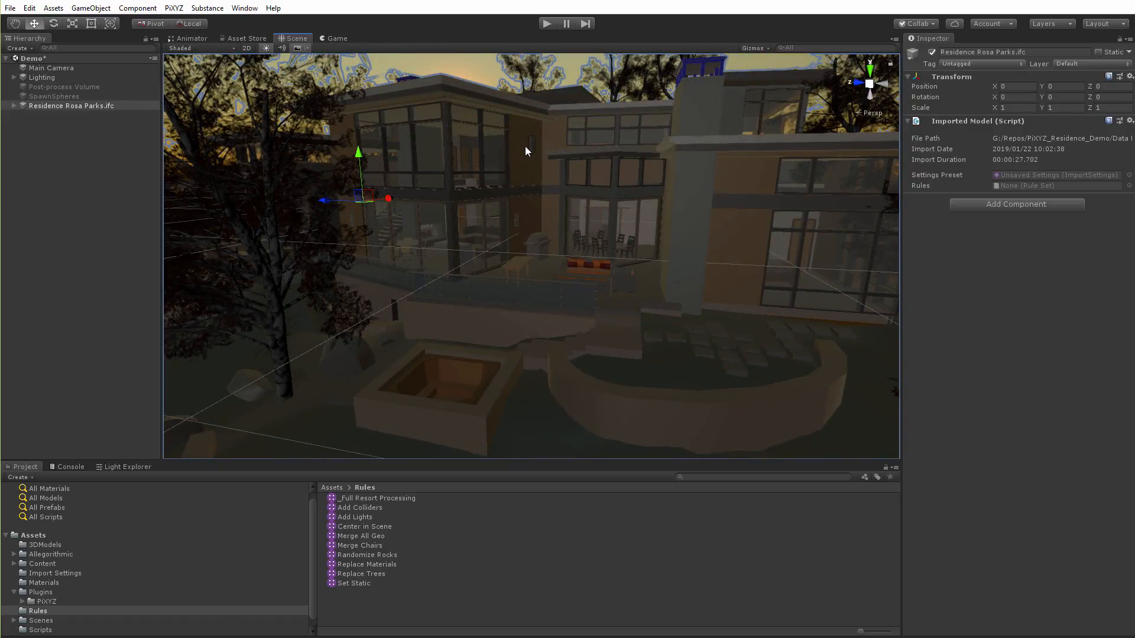
pyautogui.keyDown('alt'); pyautogui.moveTo(562, 180); pyautogui.dragTo(491, 138); pyautogui.keyUp('alt')
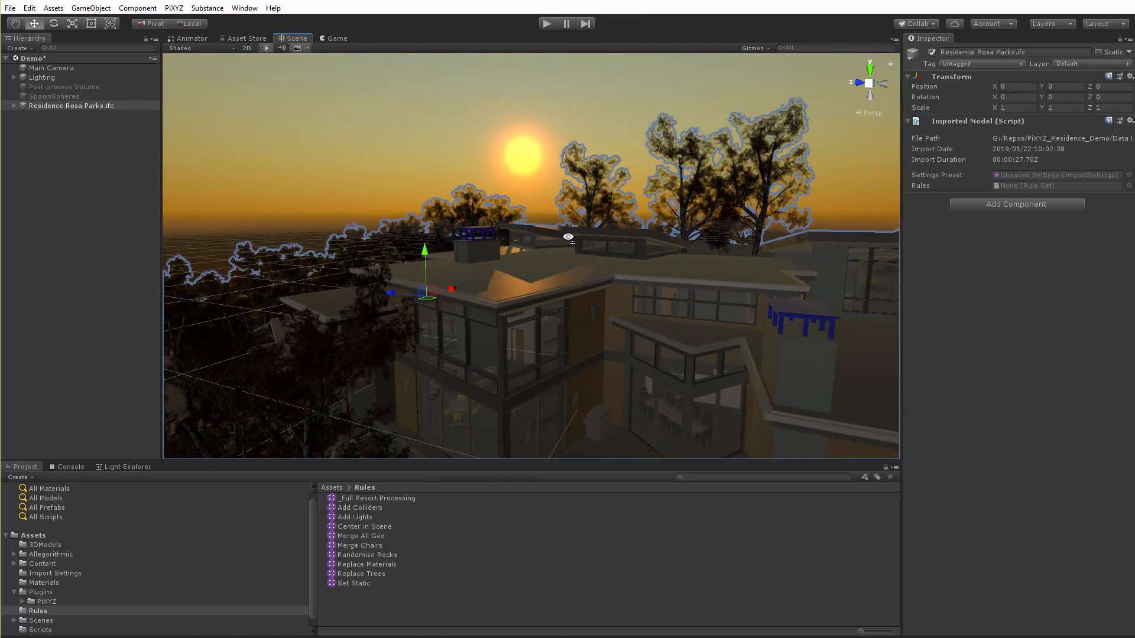
pyautogui.keyDown('alt'); pyautogui.moveTo(562, 242); pyautogui.dragTo(606, 254); pyautogui.keyUp('alt')
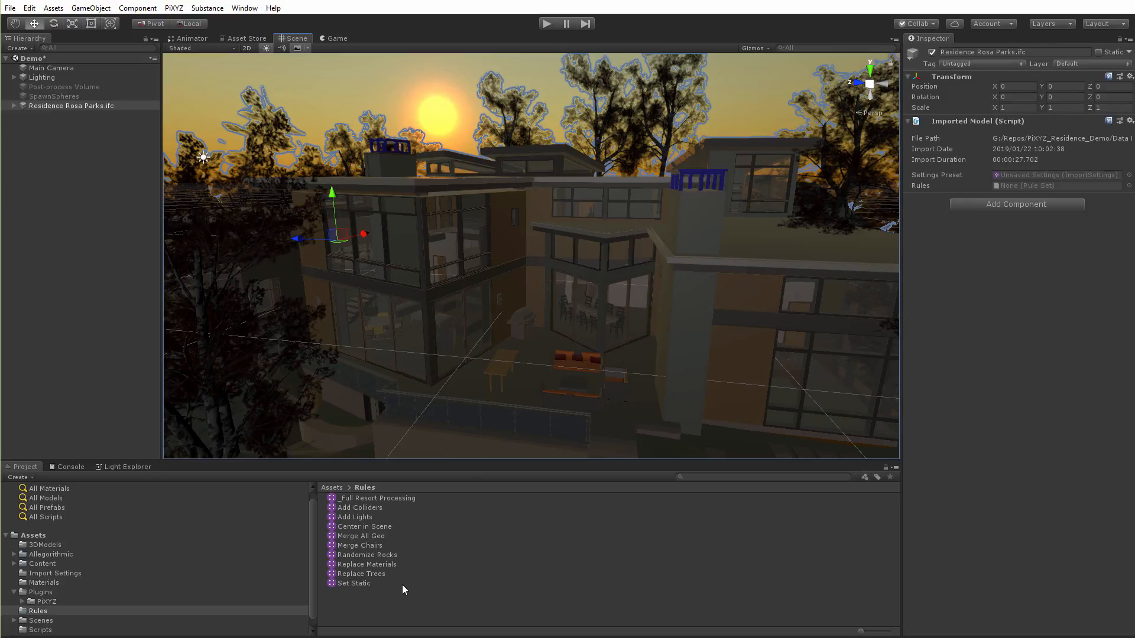
# Run the Add Lights rule set to place a Light child at the centre of each lighting fixture.
pyautogui.click(355, 518)
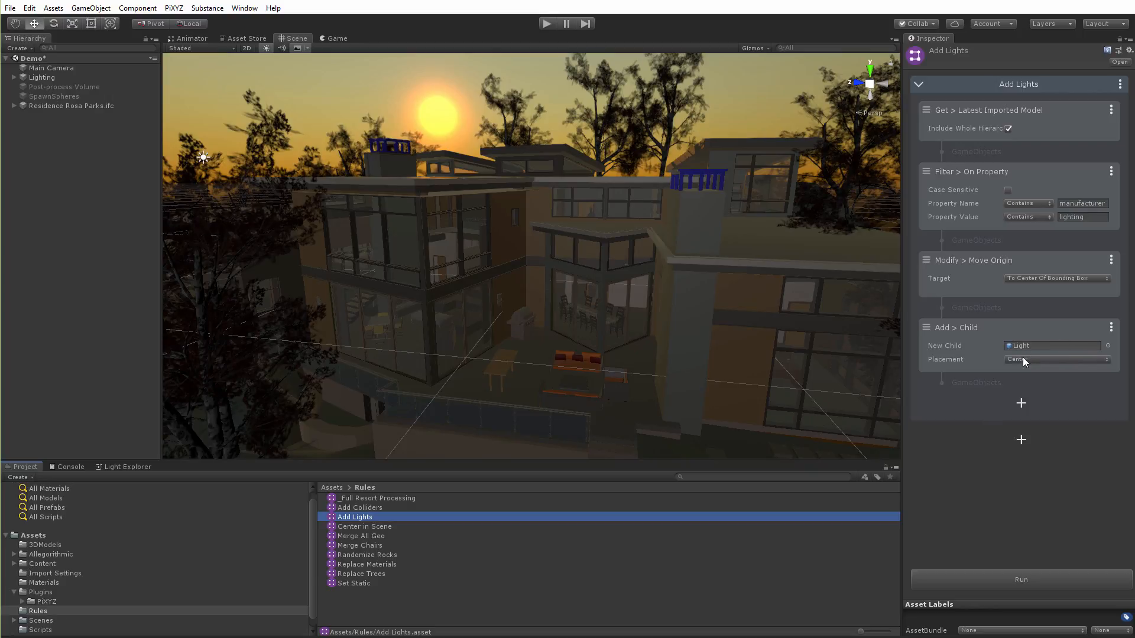
pyautogui.click(1009, 576)
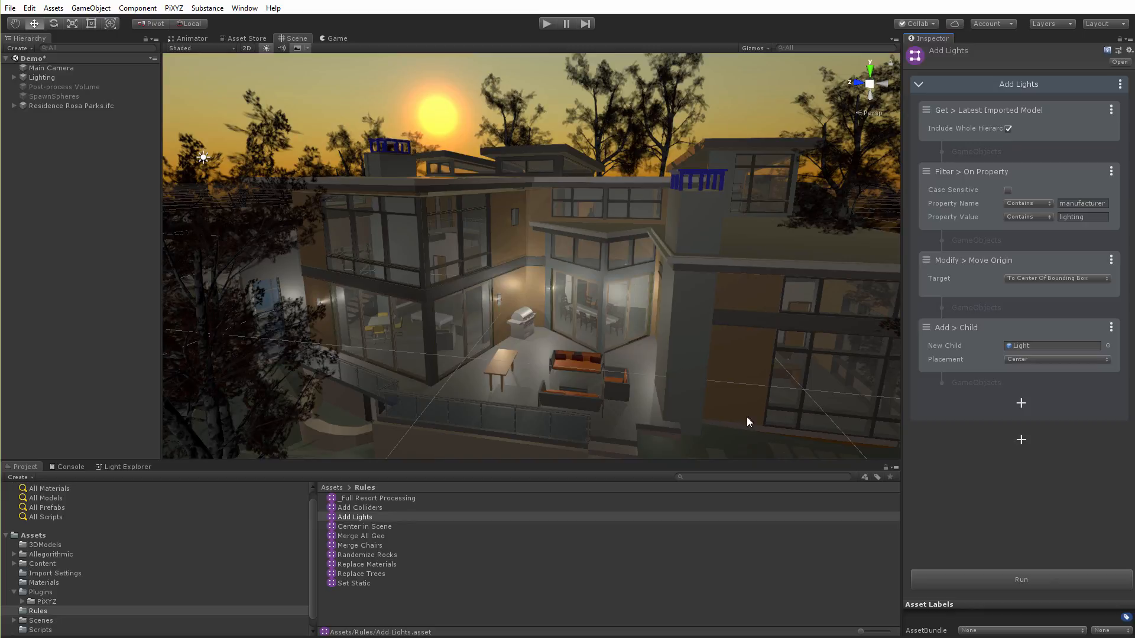
# Open the Replace Materials rule set, check the imported material on the terrace-side stud wall, and collapse the residence's hierarchy.
pyautogui.click(361, 565)
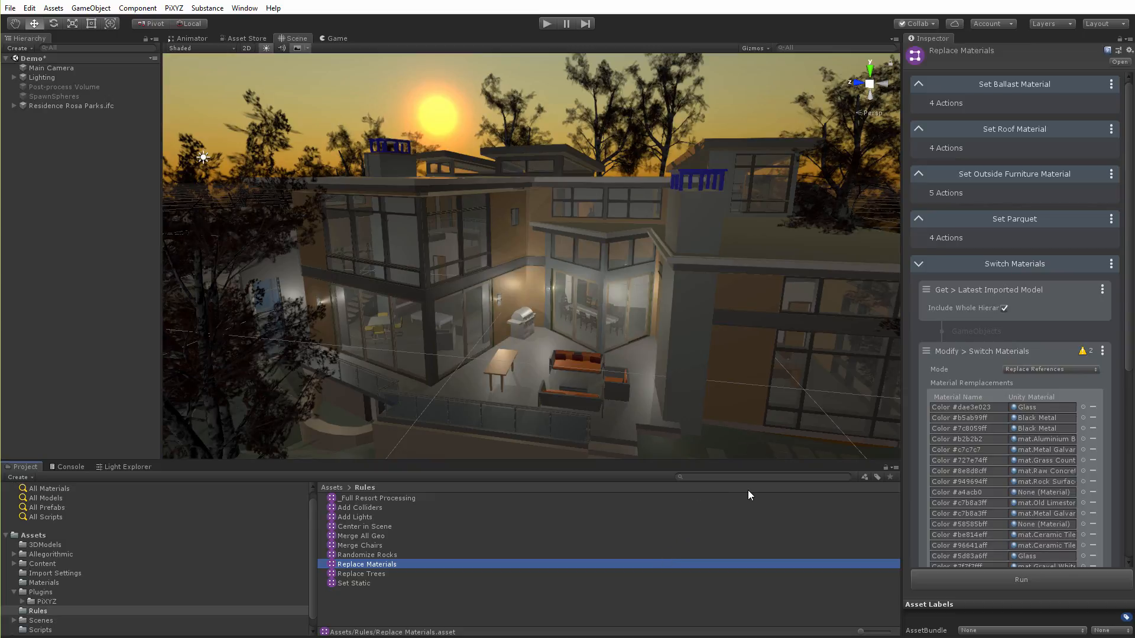
pyautogui.click(759, 287)
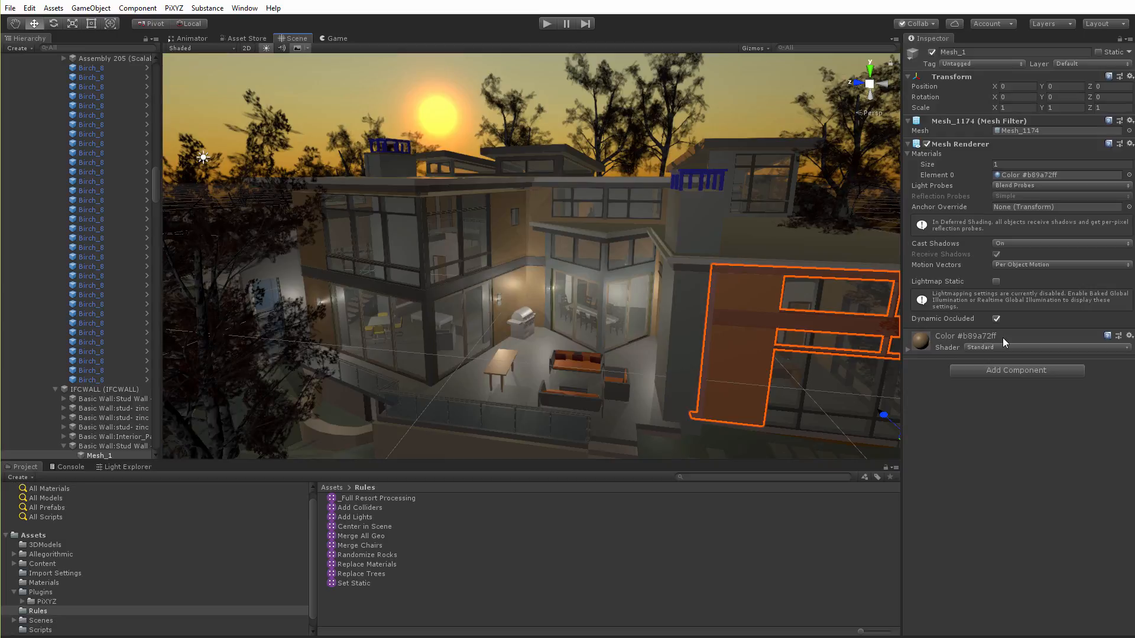
pyautogui.scroll(15, 136, 158)
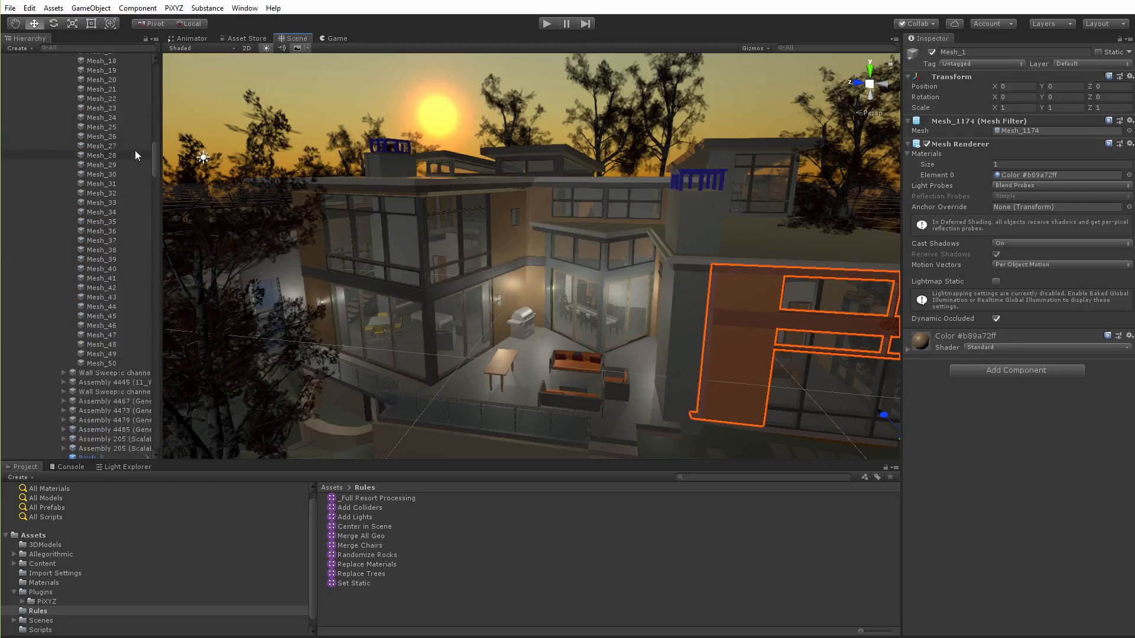
pyautogui.moveTo(152, 151); pyautogui.dragTo(87, 78)
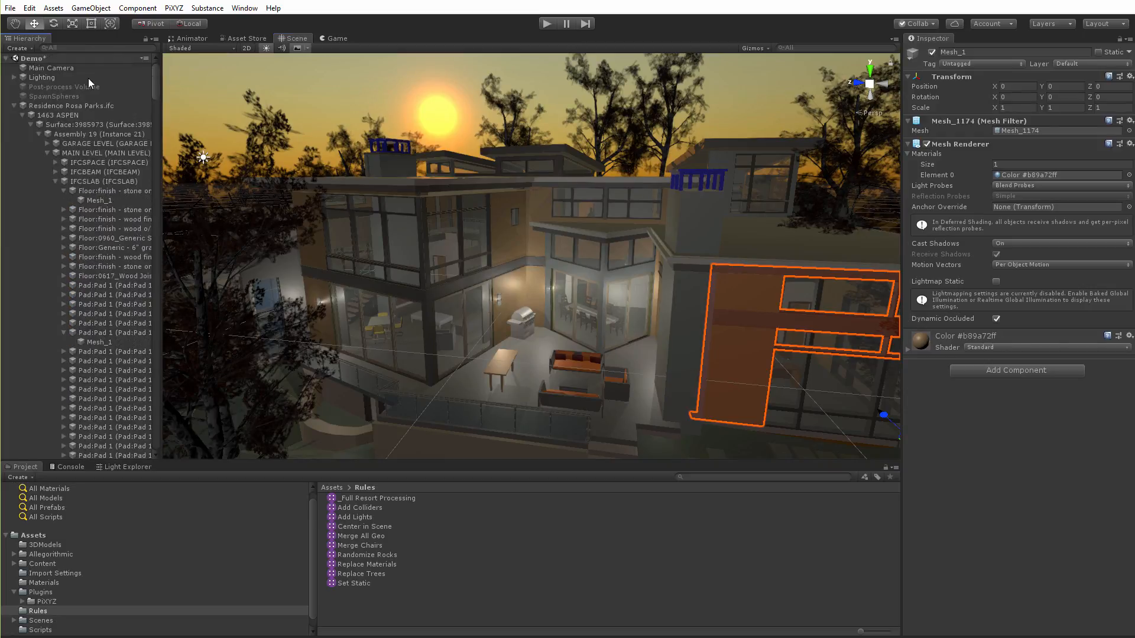
pyautogui.click(14, 106)
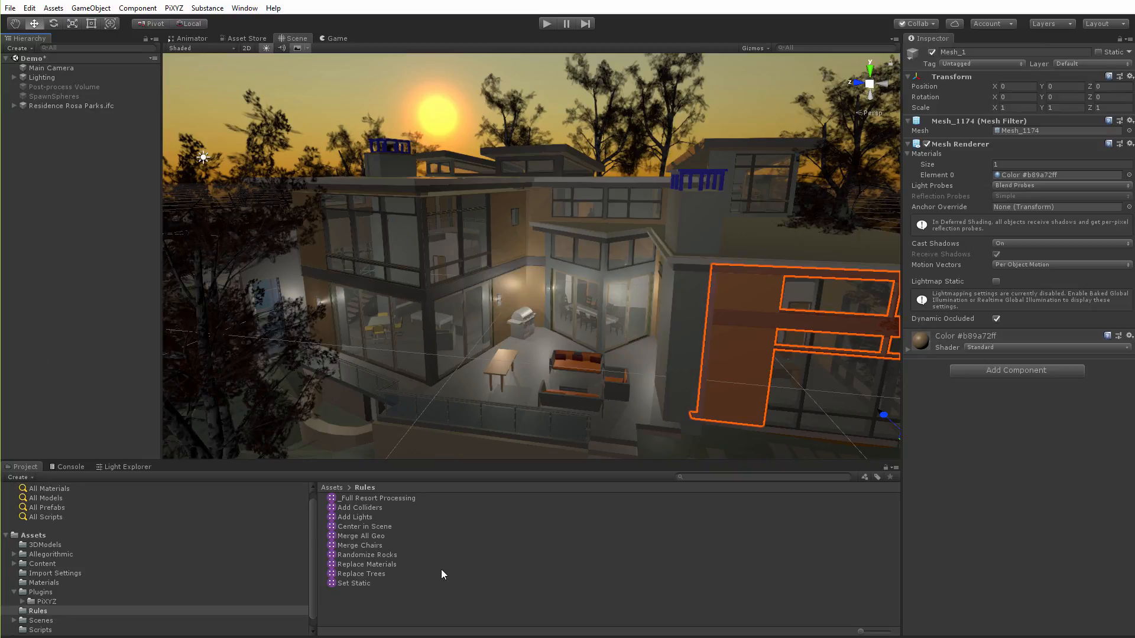
# Examine the ballast, roof and outside furniture rules of the Replace Materials rule set, collapsing each one.
pyautogui.click(368, 564)
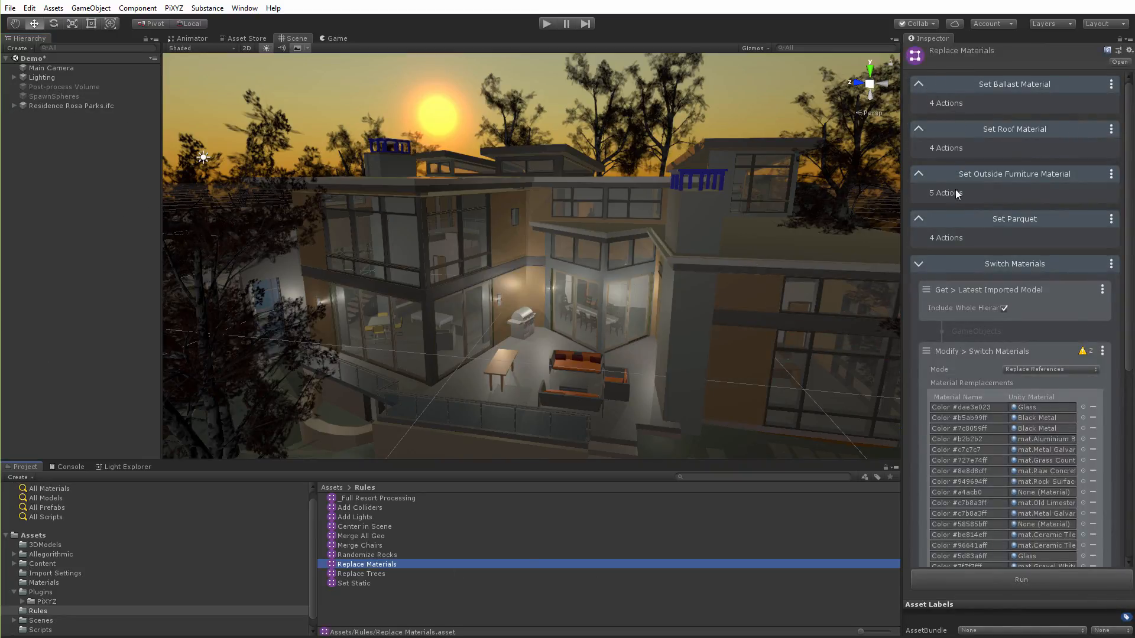
pyautogui.click(919, 264)
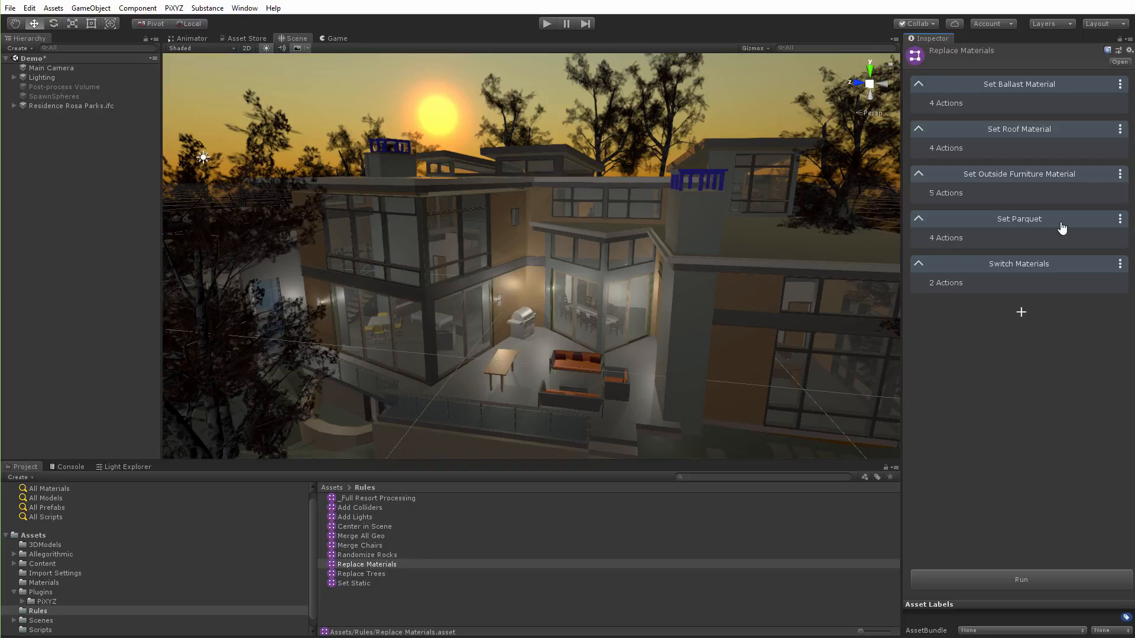
pyautogui.click(919, 86)
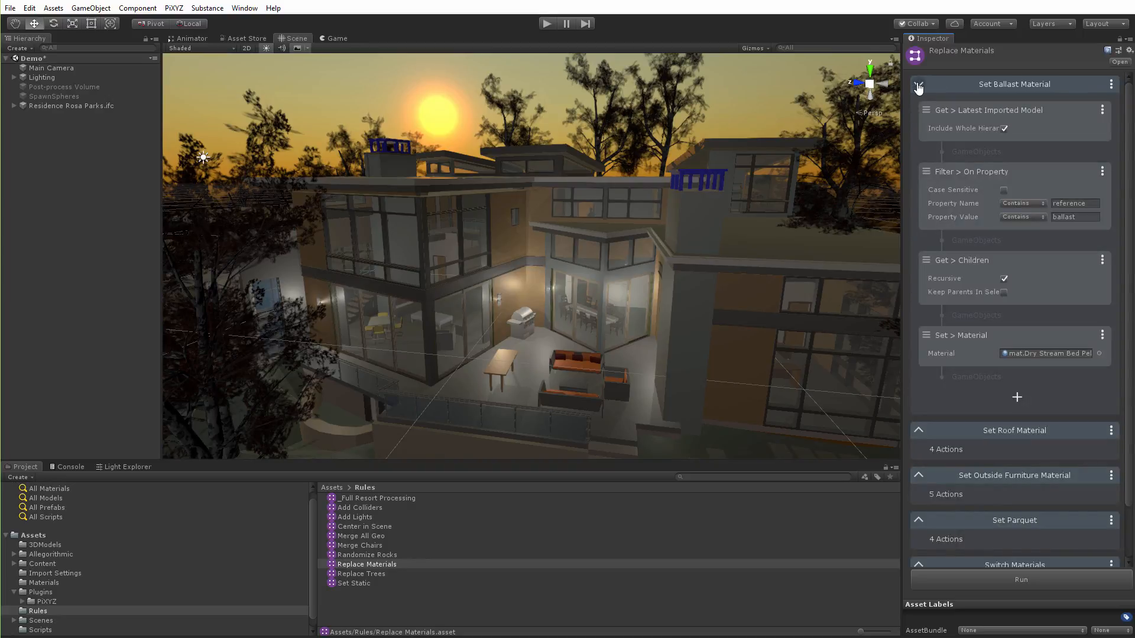
pyautogui.click(918, 86)
pyautogui.click(920, 130)
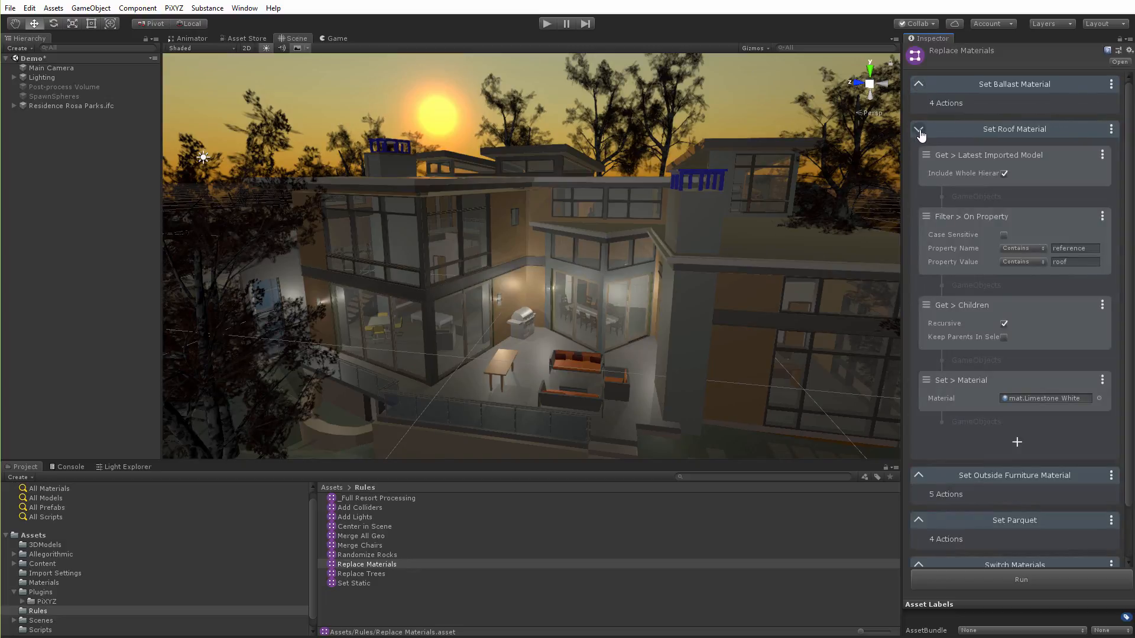
pyautogui.click(921, 131)
pyautogui.click(919, 175)
pyautogui.click(920, 176)
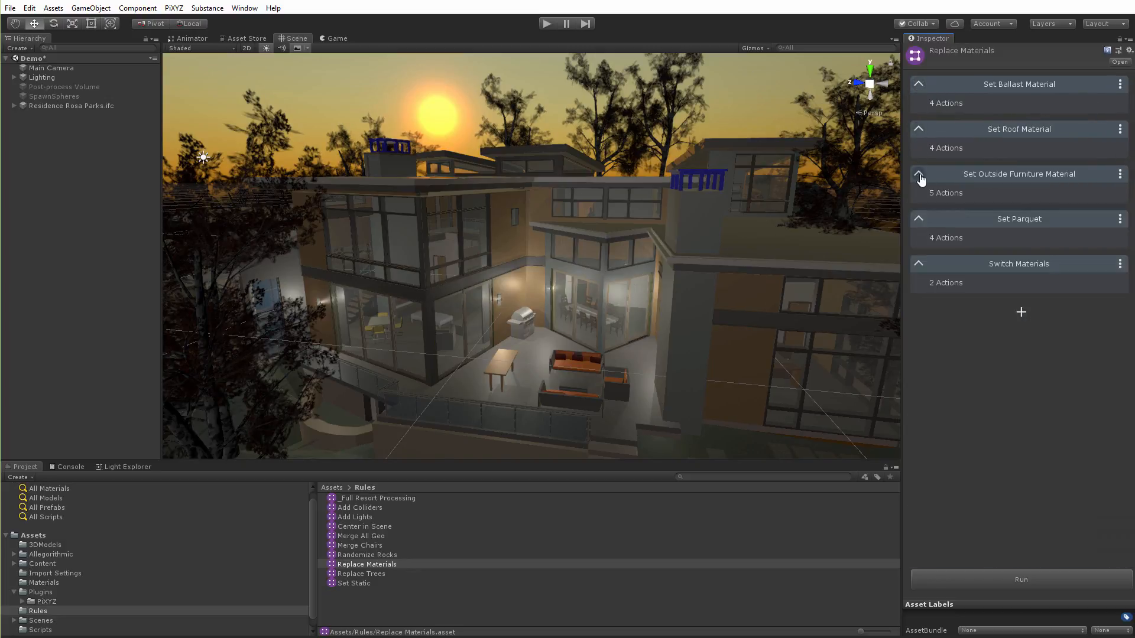
# Expand the Switch Materials rule and examine its list of imported colours and their replacement Unity materials.
pyautogui.click(919, 264)
pyautogui.scroll(-3, 958, 332)
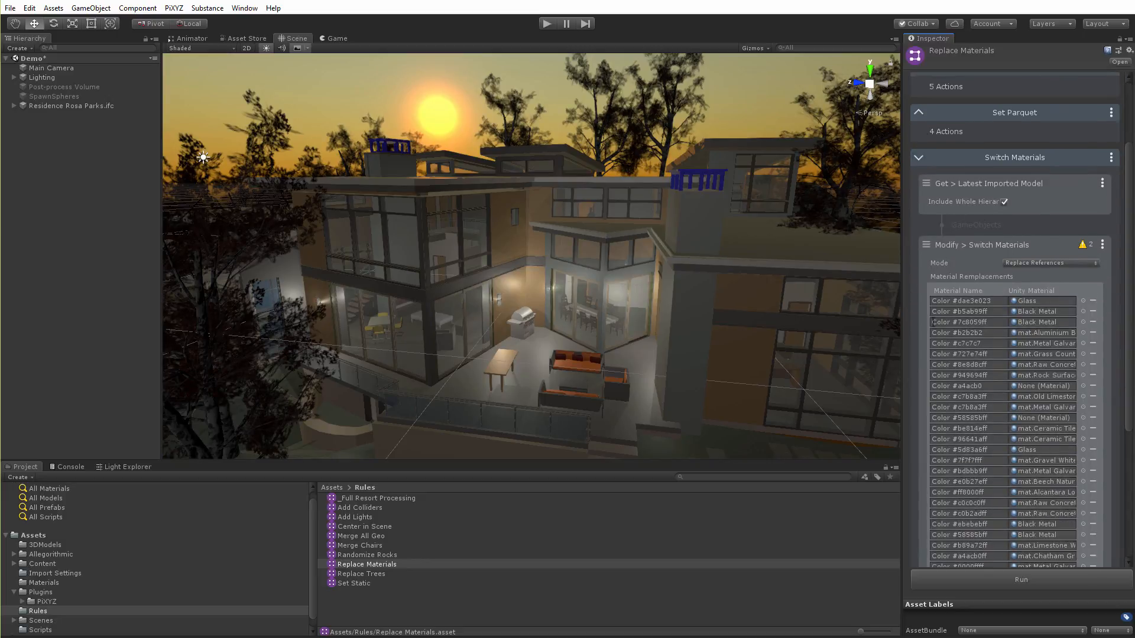
pyautogui.scroll(-4, 933, 323)
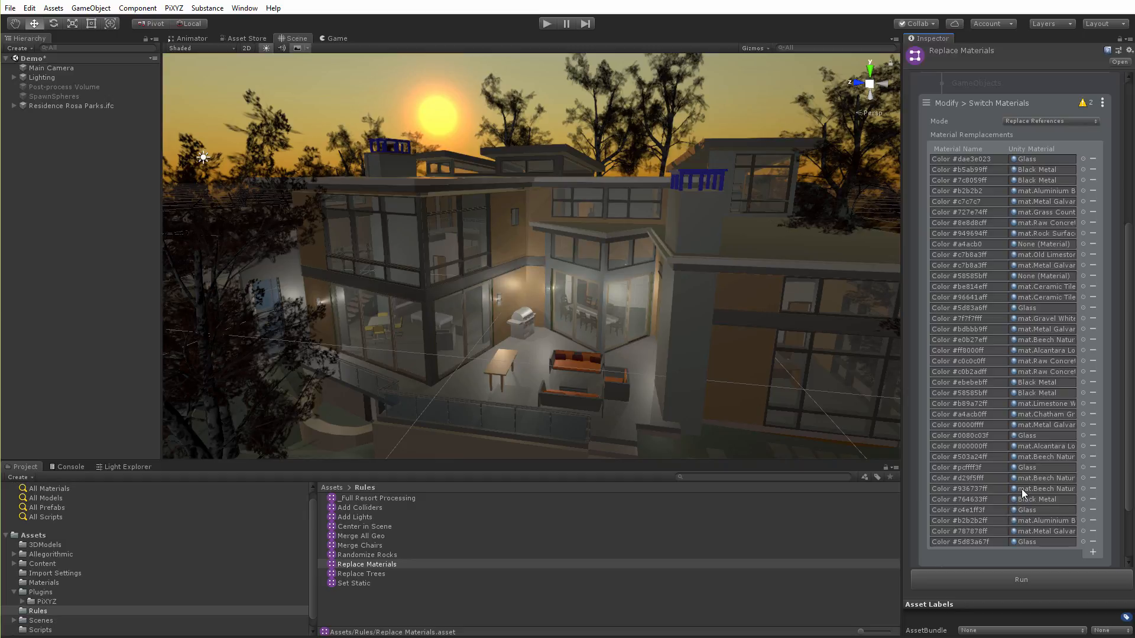
pyautogui.scroll(3, 952, 254)
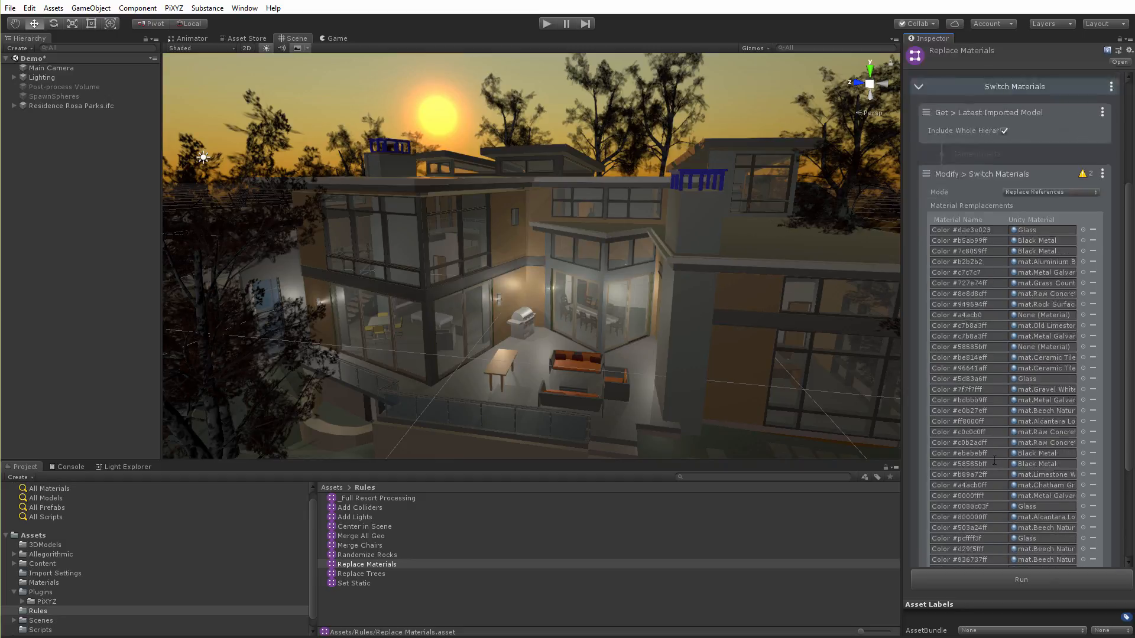
# Collapse the Switch Materials rule and run the Replace Materials rule set on the imported residence.
pyautogui.click(917, 122)
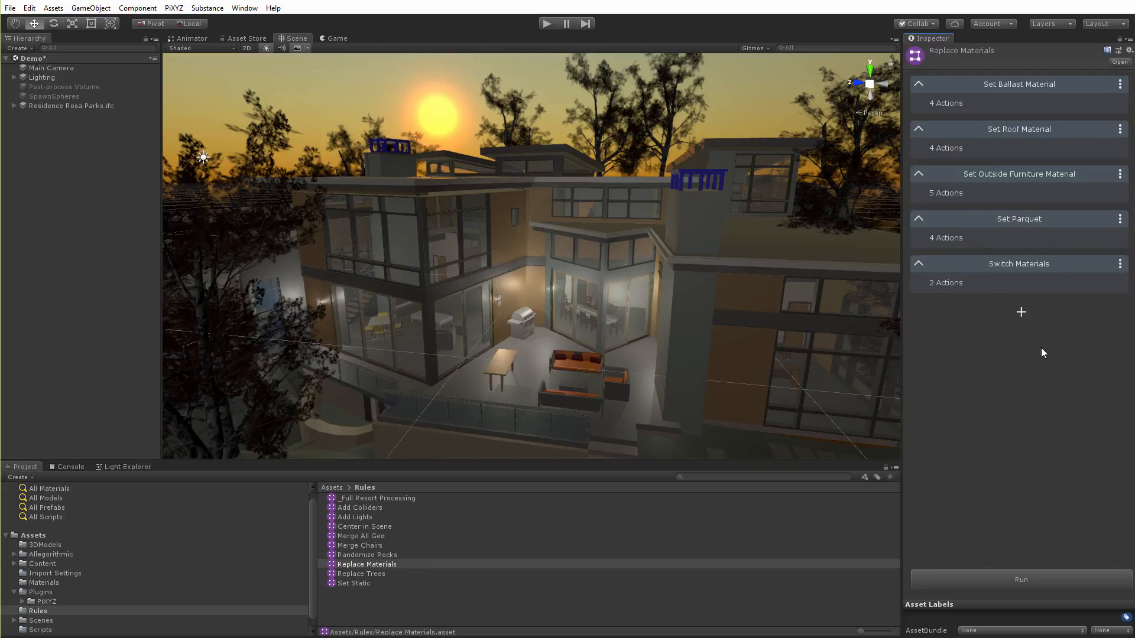
pyautogui.click(1014, 579)
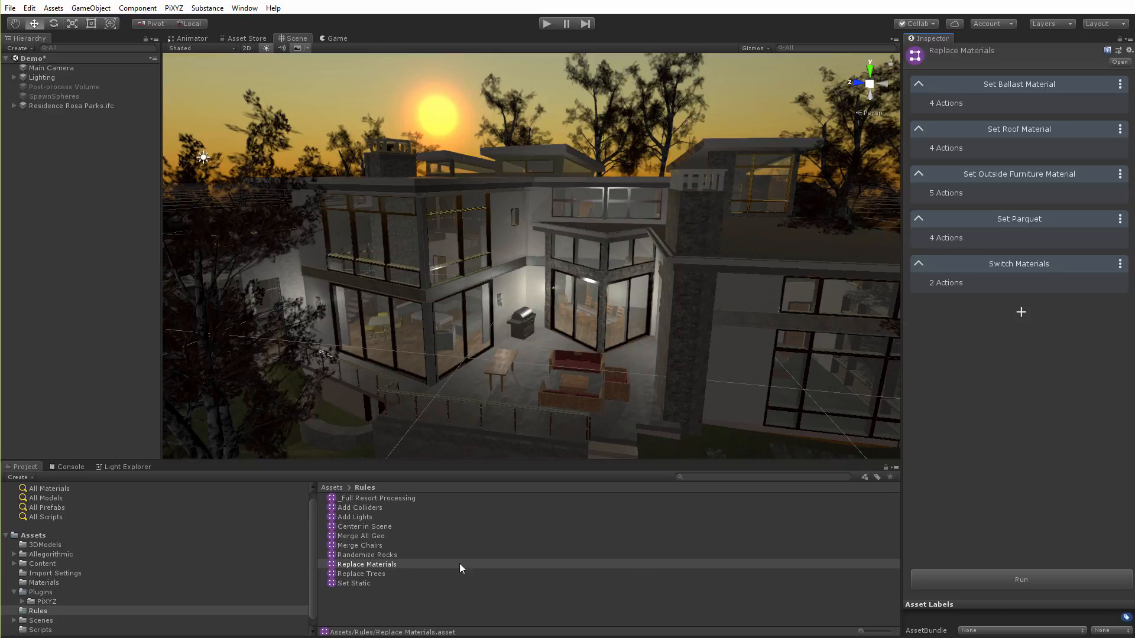
# Open the _Full Resort Processing rule set and review its list of combined rules from ballast material to centering.
pyautogui.click(388, 497)
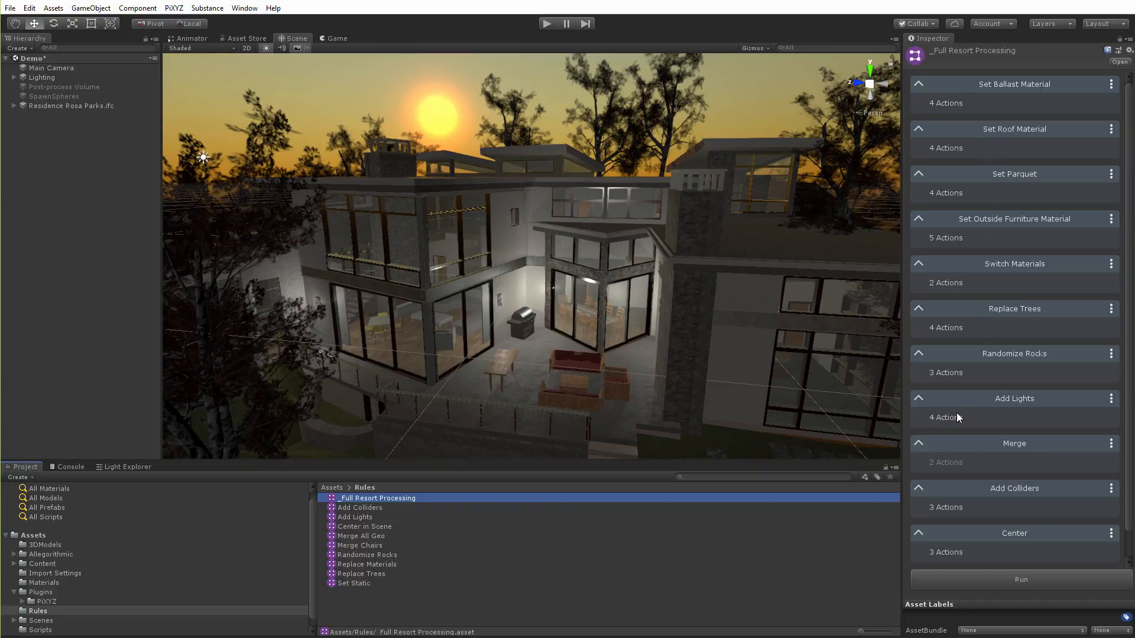
pyautogui.scroll(-1, 964, 403)
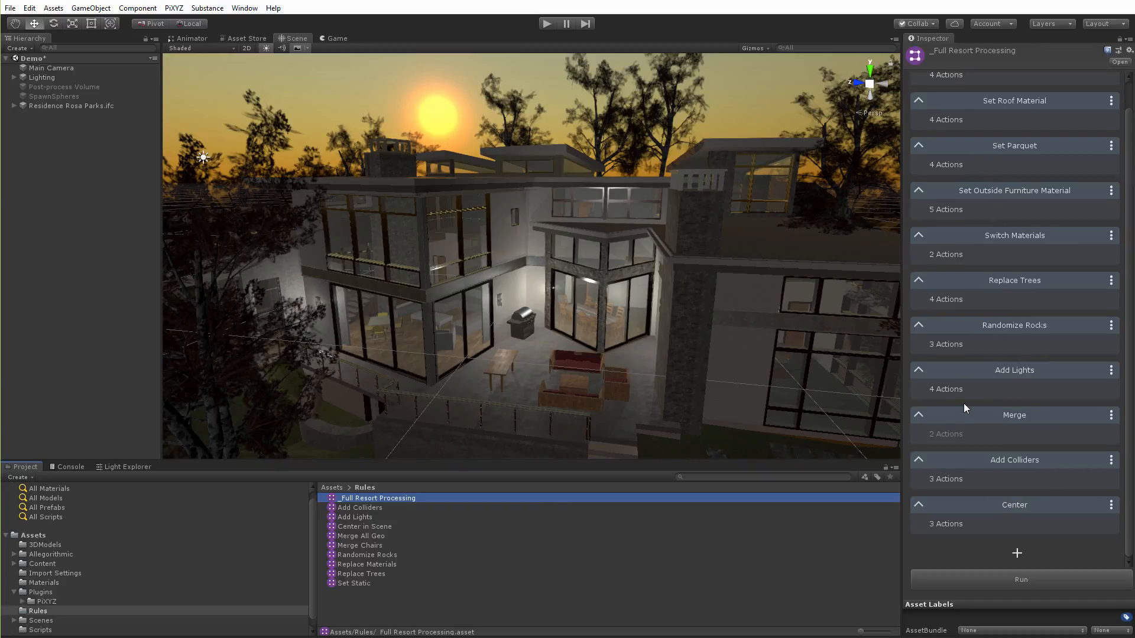
pyautogui.scroll(1, 964, 403)
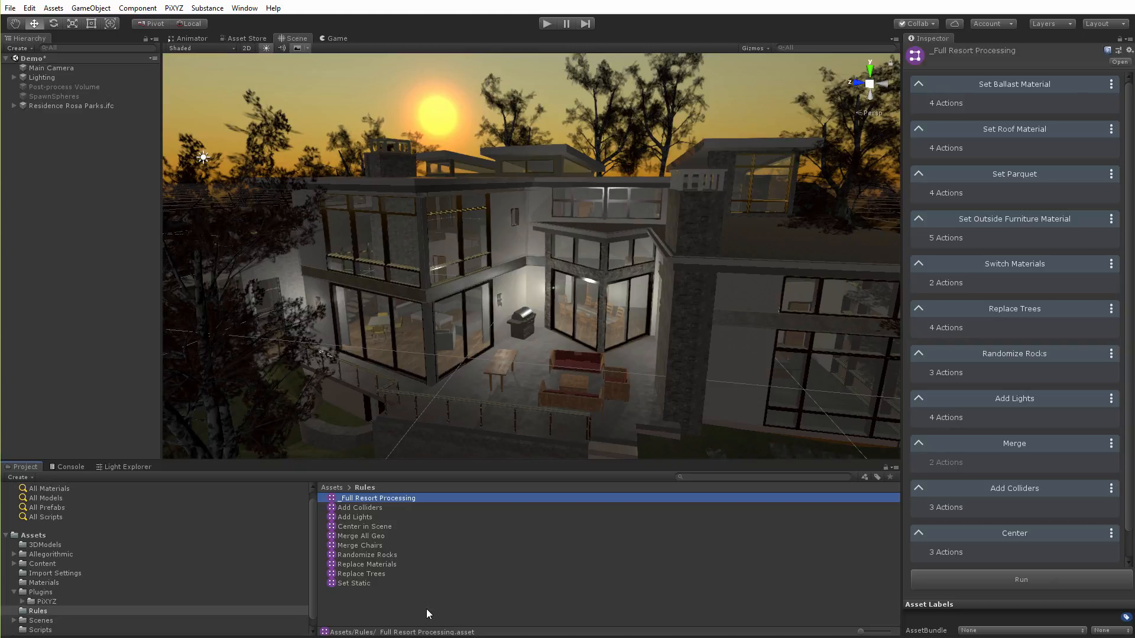
# Run the Add Colliders rule set on the residence and check its Rigidbody and Mesh Collider actions.
pyautogui.click(361, 509)
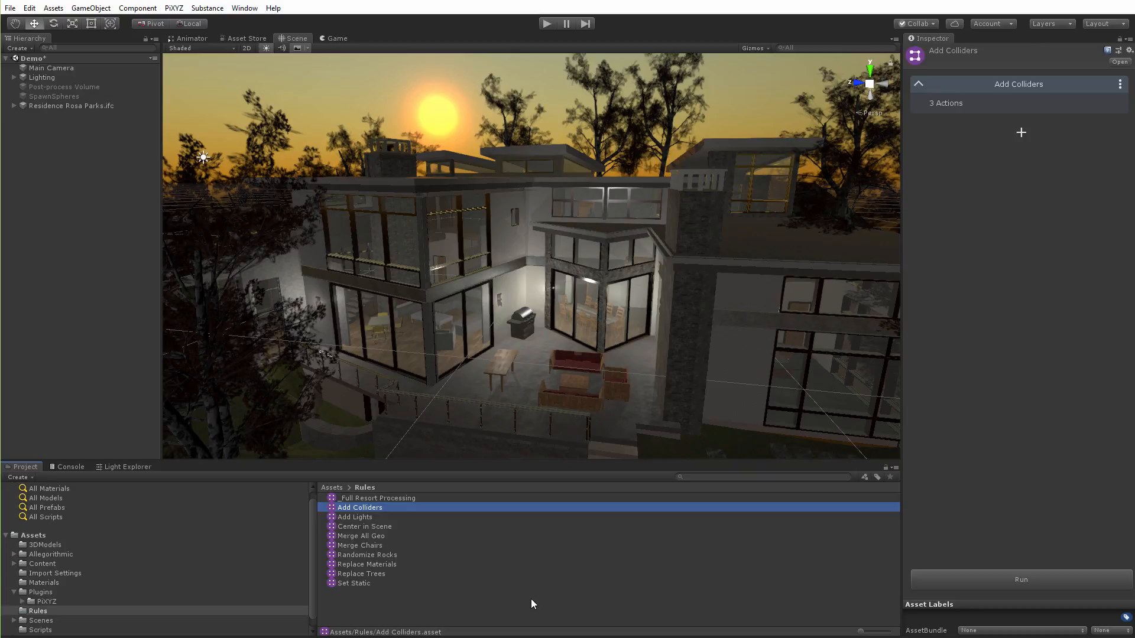
pyautogui.click(963, 583)
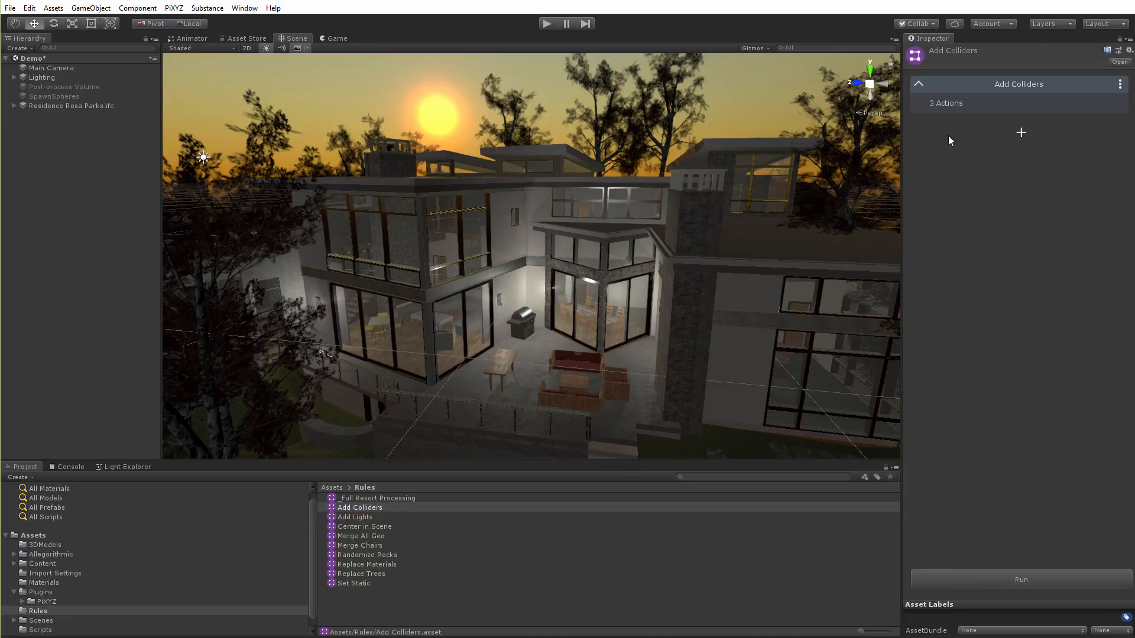
pyautogui.click(918, 84)
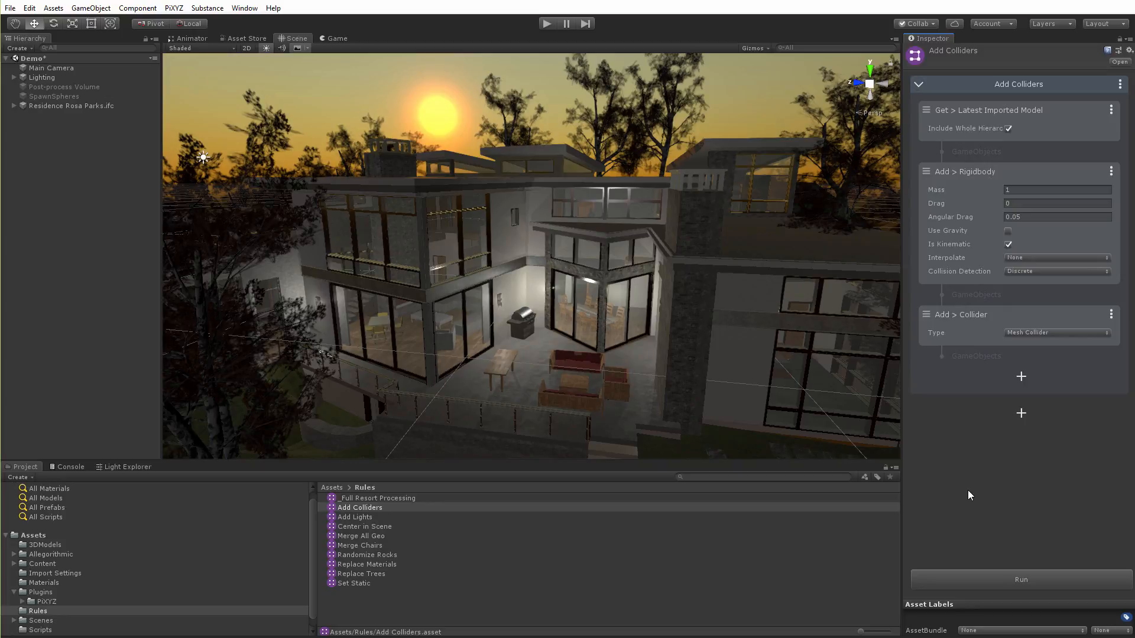
pyautogui.click(919, 84)
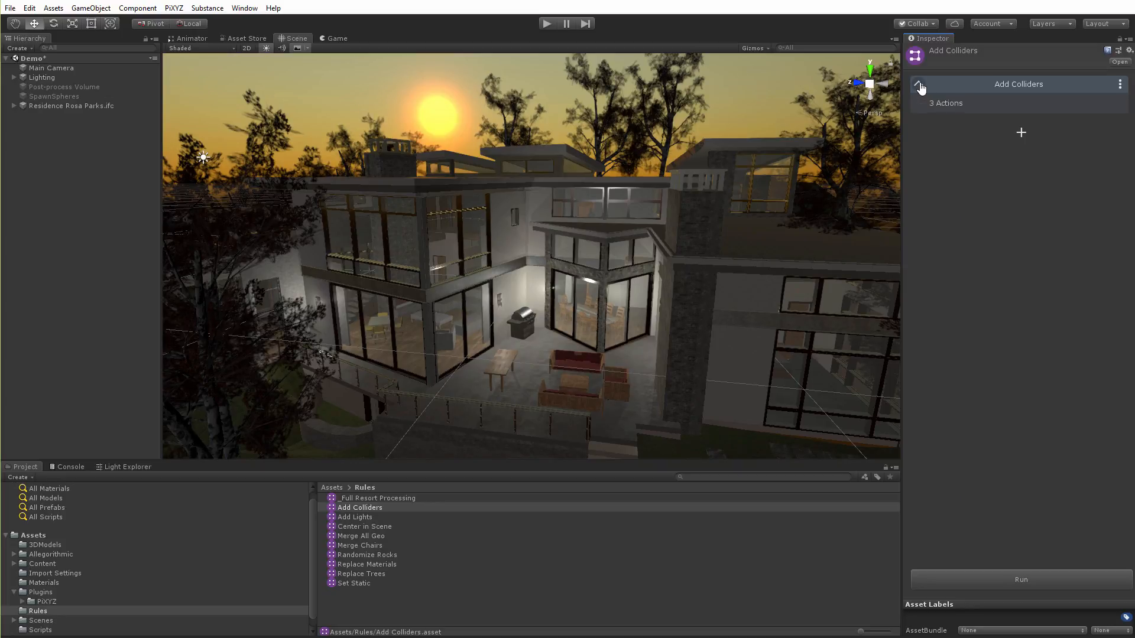
# Test the colliders by playing the scene with the SpawnSpheres object active, and stop the playback.
pyautogui.click(45, 95)
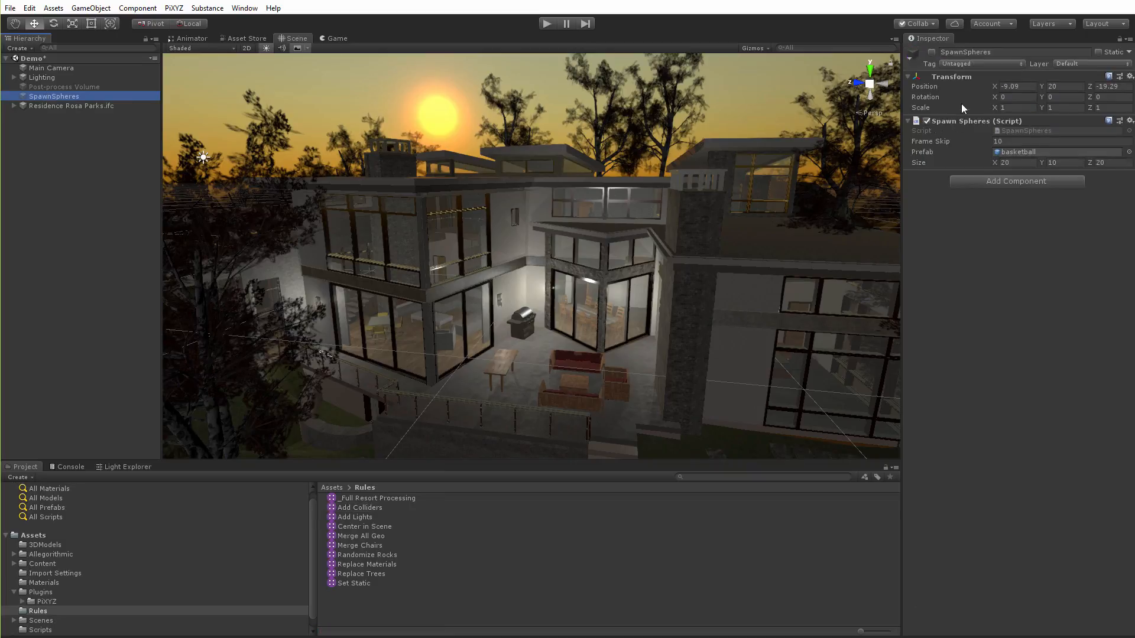
pyautogui.click(932, 52)
pyautogui.click(548, 23)
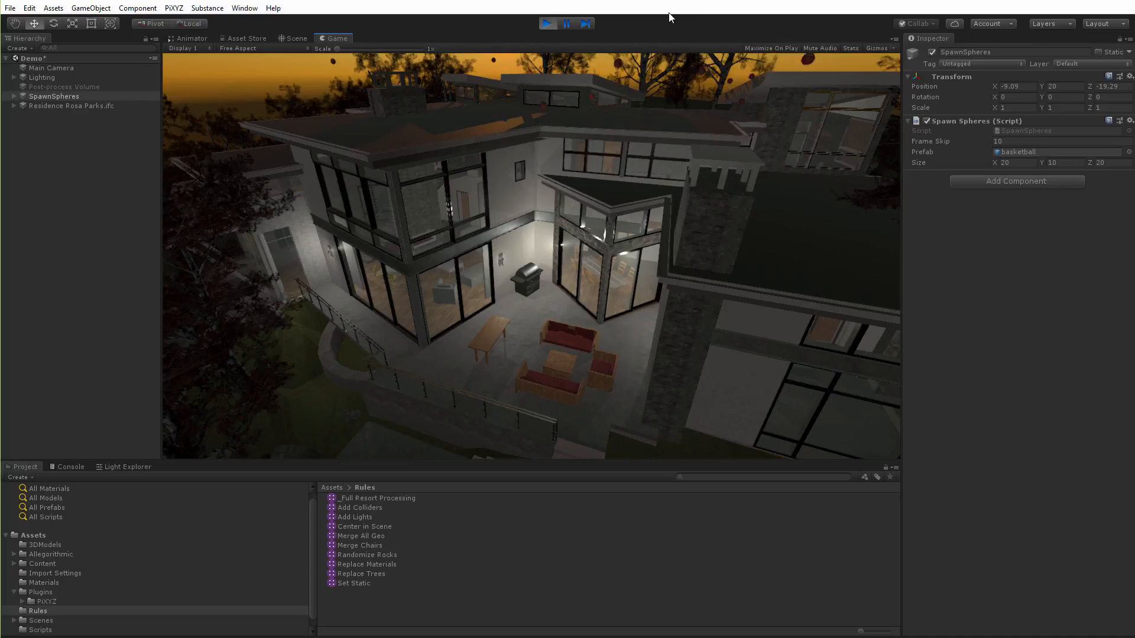
pyautogui.click(547, 24)
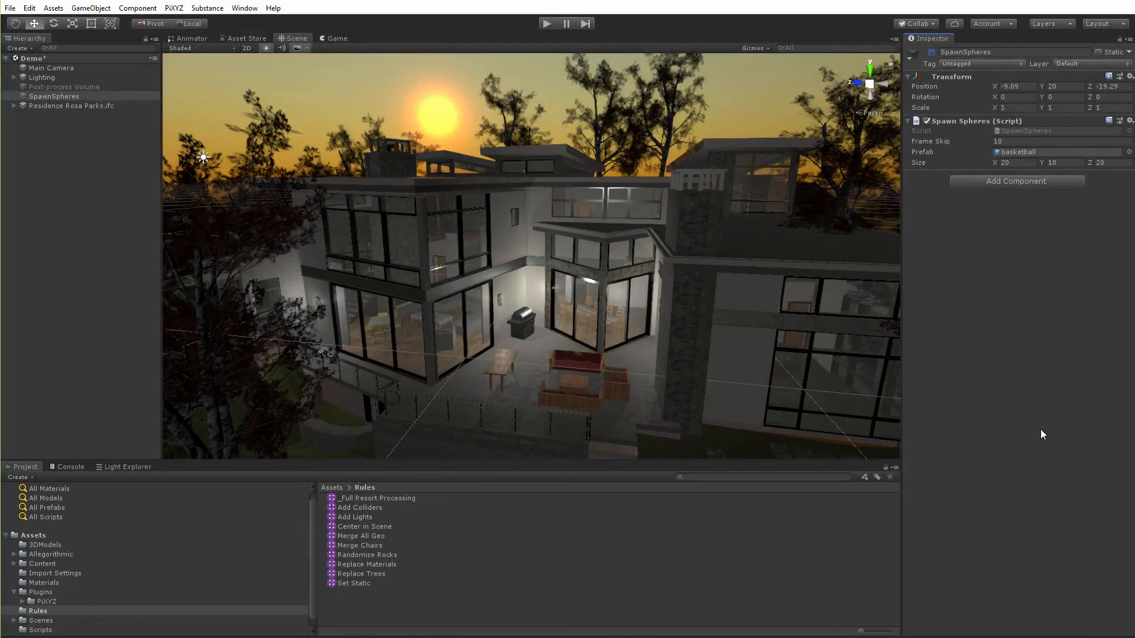
# Show the Game view and examine the Post-process Volume's Bloom, Ambient Occlusion, Screen Space Reflections and Color Grading overrides, collapsing each.
pyautogui.click(333, 38)
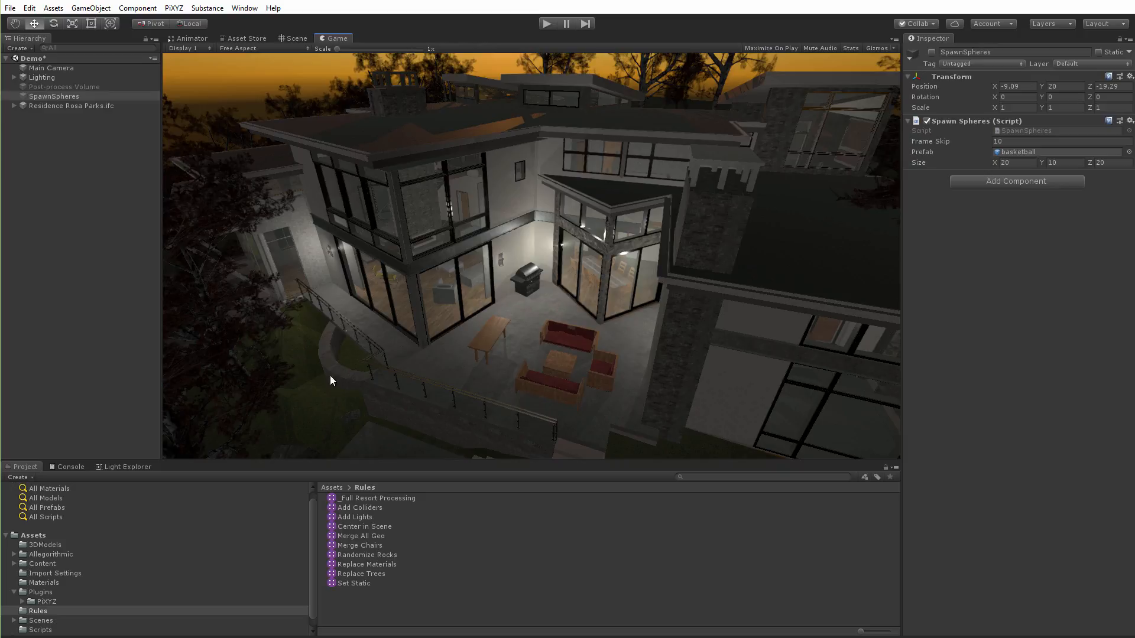
pyautogui.click(73, 86)
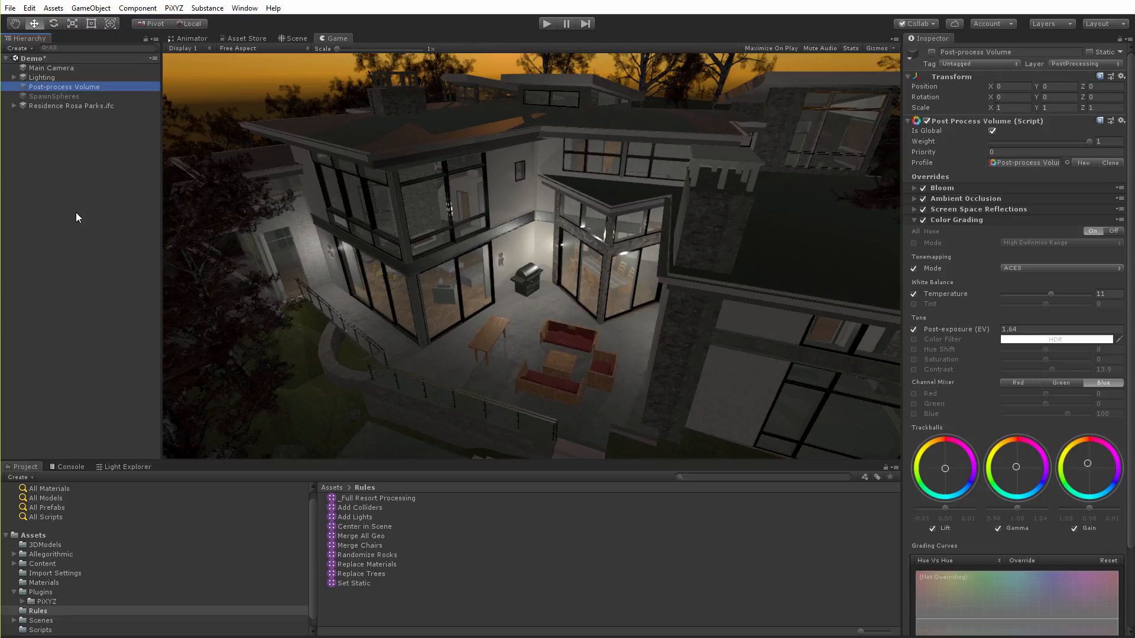
pyautogui.click(990, 211)
pyautogui.click(988, 200)
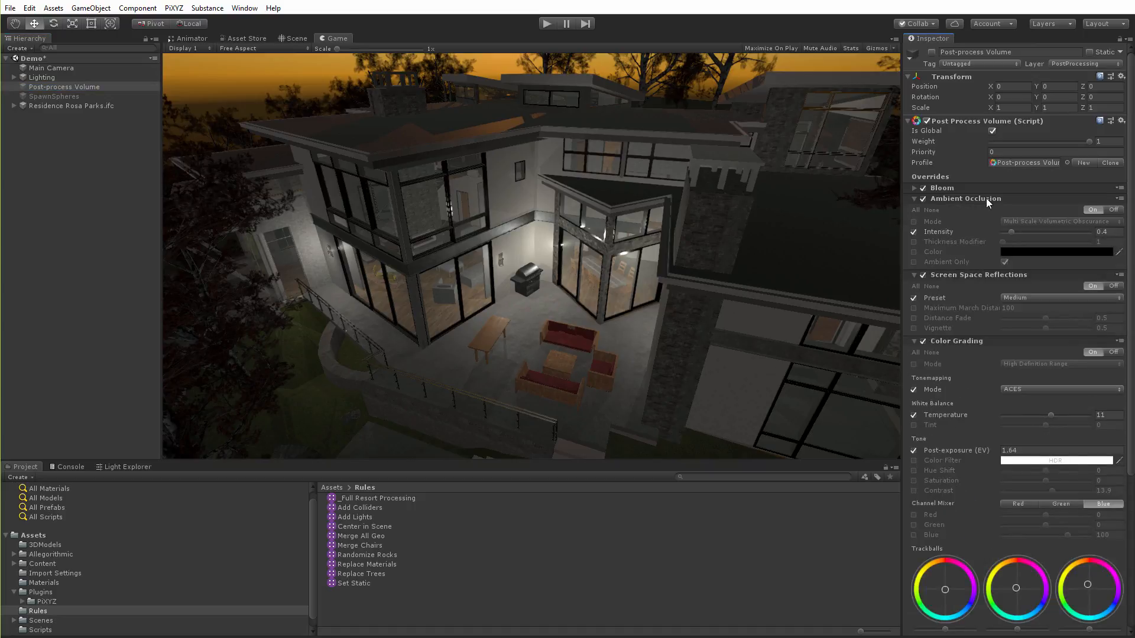
pyautogui.click(981, 189)
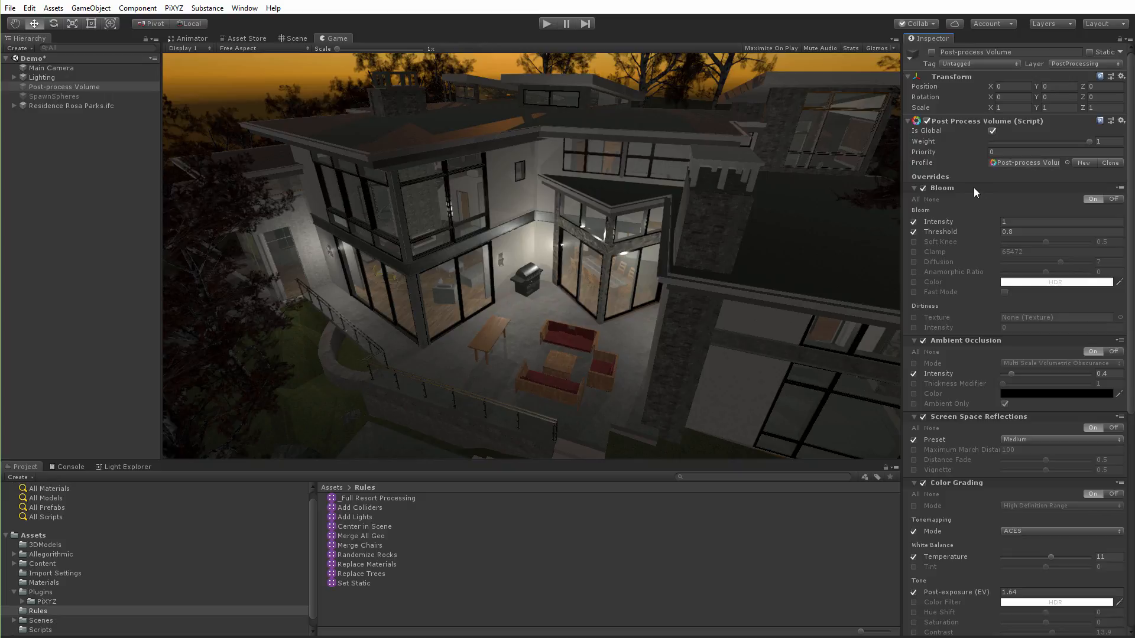
pyautogui.click(973, 186)
pyautogui.click(974, 200)
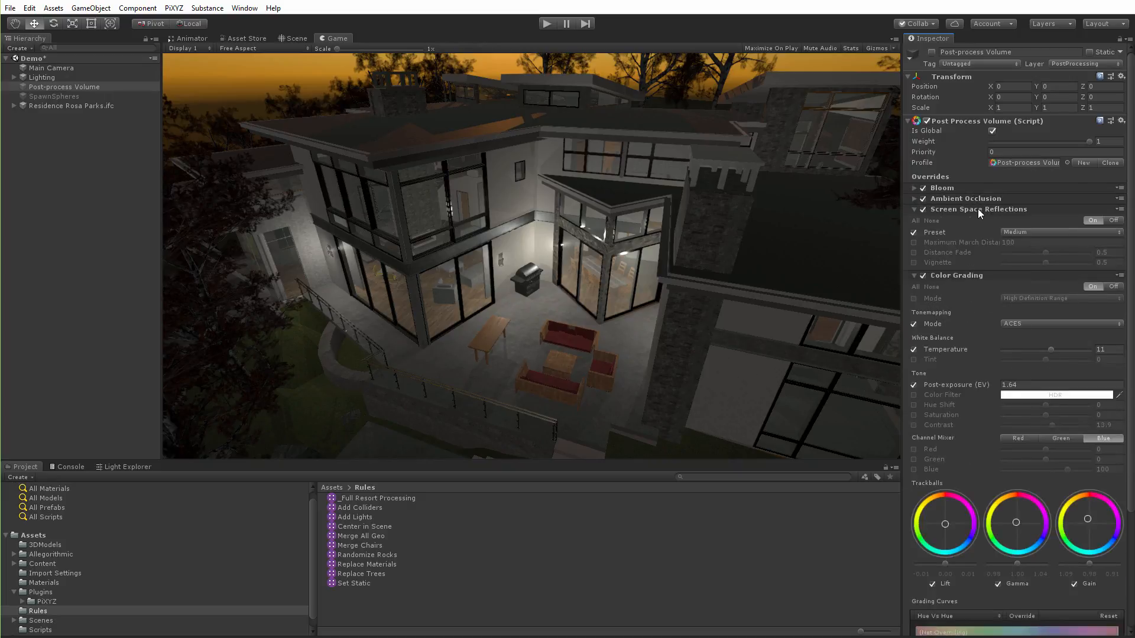
pyautogui.click(977, 208)
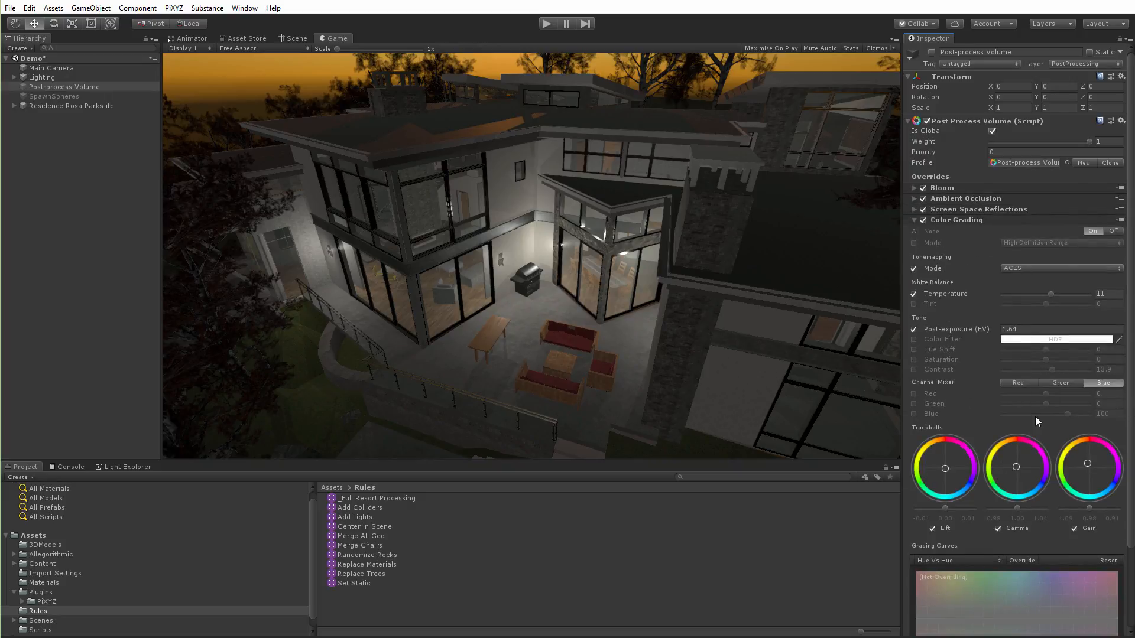
pyautogui.click(1003, 220)
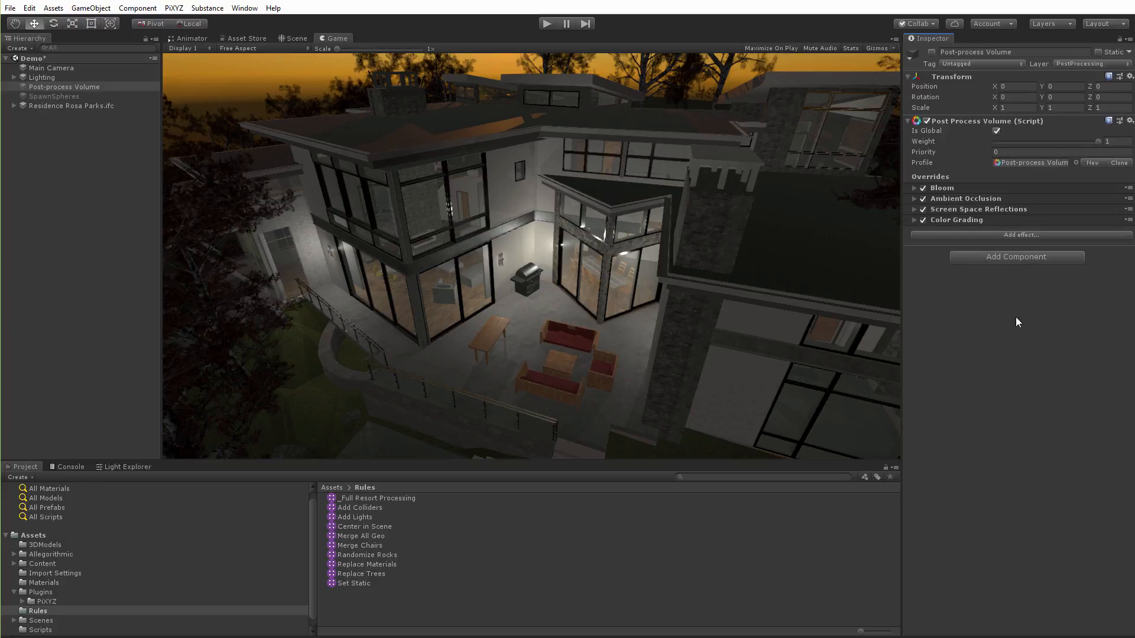
# Activate the Post-process Volume, switching it off and on to compare the render with and without its effects.
pyautogui.click(933, 52)
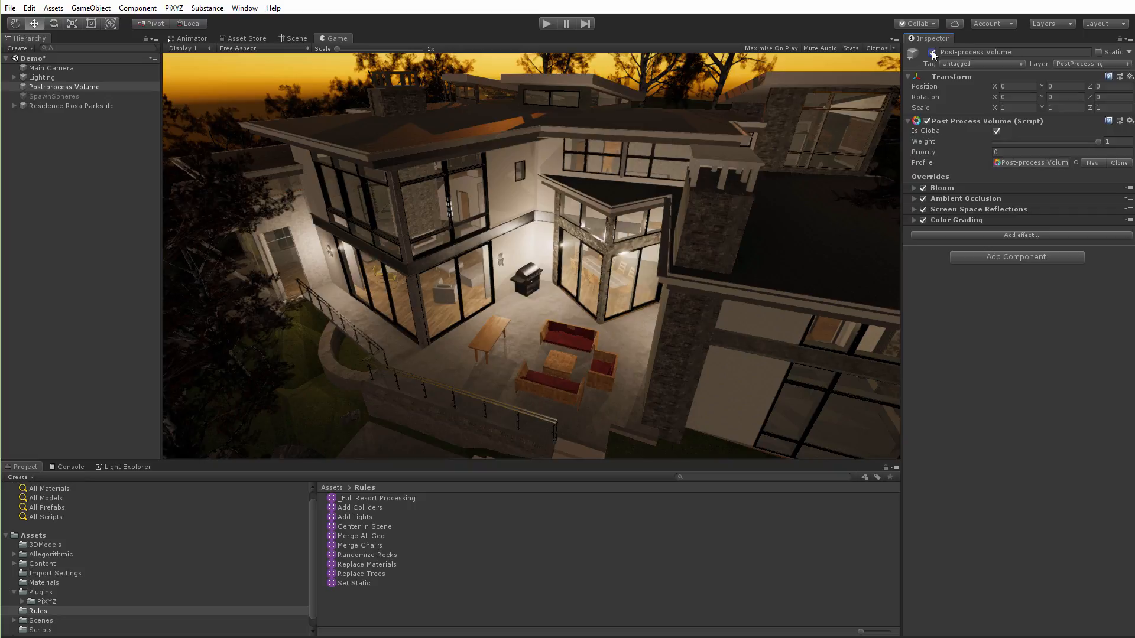
pyautogui.click(932, 52)
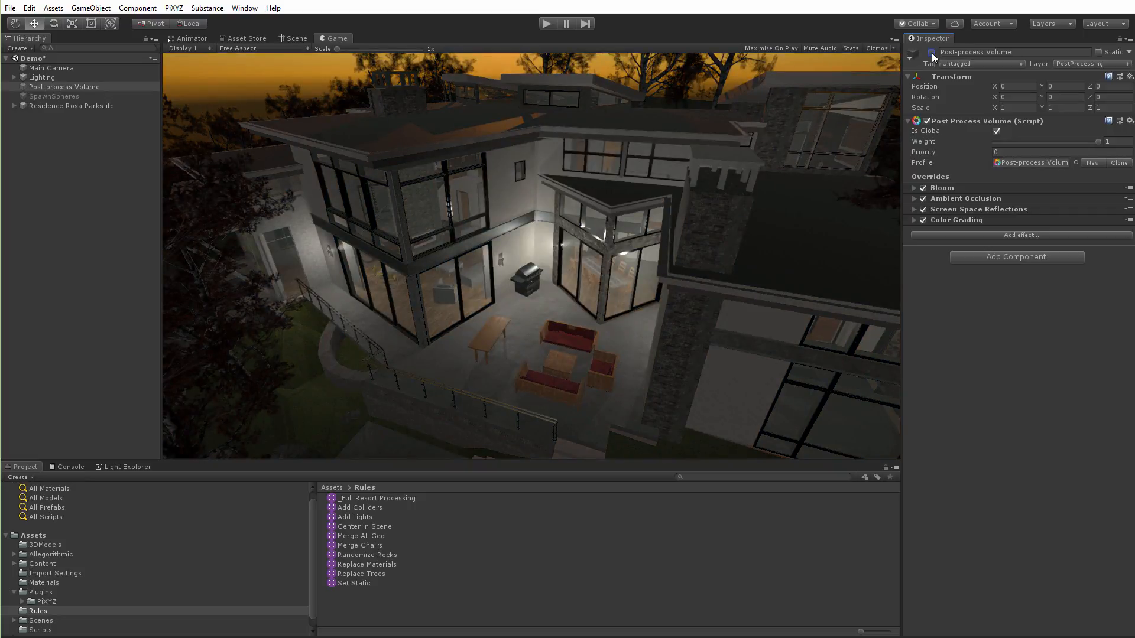
pyautogui.click(932, 53)
pyautogui.click(932, 53)
pyautogui.click(932, 53)
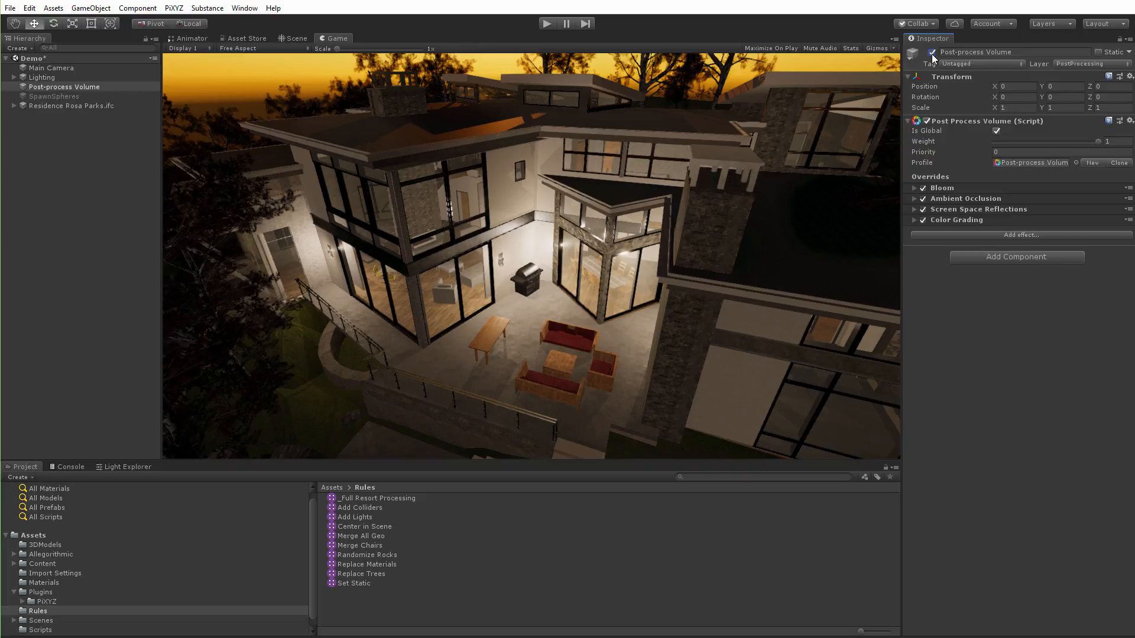
pyautogui.click(932, 53)
pyautogui.click(932, 53)
# Create a PiXYZ Import Settings asset in the Rules folder and enable Create Ch.0 UVs in it.
pyautogui.rightClick(342, 603)
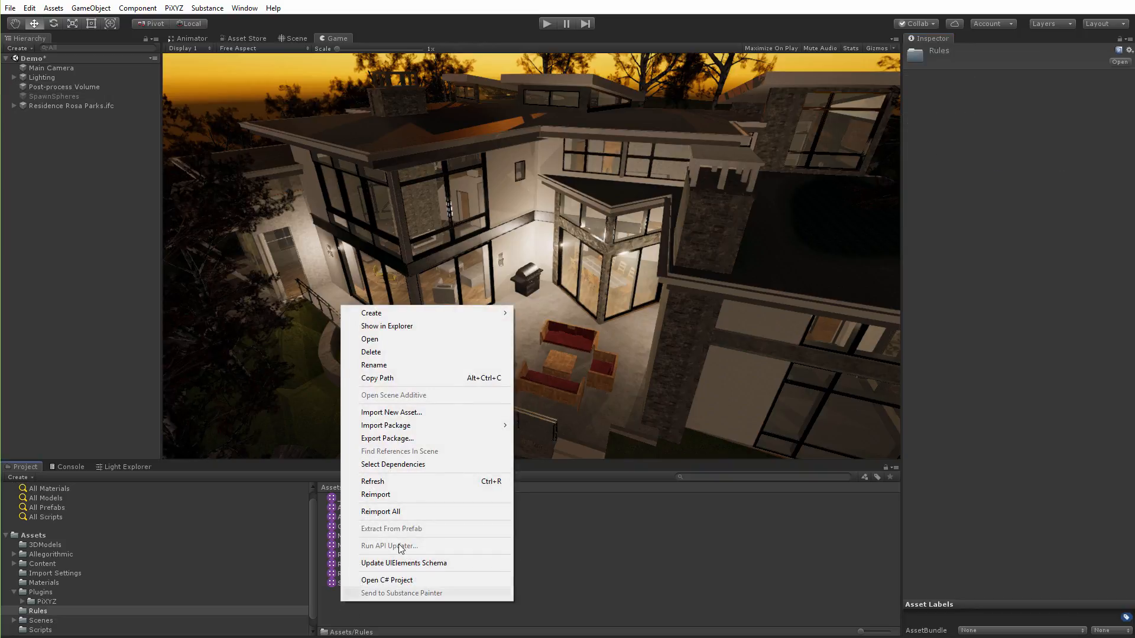
pyautogui.moveTo(457, 315)
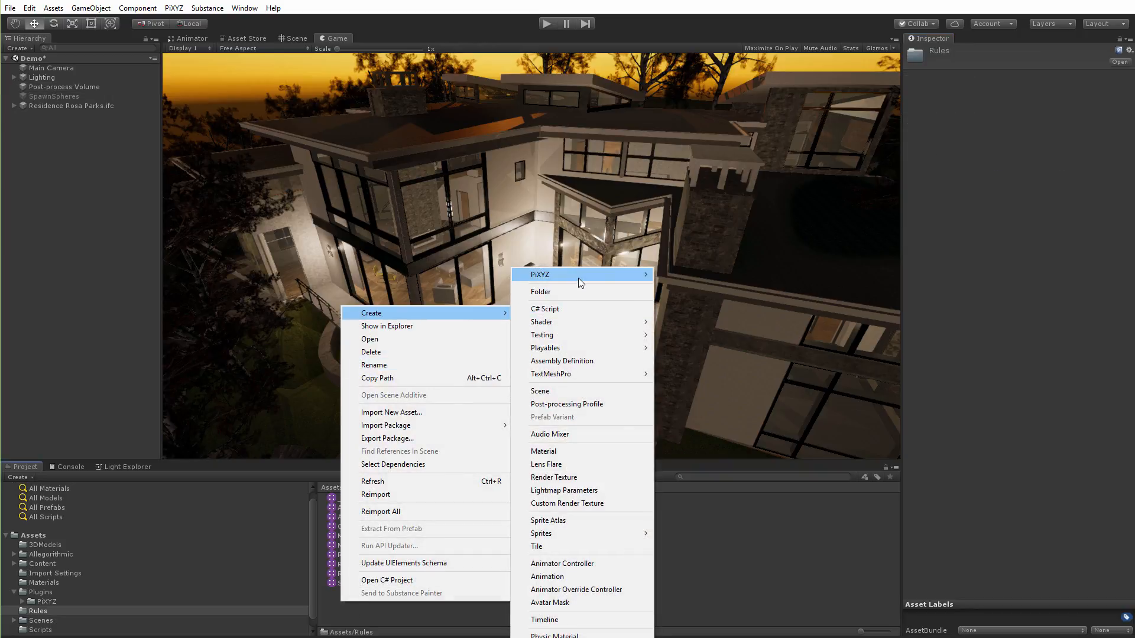
pyautogui.moveTo(641, 281)
pyautogui.click(691, 276)
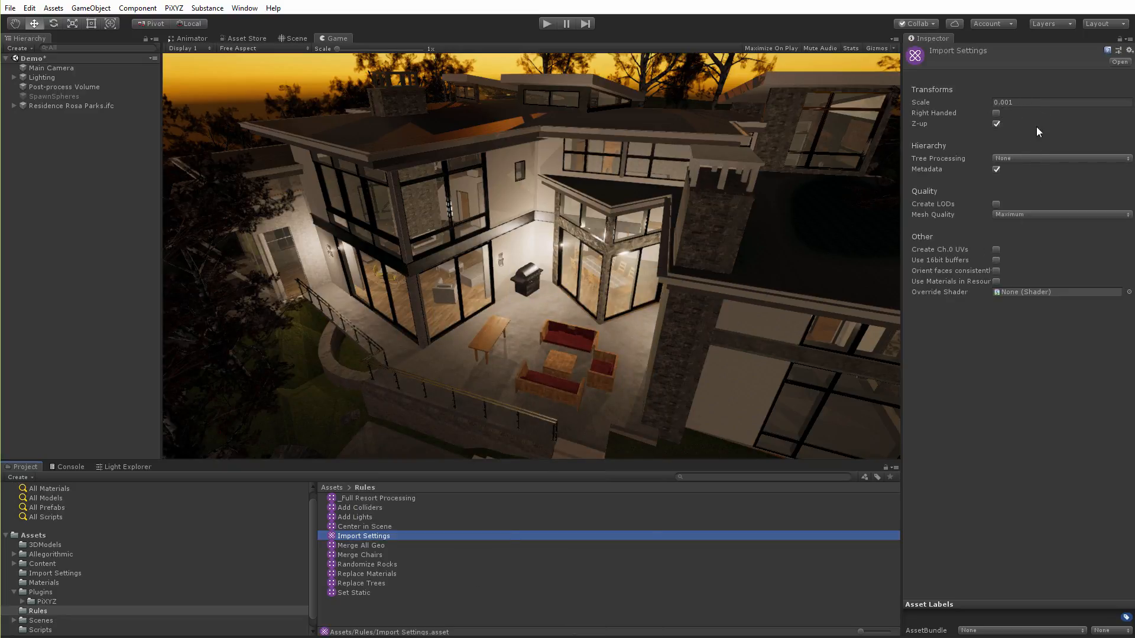
pyautogui.click(996, 249)
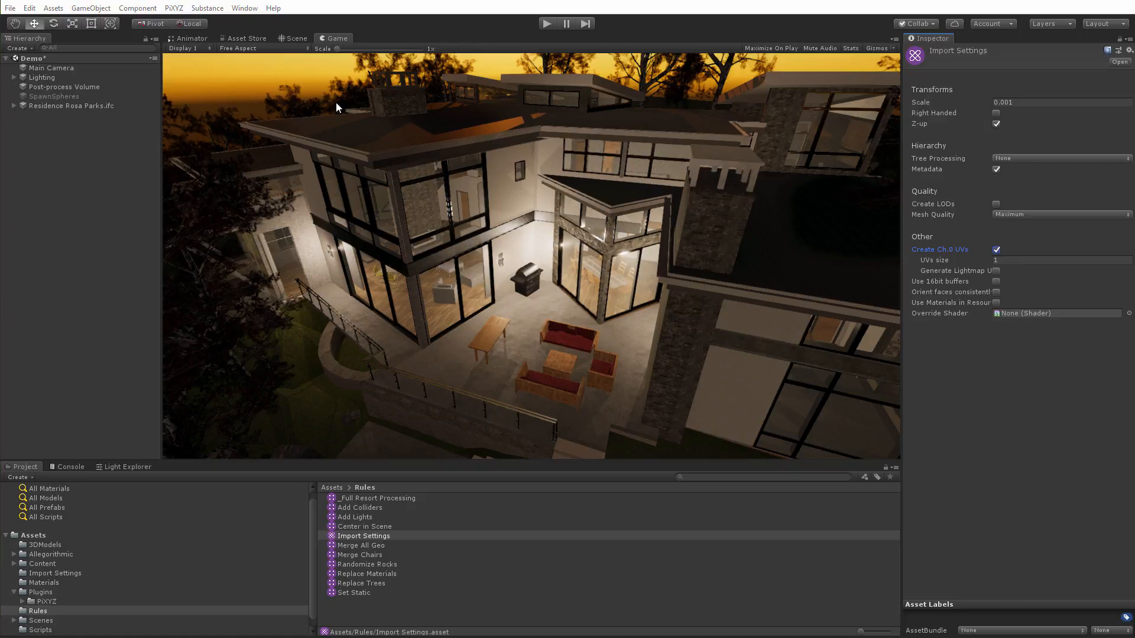
# Set up a PiXYZ import of Residence Rosa Parks.ifc using the Import Settings asset as its preset.
pyautogui.click(181, 10)
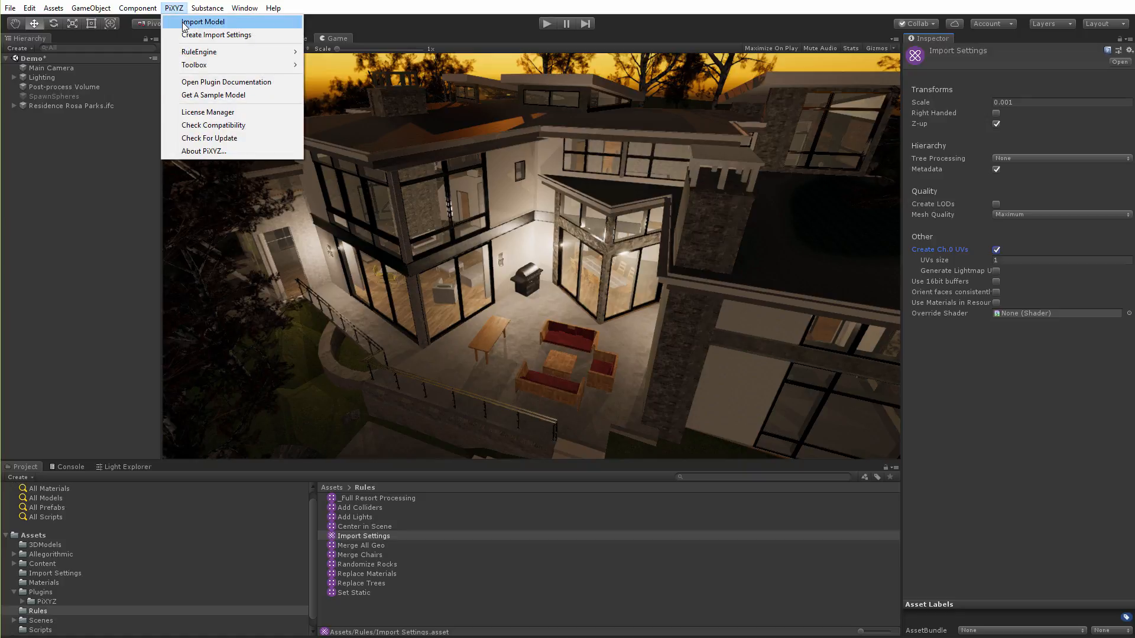
pyautogui.click(183, 23)
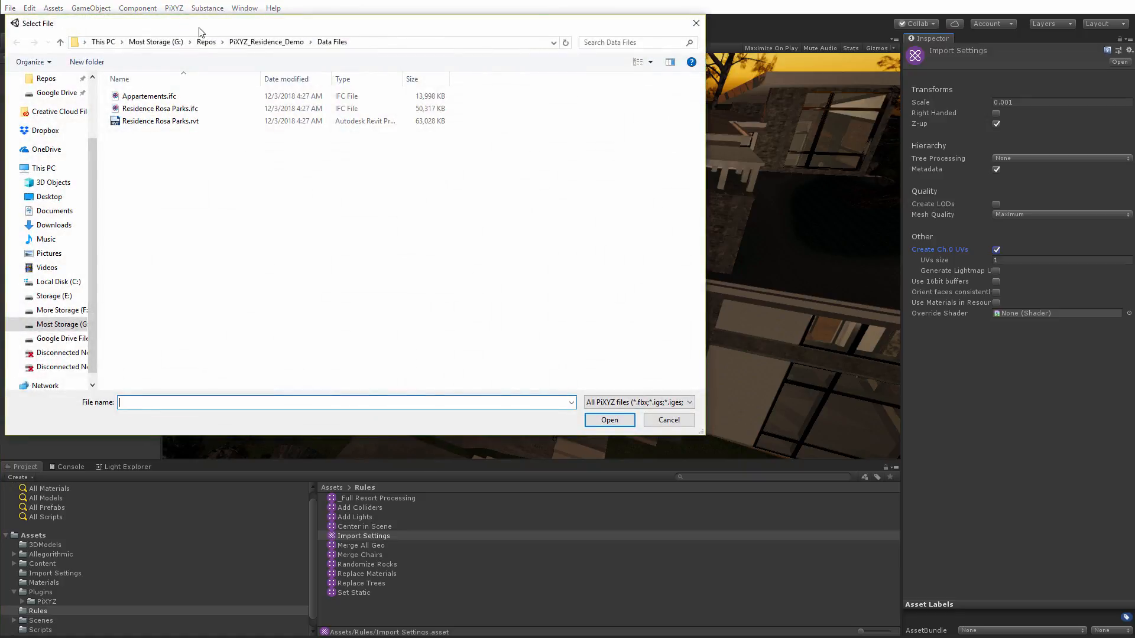
pyautogui.doubleClick(178, 110)
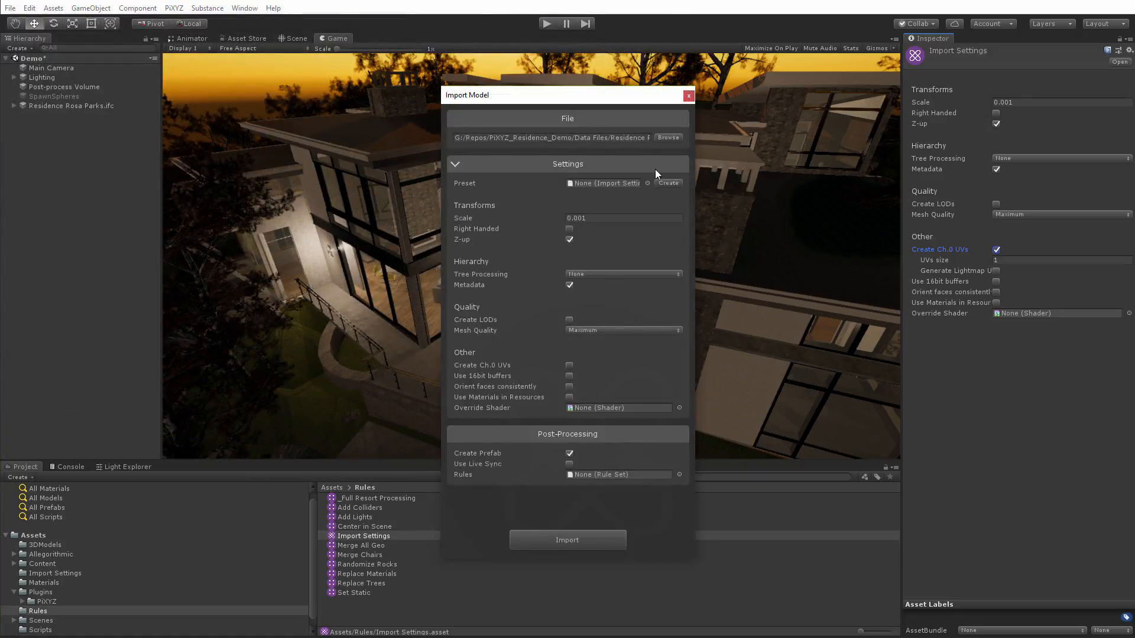
pyautogui.moveTo(582, 99); pyautogui.dragTo(778, 109)
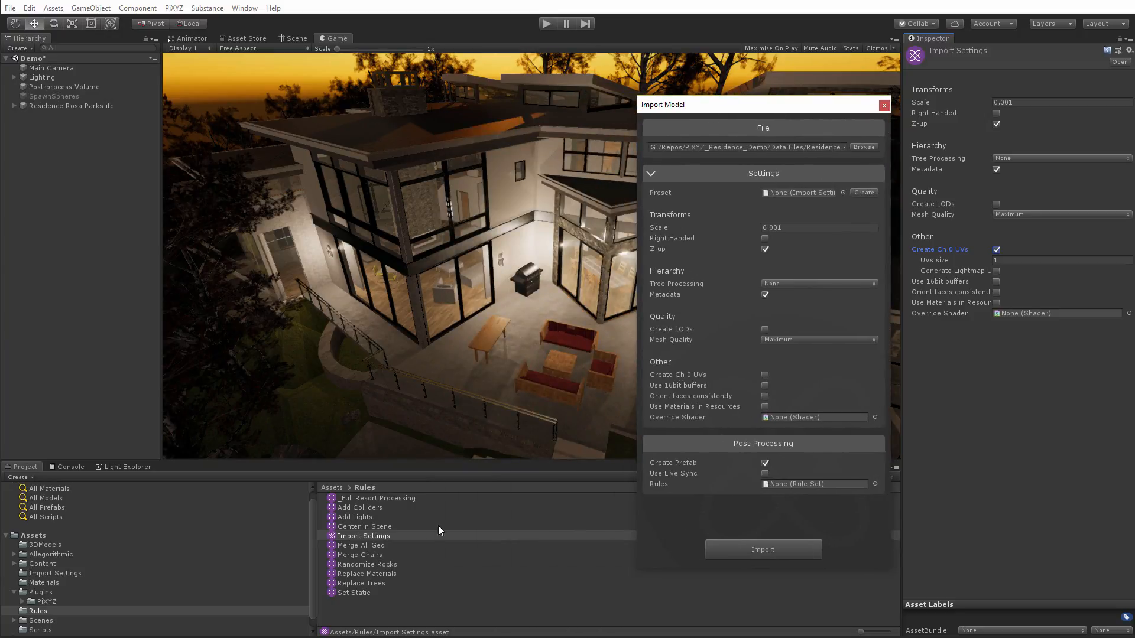
pyautogui.moveTo(369, 537); pyautogui.dragTo(769, 197)
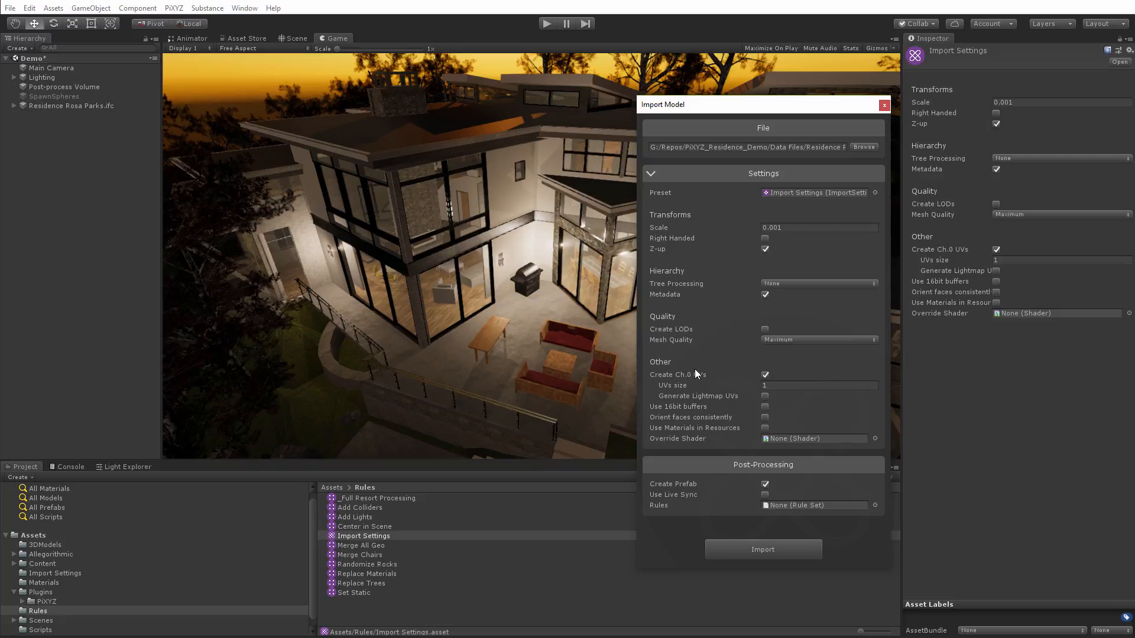
# Try LOD creation with LOD 1 at Medium quality and thresholds of 50% and 17%, and turn Create LODs back off.
pyautogui.click(765, 330)
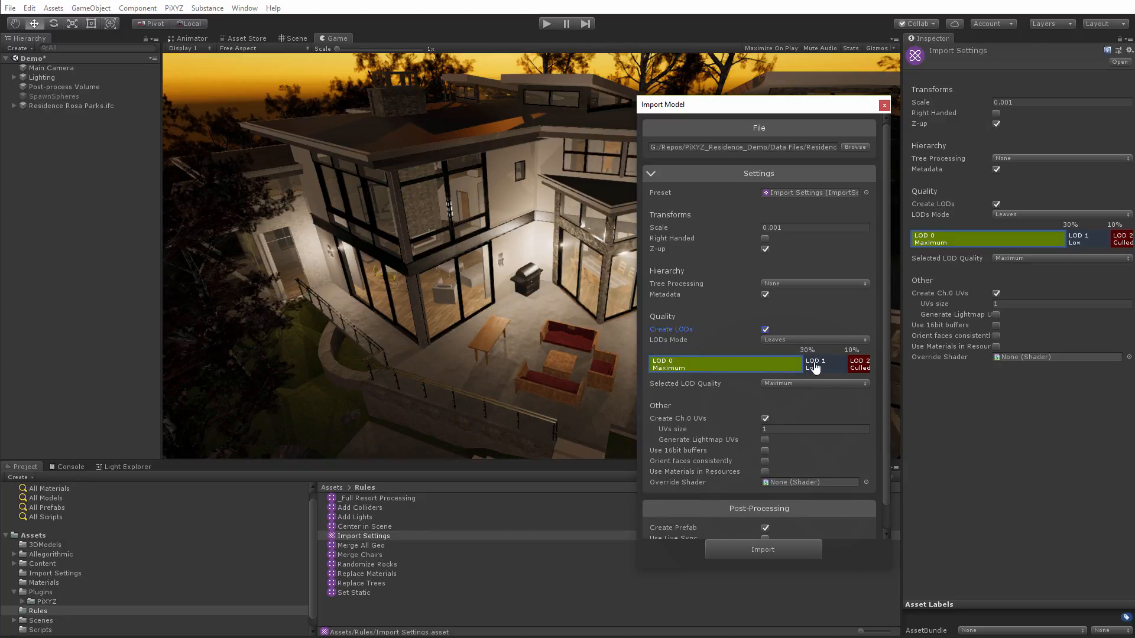
pyautogui.click(811, 364)
pyautogui.click(781, 384)
pyautogui.click(797, 399)
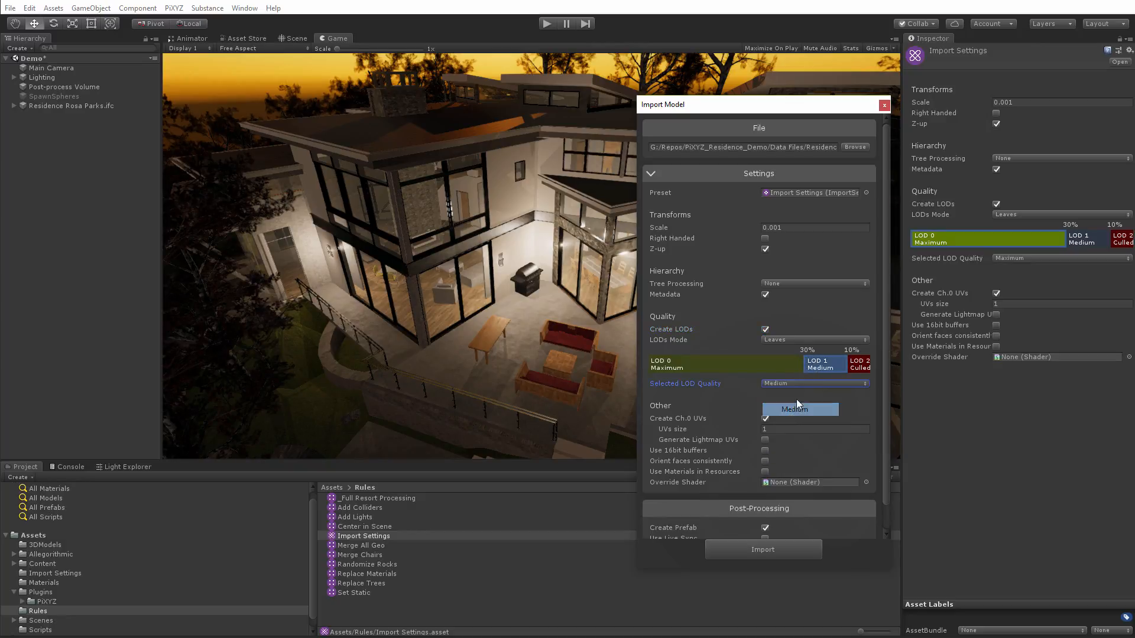
pyautogui.moveTo(848, 367); pyautogui.dragTo(761, 367)
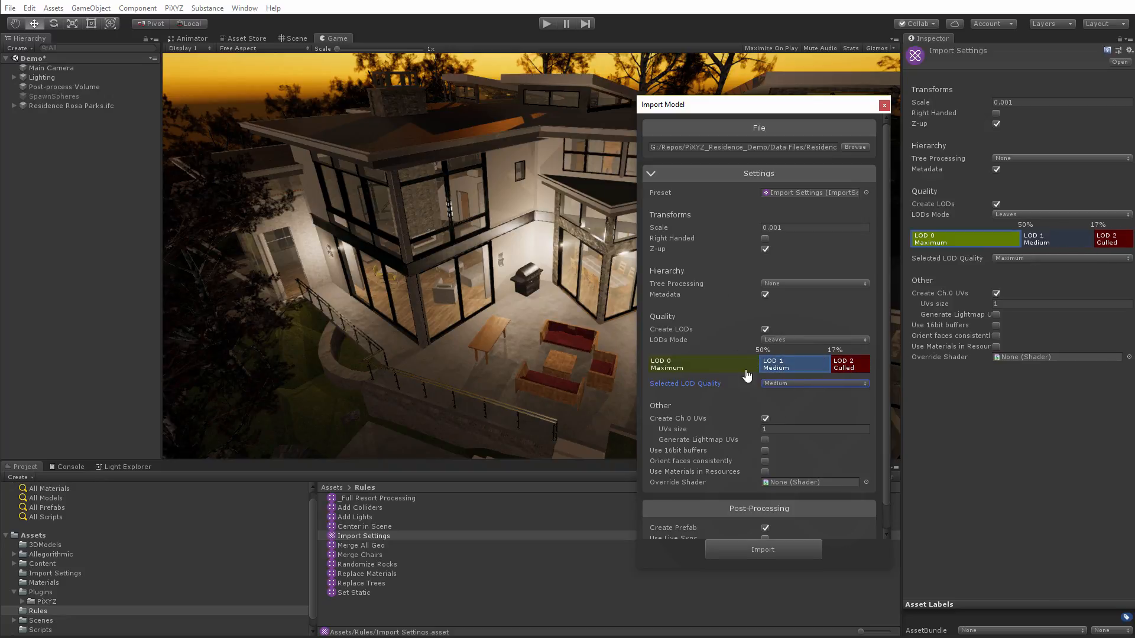
pyautogui.click(765, 330)
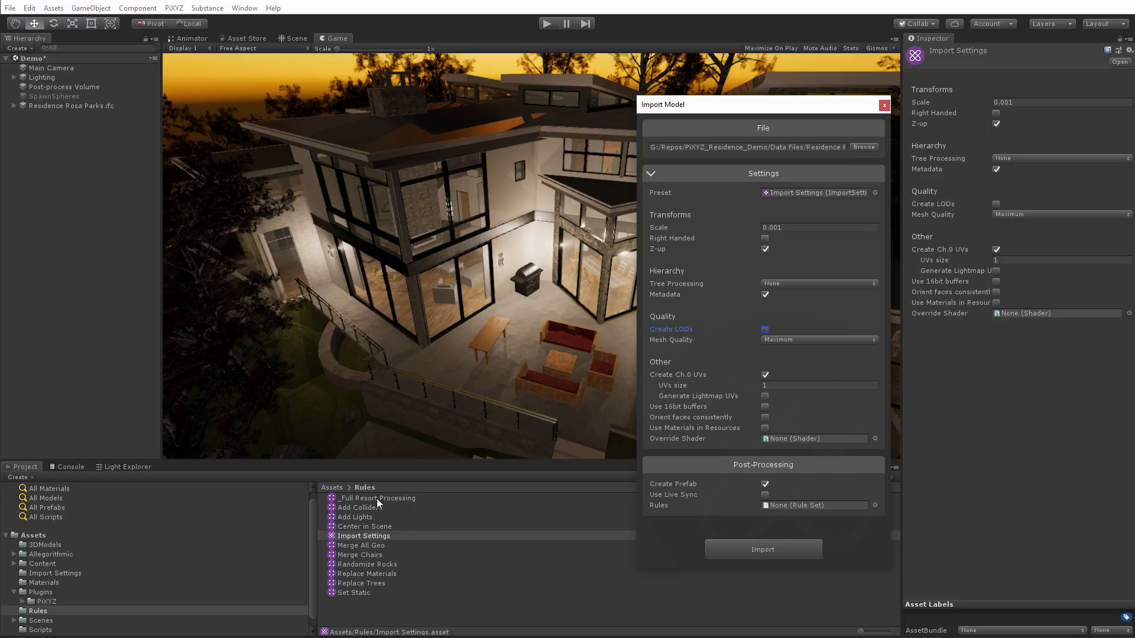
# Assign the _Full Resort Processing rule set to the import and delete the existing Residence Rosa Parks.ifc object from the scene.
pyautogui.moveTo(377, 498); pyautogui.dragTo(783, 506)
pyautogui.rightClick(56, 105)
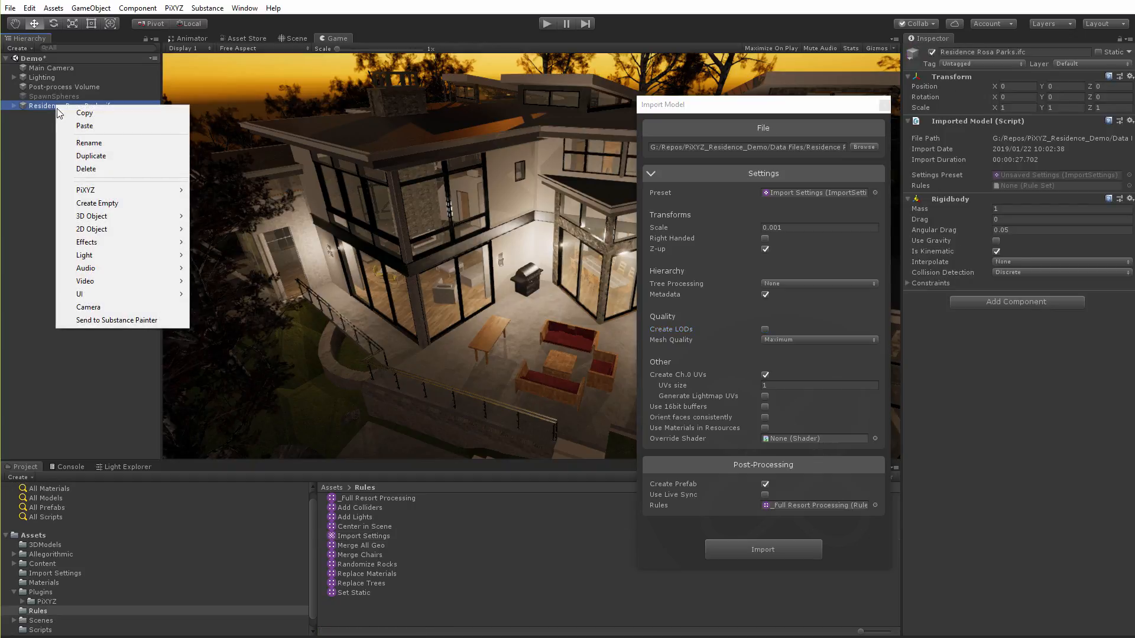
pyautogui.click(86, 169)
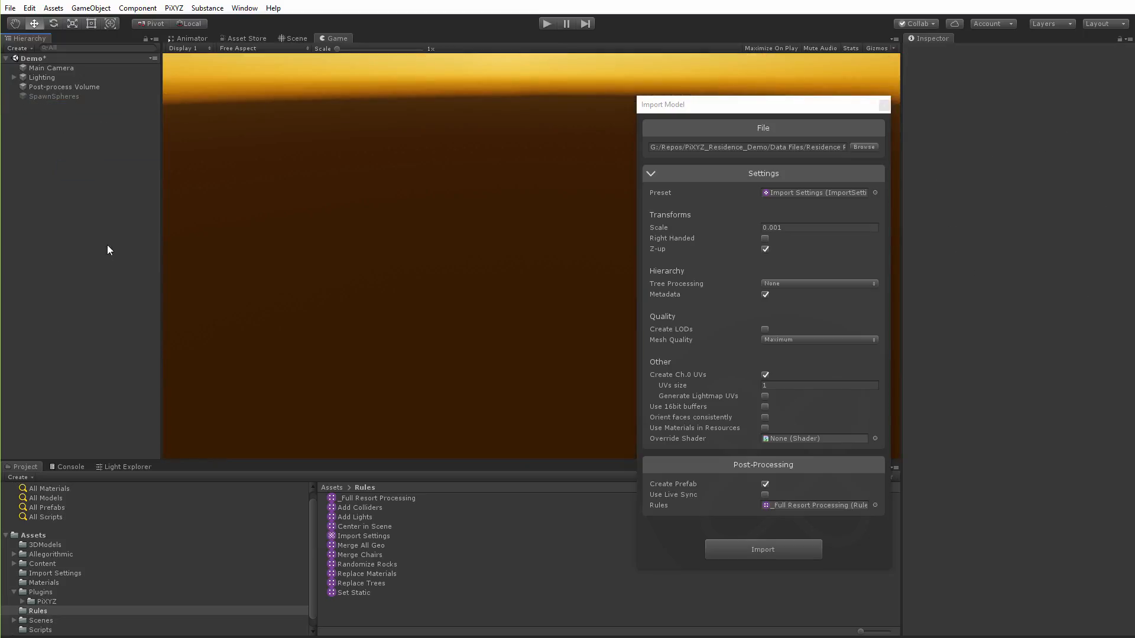
# Import the residence with Create Prefab turned off and show the processed model in the Scene view.
pyautogui.click(765, 485)
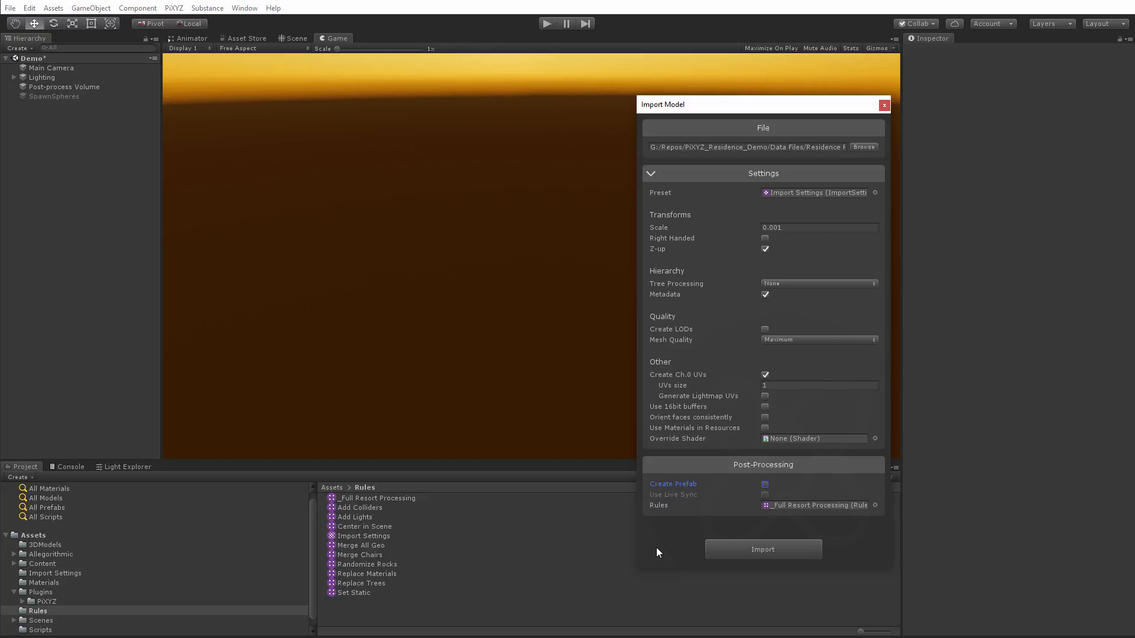
pyautogui.click(800, 551)
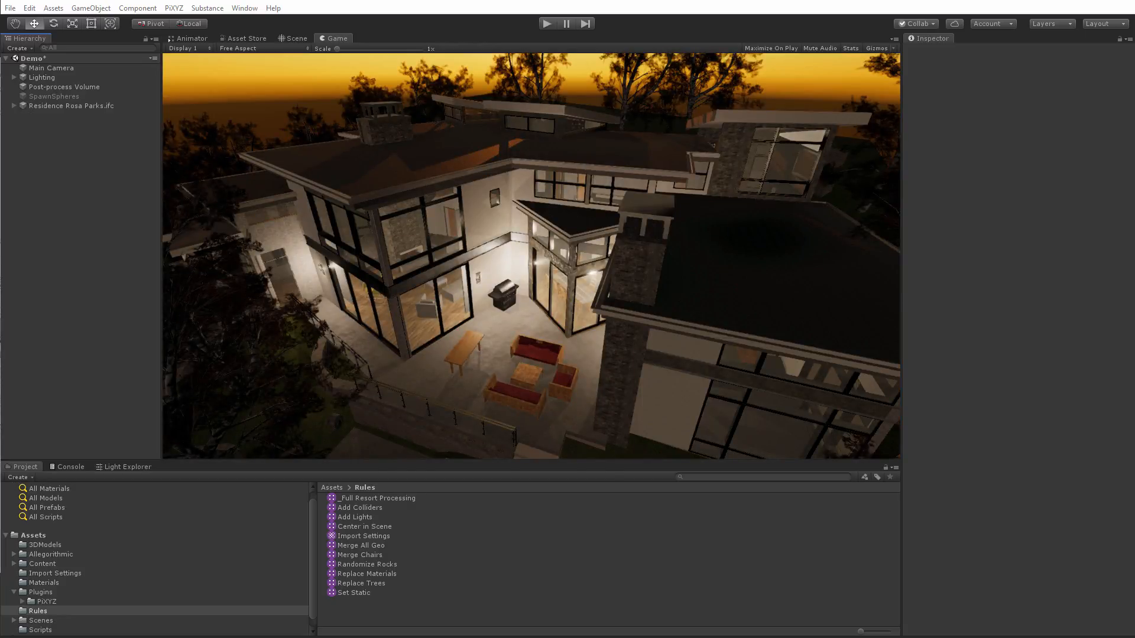
pyautogui.click(290, 38)
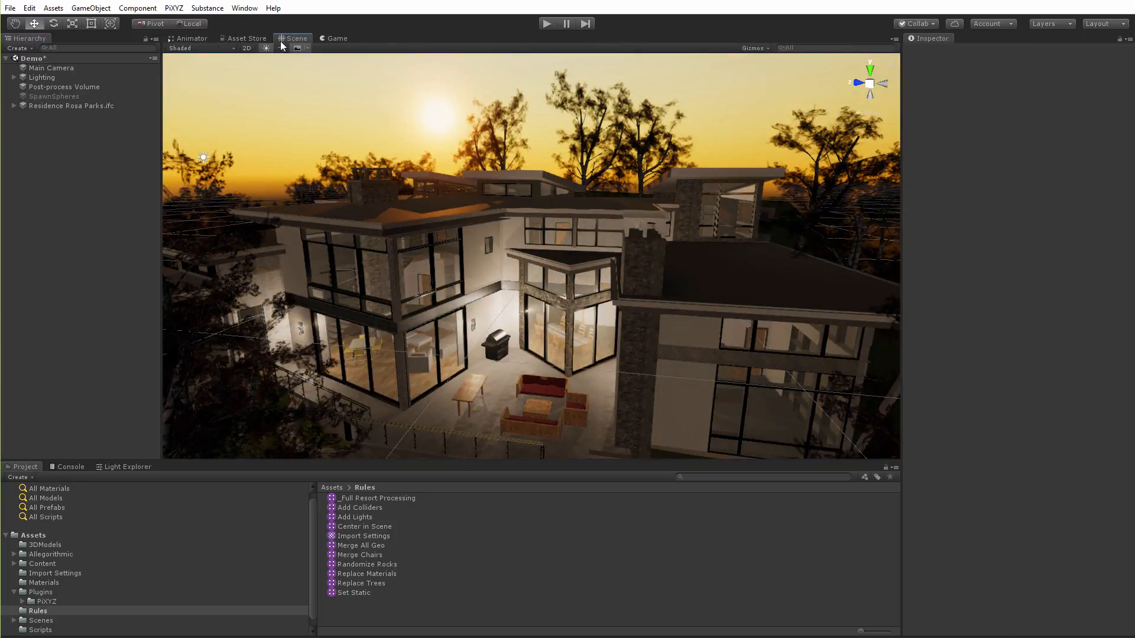